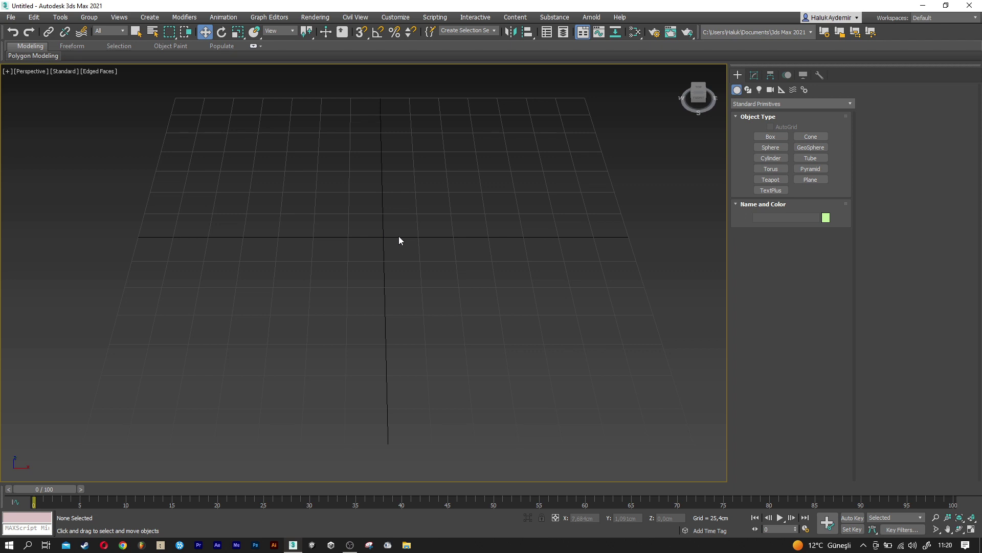
- Draw a cylinder at grid centre: radius 40, height 50, 1 height segment, 8 sides
{"action": "left_click", "coordinate": [766, 159]}
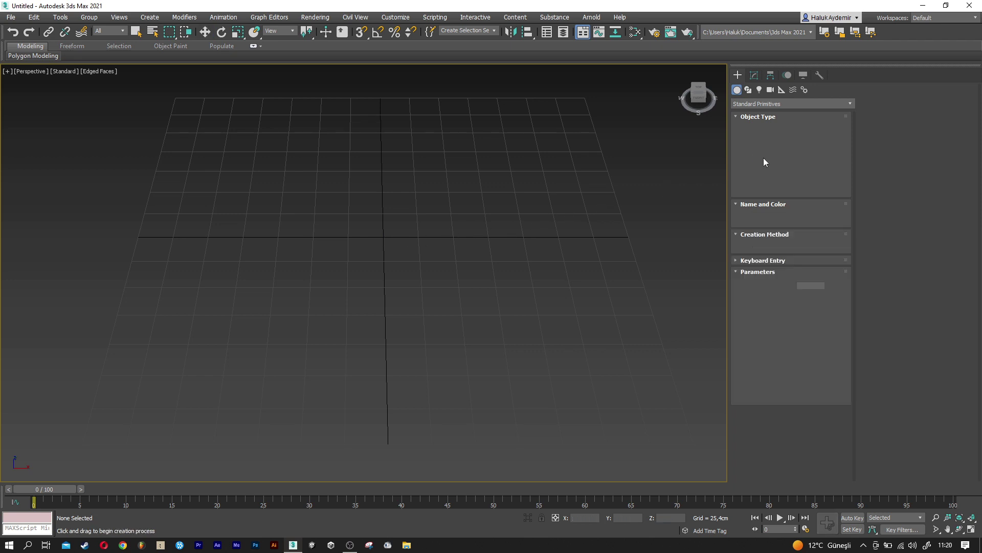
{"action": "left_click_drag", "start_coordinate": [383, 234], "coordinate": [394, 261]}
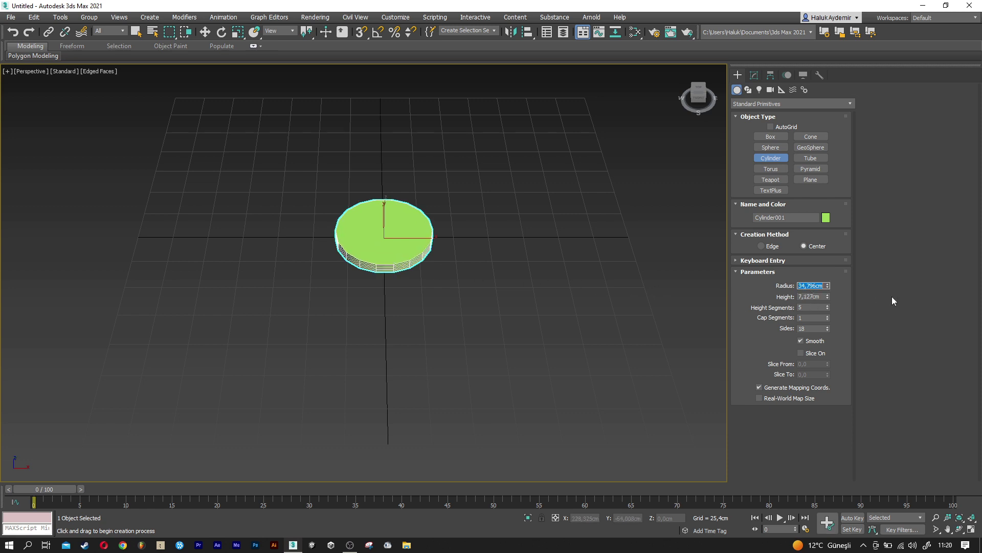
{"action": "type", "text": "40"}
{"action": "key", "text": "Tab"}
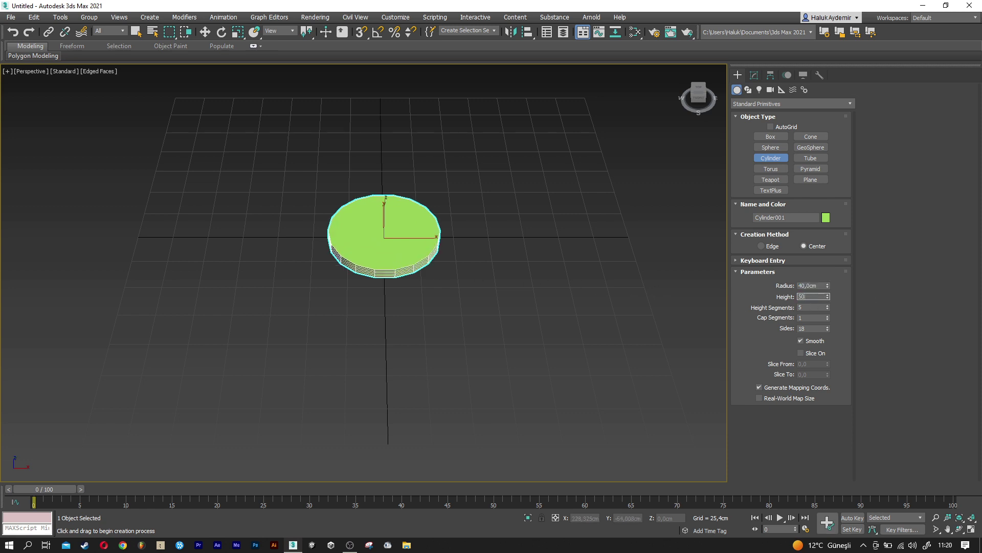
{"action": "key", "text": "Tab"}
{"action": "key", "text": "Tab"}
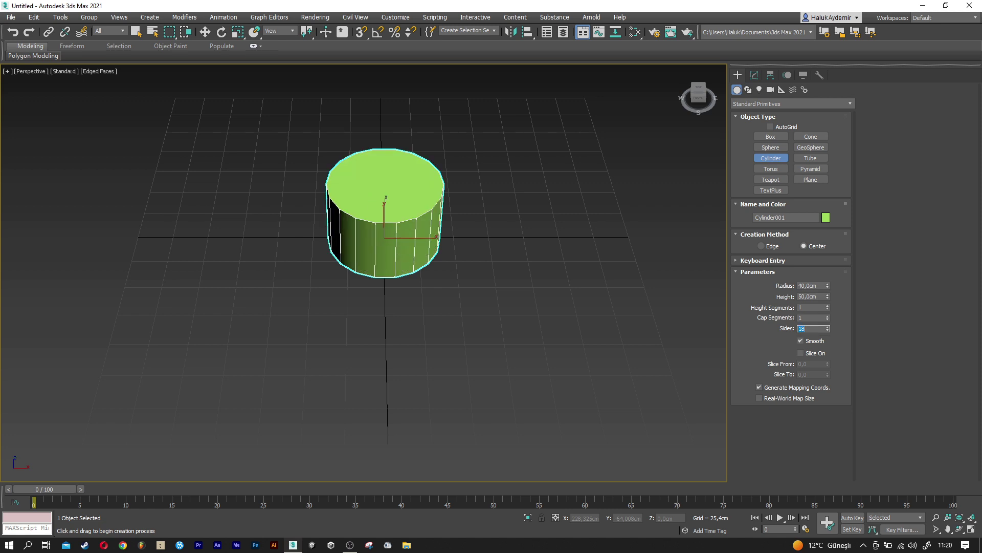
{"action": "type", "text": "8"}
{"action": "key", "text": "Return"}
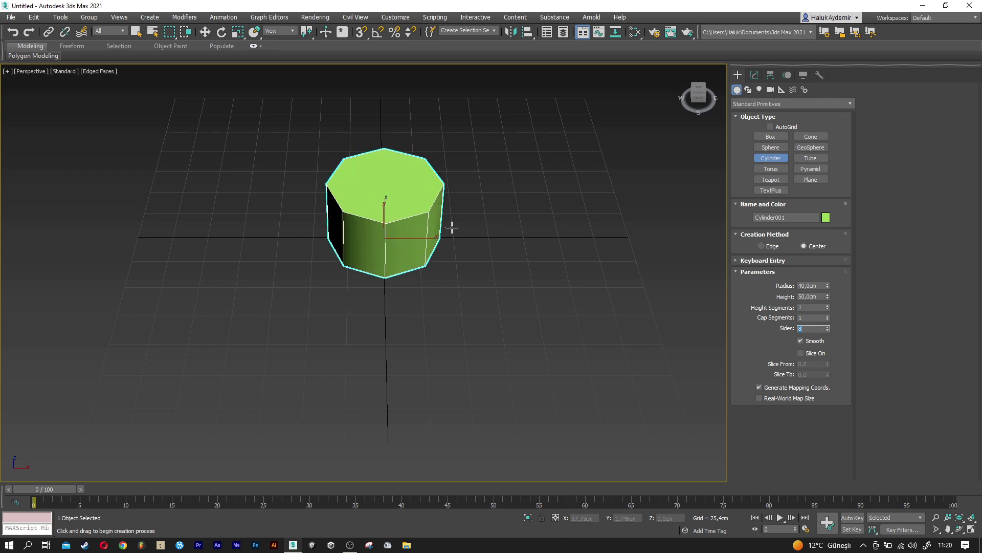
{"action": "scroll", "coordinate": [394, 235], "scroll_direction": "up", "scroll_amount": 1}
{"action": "key", "text": "w"}
{"action": "scroll", "coordinate": [391, 225], "scroll_direction": "up", "scroll_amount": 1}
{"action": "scroll", "coordinate": [388, 213], "scroll_direction": "up", "scroll_amount": 1}
{"action": "scroll", "coordinate": [388, 207], "scroll_direction": "up", "scroll_amount": 1}
{"action": "middle_click_drag", "start_coordinate": [389, 204], "coordinate": [381, 234]}
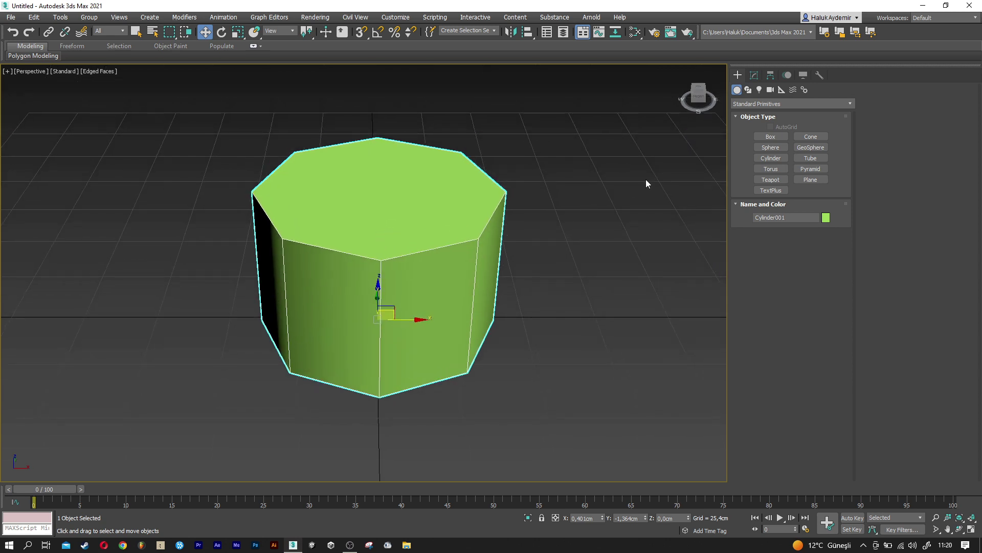
- Add an Edit Poly modifier to the cylinder
{"action": "left_click", "coordinate": [753, 76]}
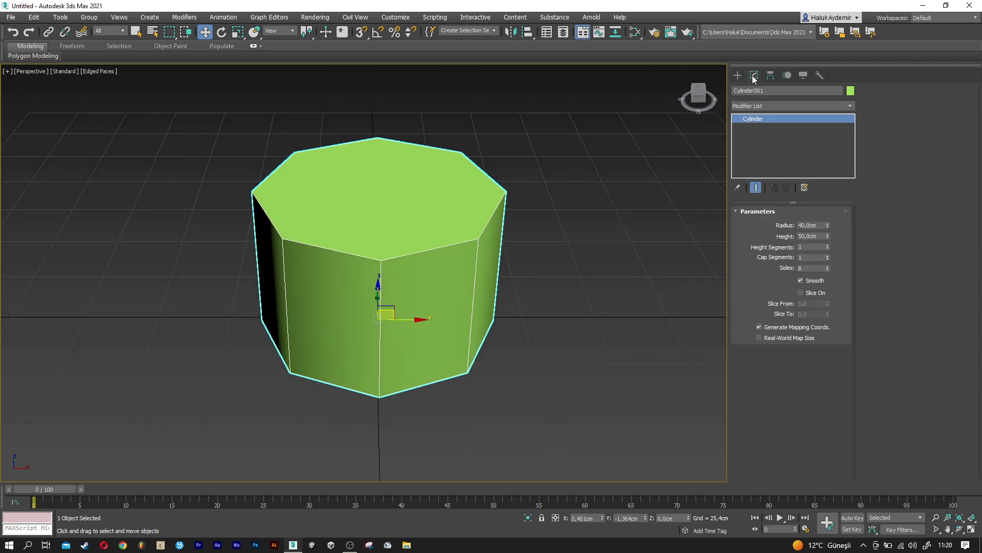
{"action": "left_click", "coordinate": [769, 106]}
{"action": "type", "text": "esh"}
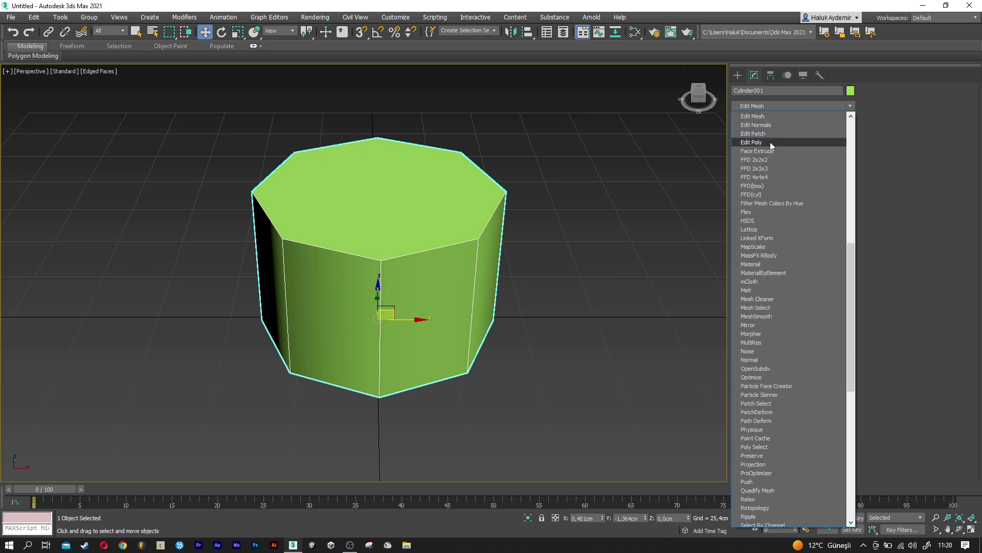
{"action": "left_click", "coordinate": [770, 142]}
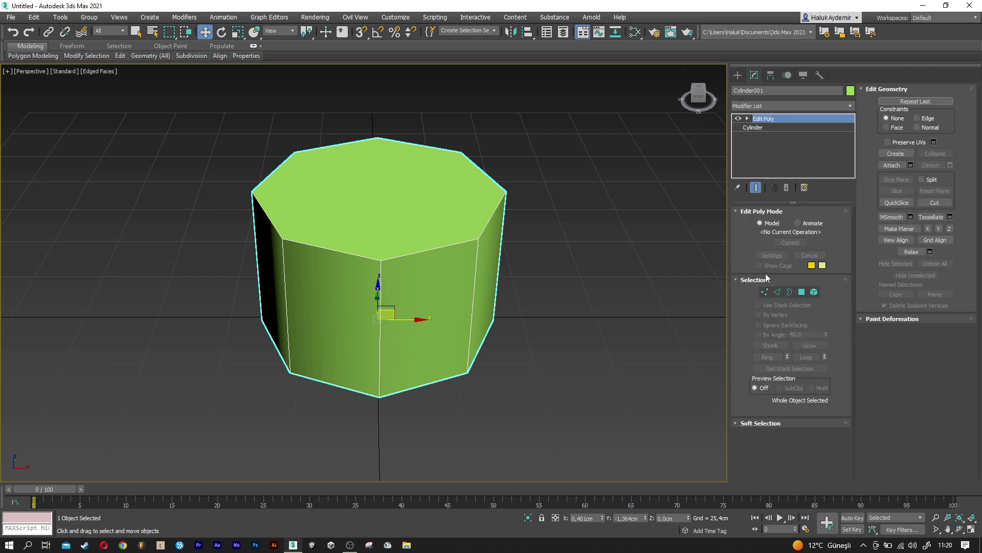
- Select the eight top vertices and weld them into a single apex point
{"action": "left_click", "coordinate": [765, 292]}
{"action": "middle_click_drag", "start_coordinate": [496, 193], "coordinate": [498, 179], "text": "alt"}
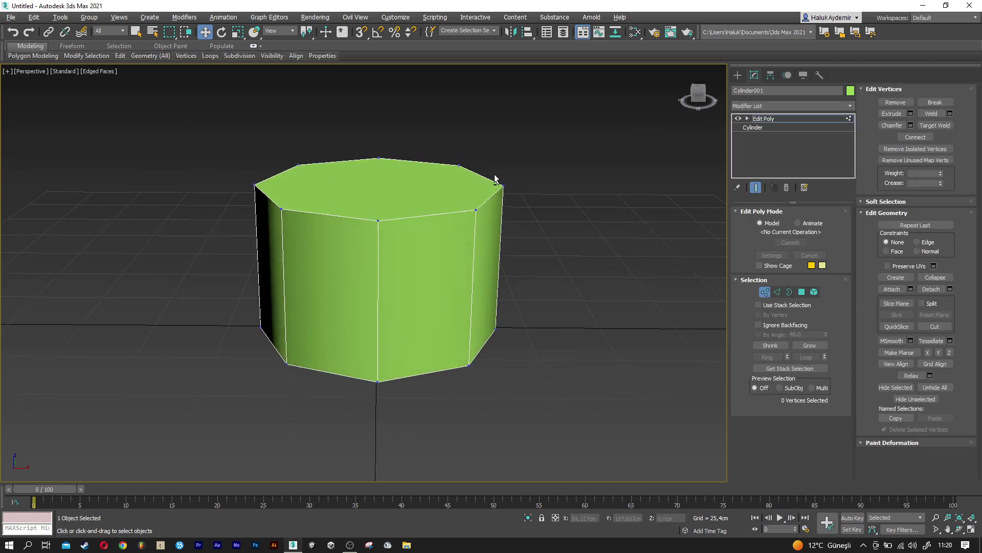
{"action": "left_click_drag", "start_coordinate": [536, 221], "coordinate": [536, 221]}
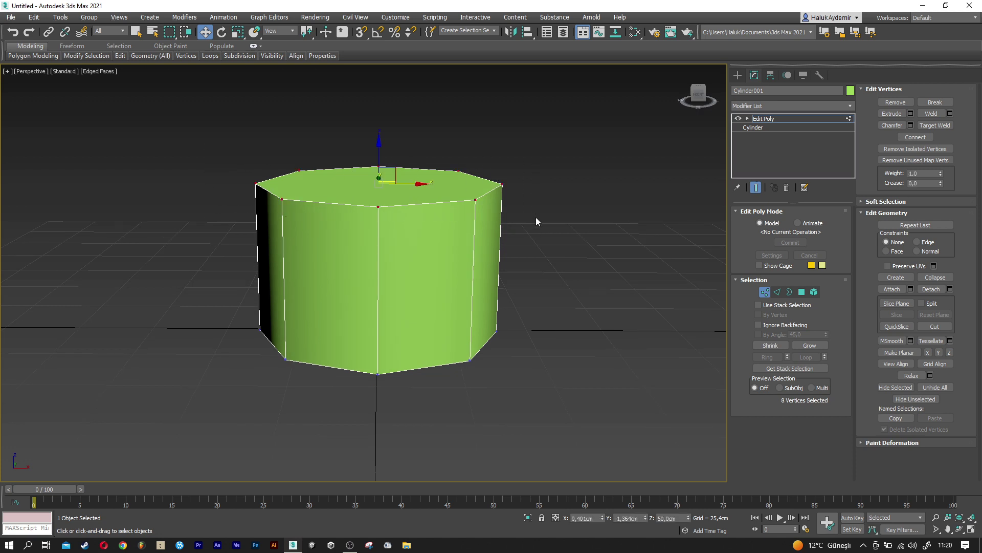
{"action": "middle_click_drag", "start_coordinate": [536, 221], "coordinate": [542, 235], "text": "alt"}
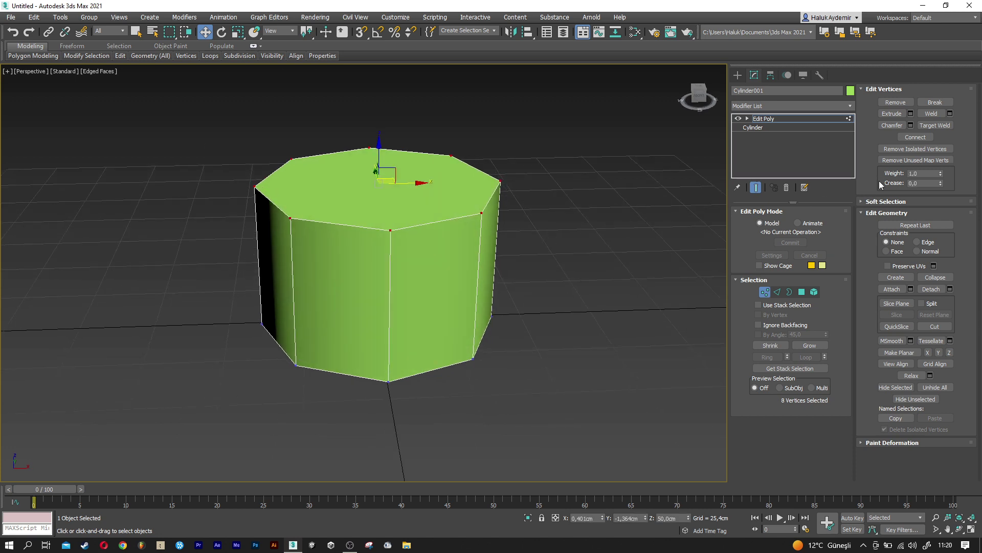
{"action": "left_click", "coordinate": [949, 114]}
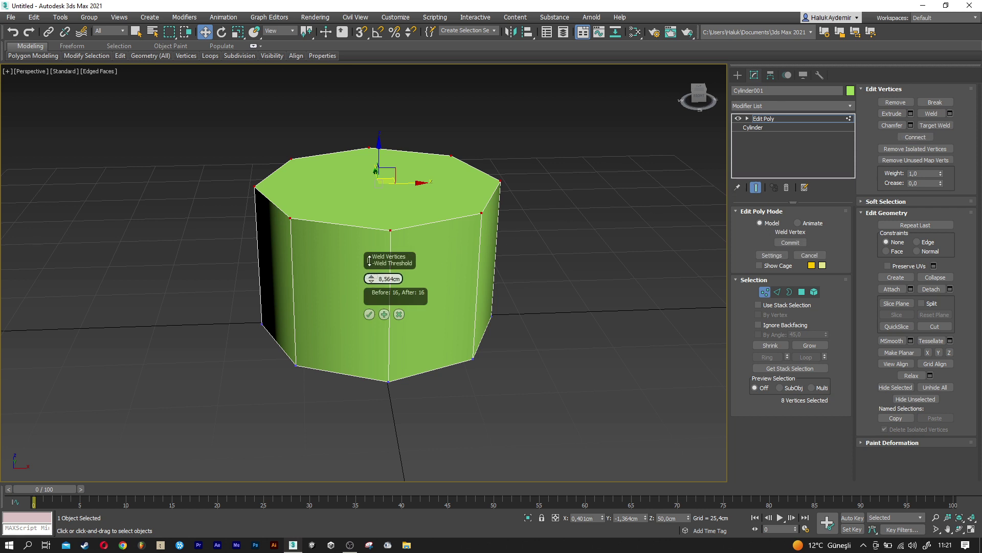
{"action": "left_click_drag", "start_coordinate": [373, 227], "coordinate": [375, 221]}
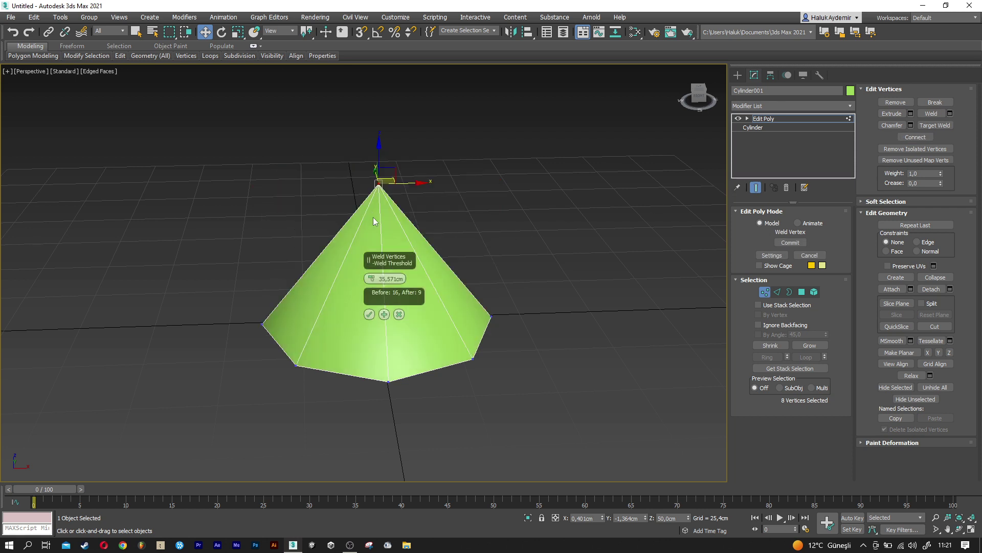
{"action": "left_click", "coordinate": [369, 314]}
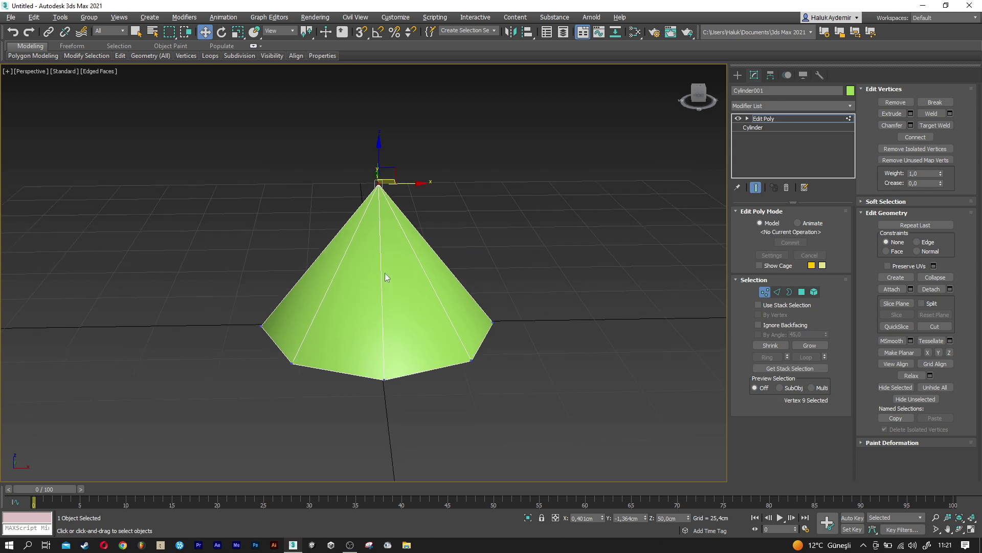
{"action": "left_click", "coordinate": [777, 292]}
- Connect the cone's eight slanted edges with 4 segments, adding four horizontal edge rings
{"action": "left_click_drag", "start_coordinate": [468, 270], "coordinate": [494, 272]}
{"action": "scroll", "coordinate": [361, 278], "scroll_direction": "up", "scroll_amount": 3}
{"action": "middle_click_drag", "start_coordinate": [380, 282], "coordinate": [379, 282]}
{"action": "left_click", "coordinate": [950, 148]}
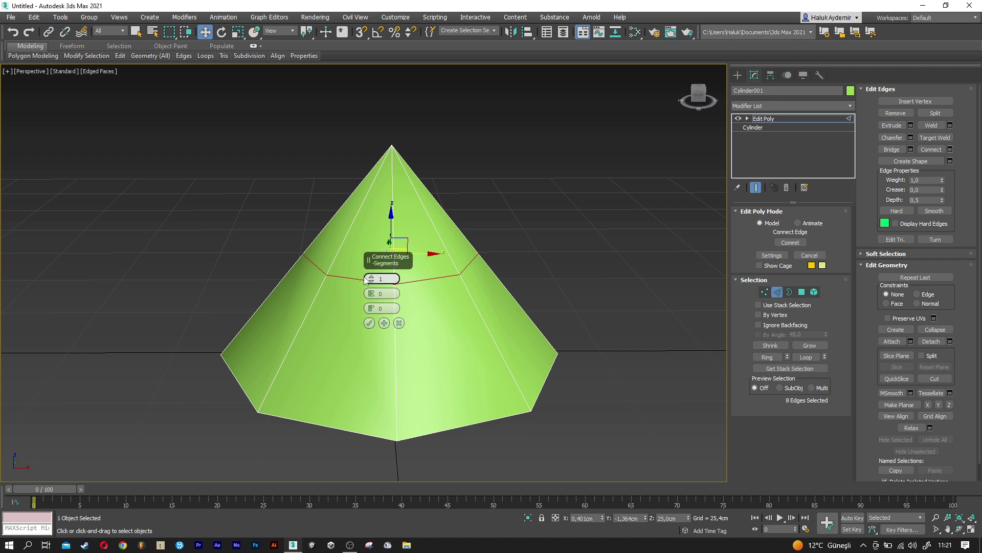
{"action": "left_click_drag", "start_coordinate": [370, 279], "coordinate": [370, 271]}
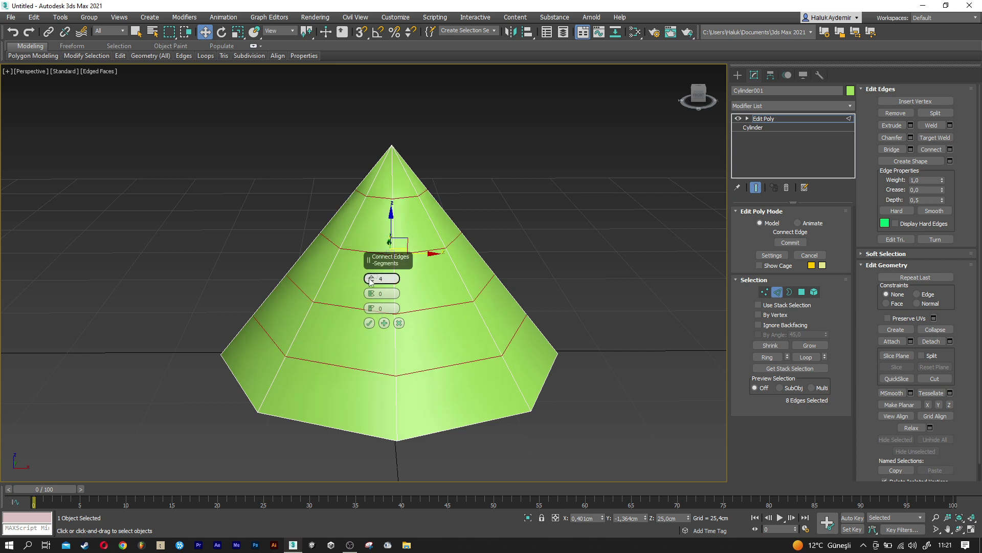
{"action": "left_click", "coordinate": [369, 323]}
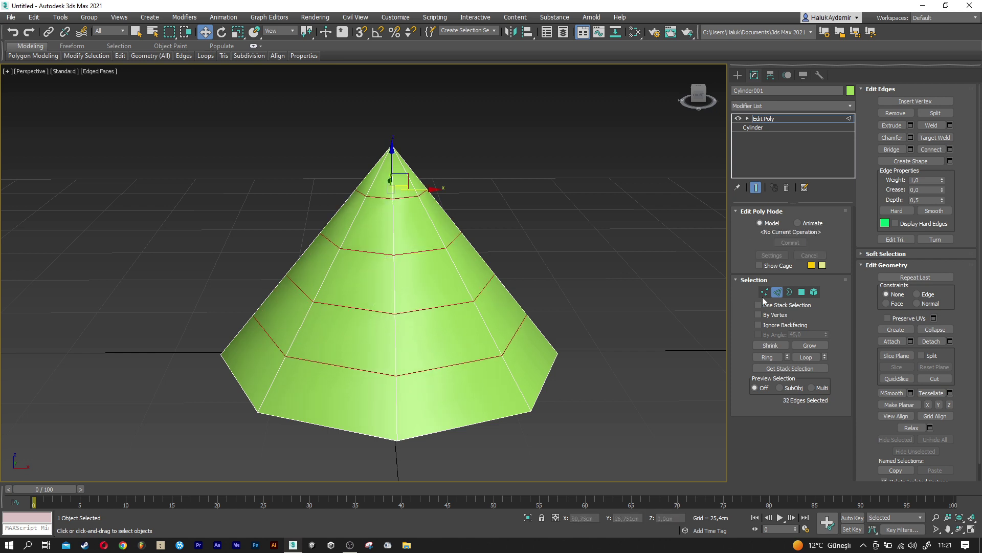
{"action": "left_click", "coordinate": [777, 296]}
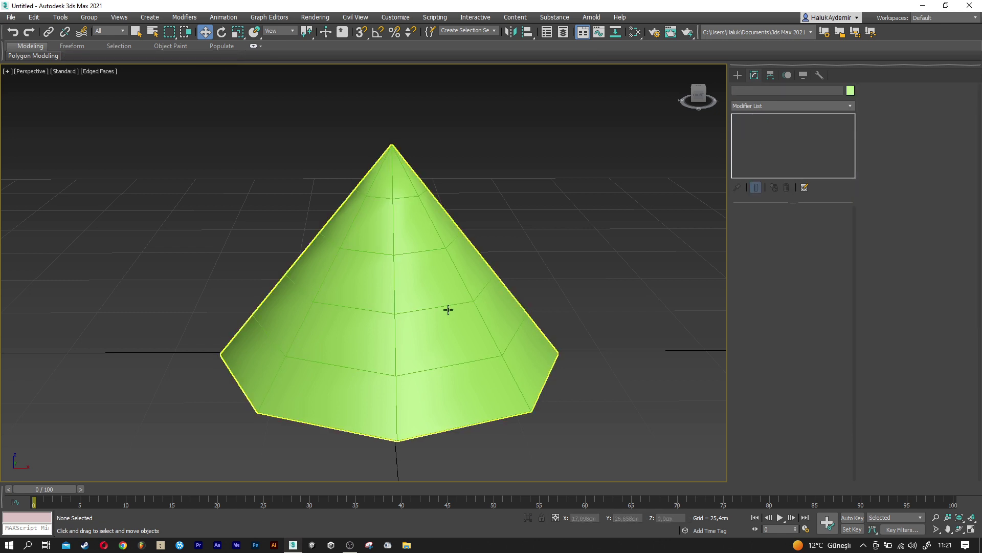
- Apply a Smooth modifier to the cone for flat faceted shading
{"action": "left_click", "coordinate": [769, 107]}
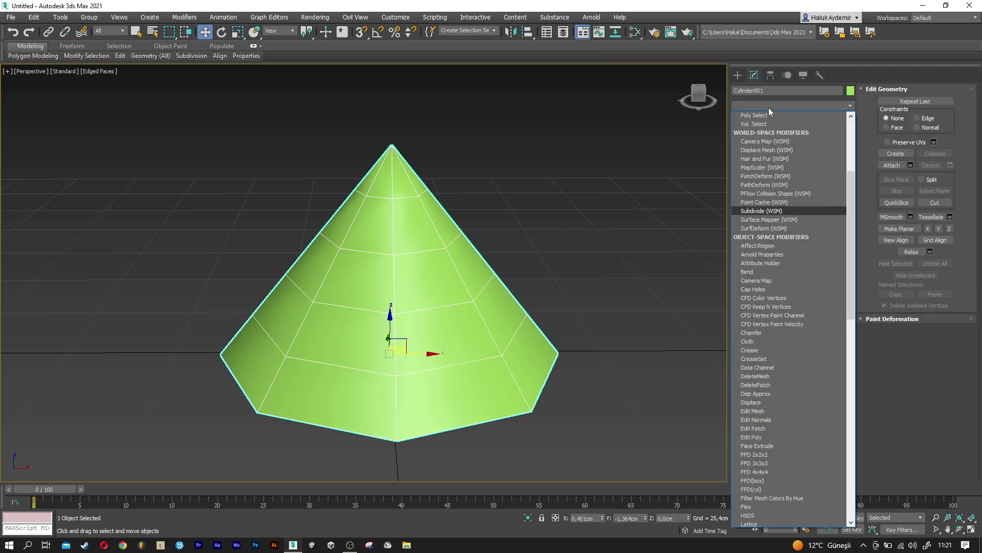
{"action": "key", "text": "s"}
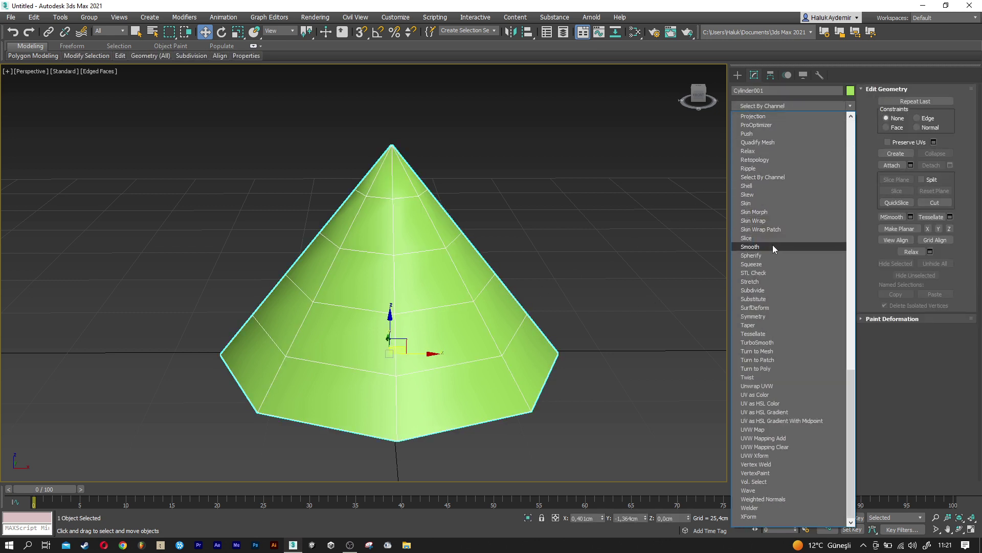
{"action": "left_click", "coordinate": [772, 246]}
{"action": "left_click", "coordinate": [602, 248]}
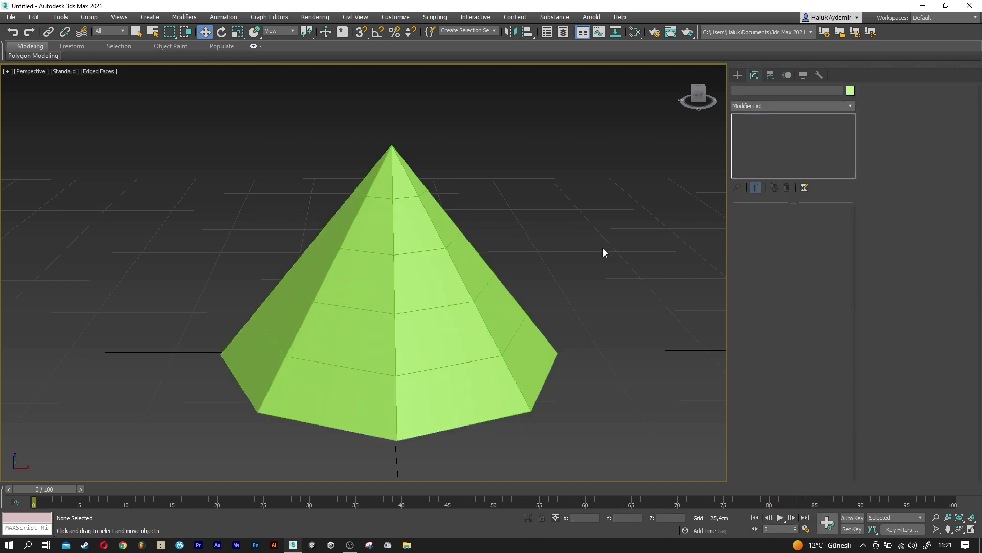
- Reselect the cone and add a Stretch modifier
{"action": "left_click", "coordinate": [435, 267]}
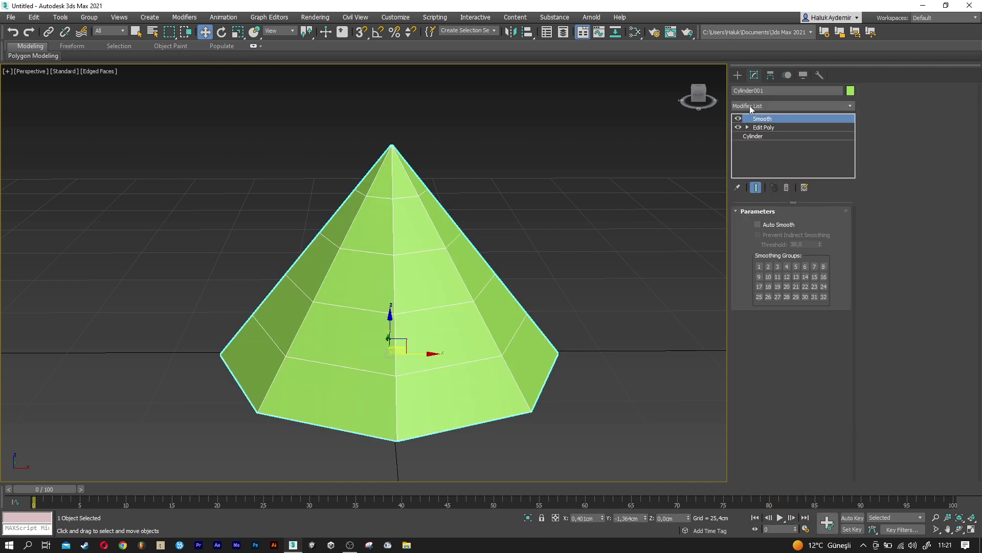
{"action": "left_click", "coordinate": [750, 105]}
{"action": "type", "text": "sh"}
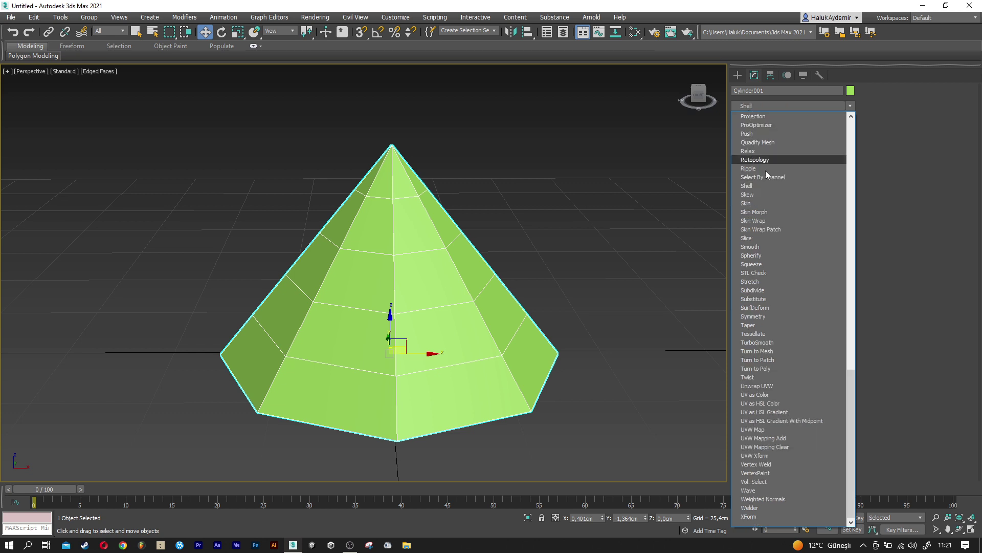
{"action": "left_click", "coordinate": [766, 280]}
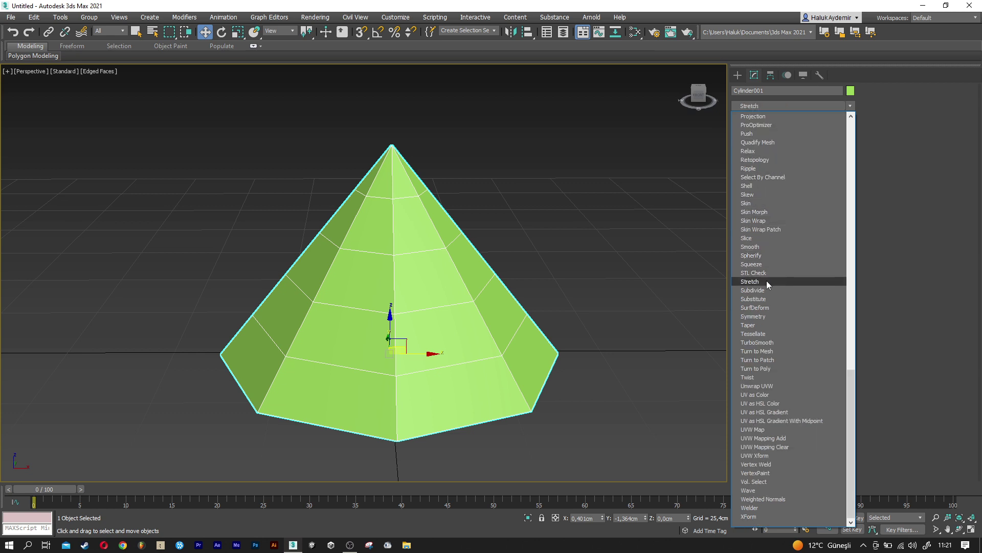
- Set the Stretch modifier to Stretch 0.5 and Amplify 1.5
{"action": "scroll", "coordinate": [428, 278], "scroll_direction": "down", "scroll_amount": 2}
{"action": "middle_click_drag", "start_coordinate": [410, 288], "coordinate": [404, 307]}
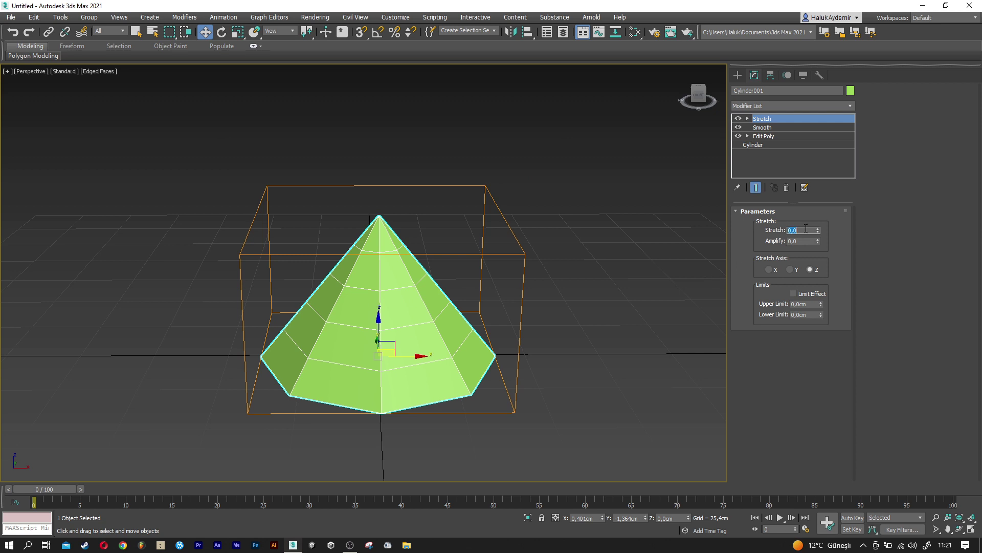
{"action": "type", "text": "0,5"}
{"action": "key", "text": "Return"}
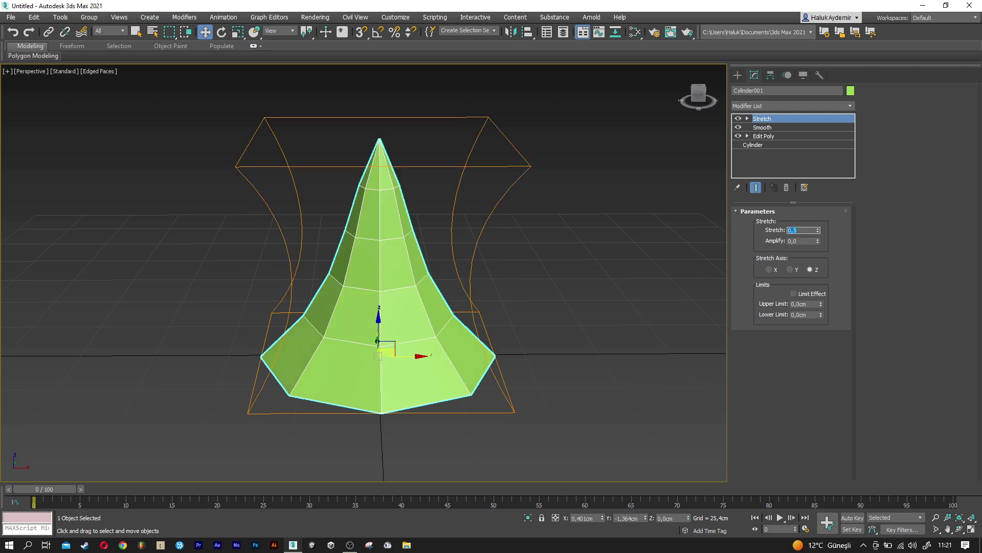
{"action": "left_click_drag", "start_coordinate": [819, 241], "coordinate": [811, 243]}
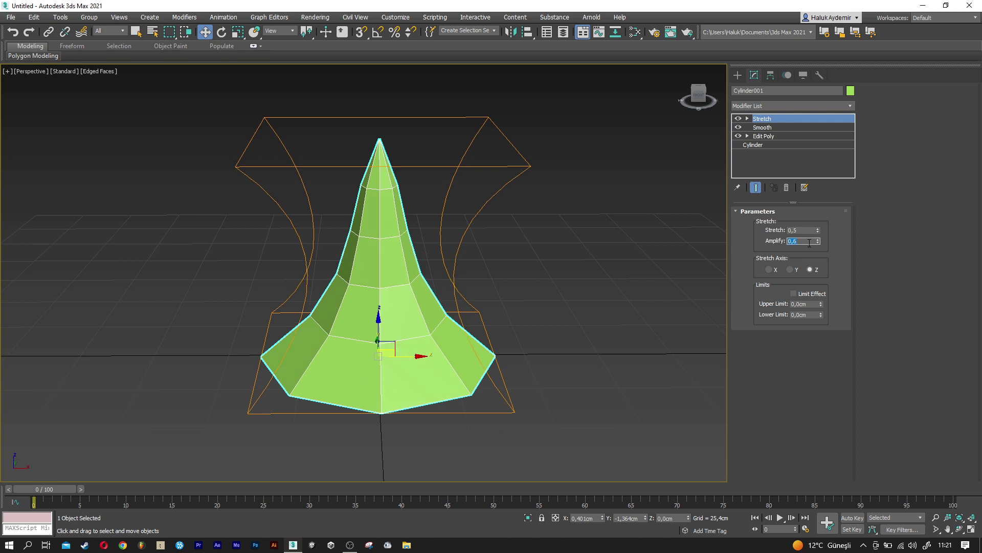
{"action": "type", "text": "5"}
{"action": "key", "text": "Return"}
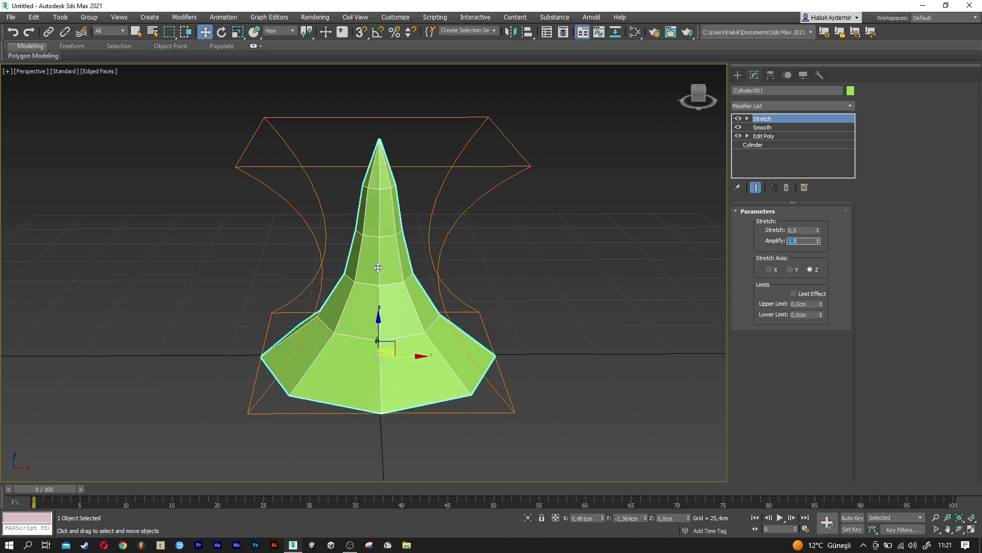
- Orbit to inspect the flared spire from above and the side, then reselect it
{"action": "middle_click_drag", "start_coordinate": [377, 267], "coordinate": [417, 285], "text": "alt"}
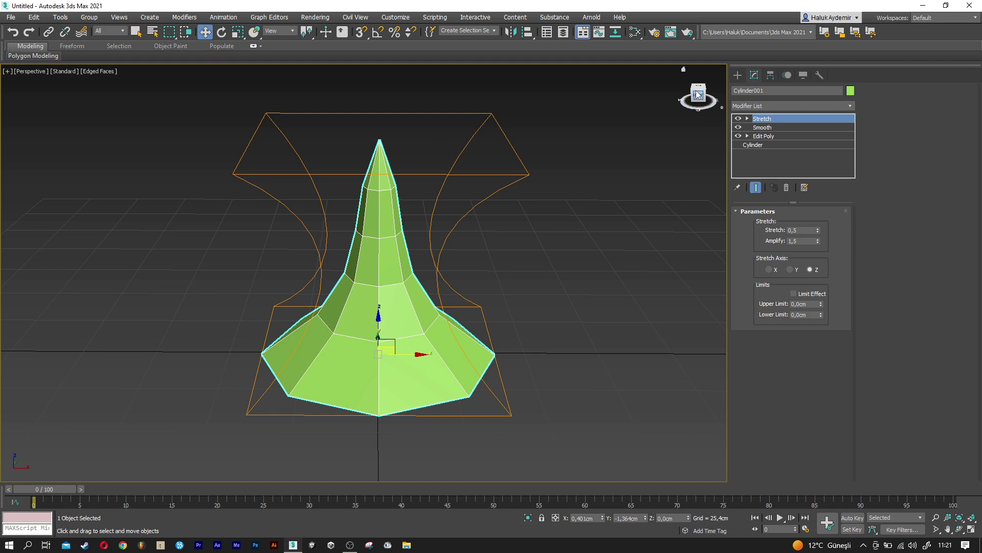
{"action": "mouse_move", "coordinate": [542, 184]}
{"action": "middle_mouse_down", "text": "alt"}
{"action": "mouse_move", "coordinate": [529, 215]}
{"action": "mouse_move", "coordinate": [520, 202]}
{"action": "middle_mouse_up", "text": "alt"}
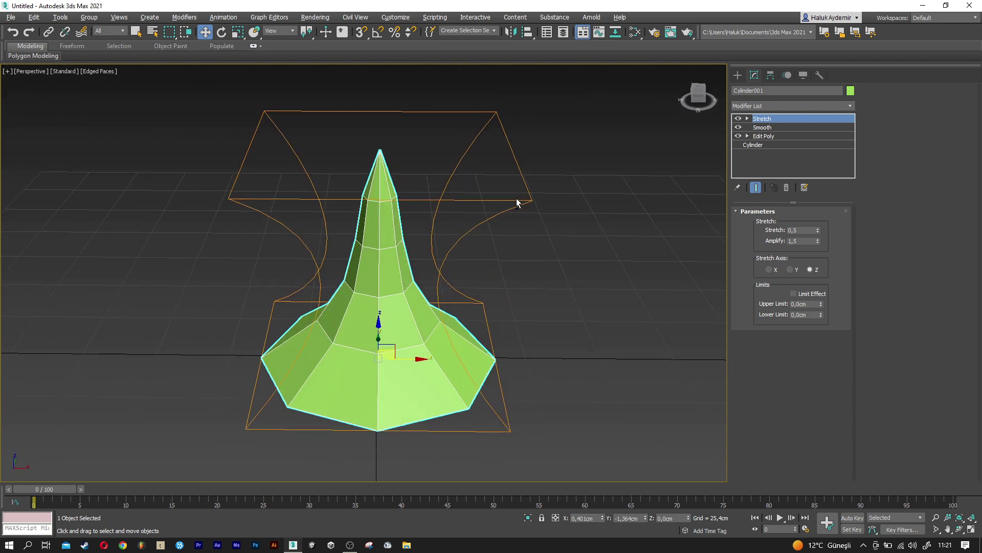
{"action": "left_click", "coordinate": [563, 240]}
{"action": "left_click", "coordinate": [401, 289]}
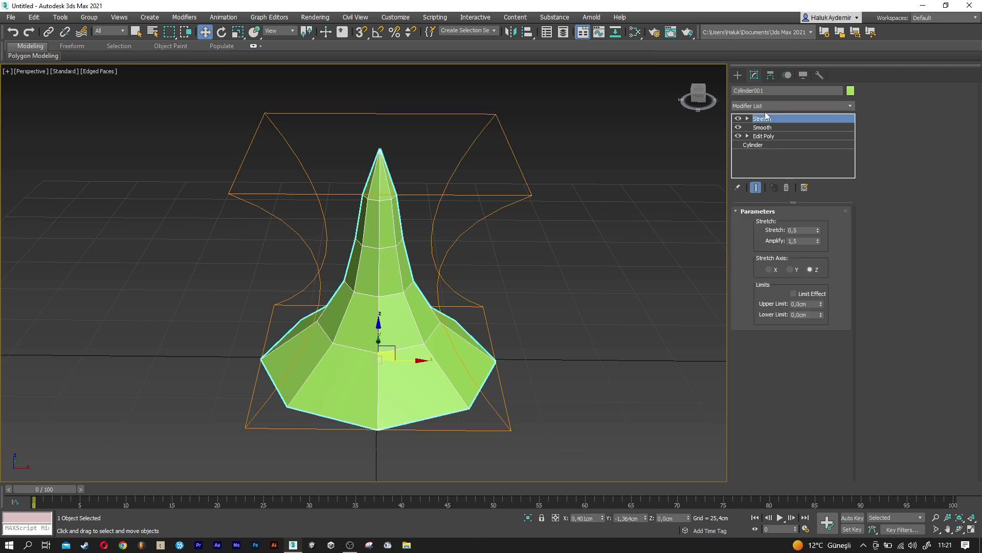
{"action": "left_click", "coordinate": [765, 106]}
- Add a Wave modifier with amplitudes of 7 cm and -7 cm
{"action": "scroll", "coordinate": [765, 107], "scroll_direction": "down", "scroll_amount": 10}
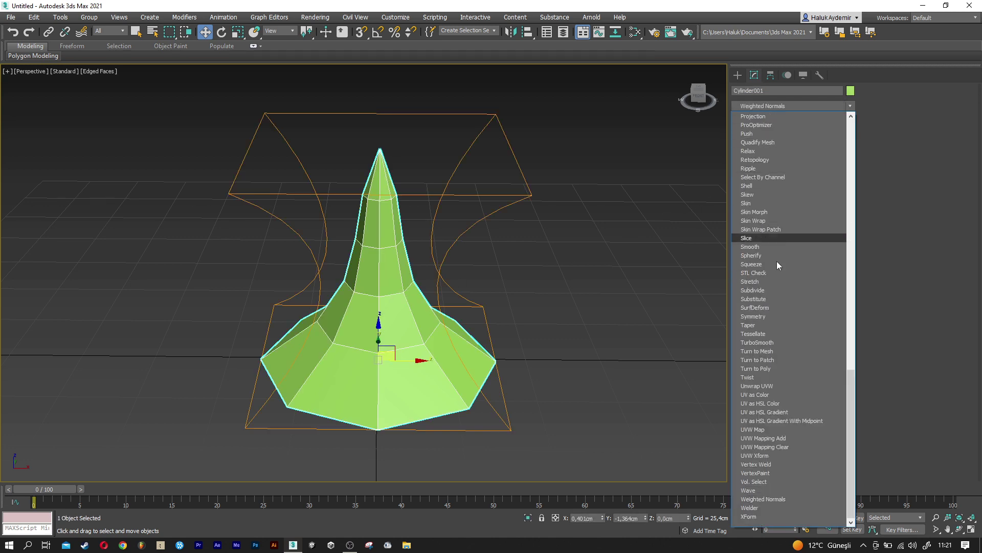
{"action": "left_click", "coordinate": [764, 490]}
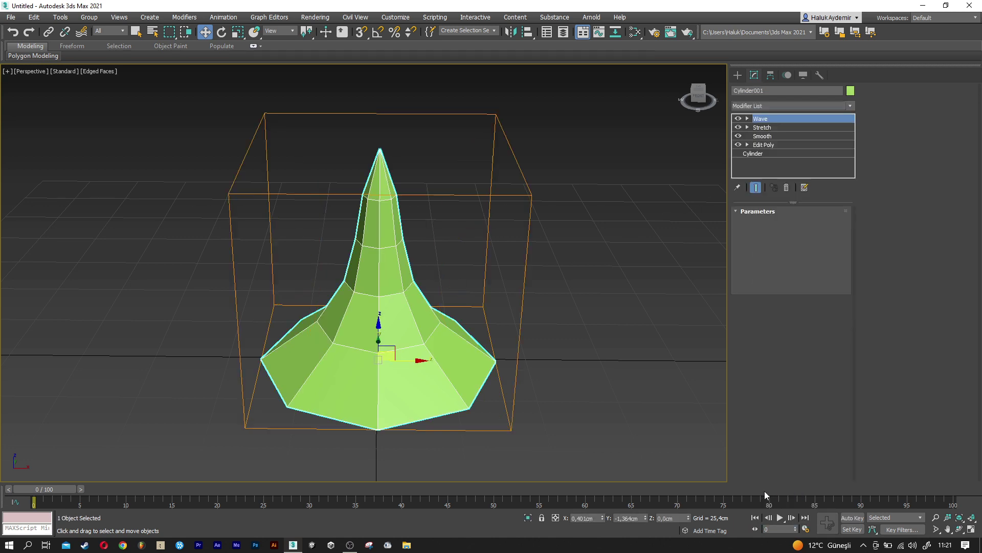
{"action": "middle_click_drag", "start_coordinate": [610, 416], "coordinate": [661, 410], "text": "alt"}
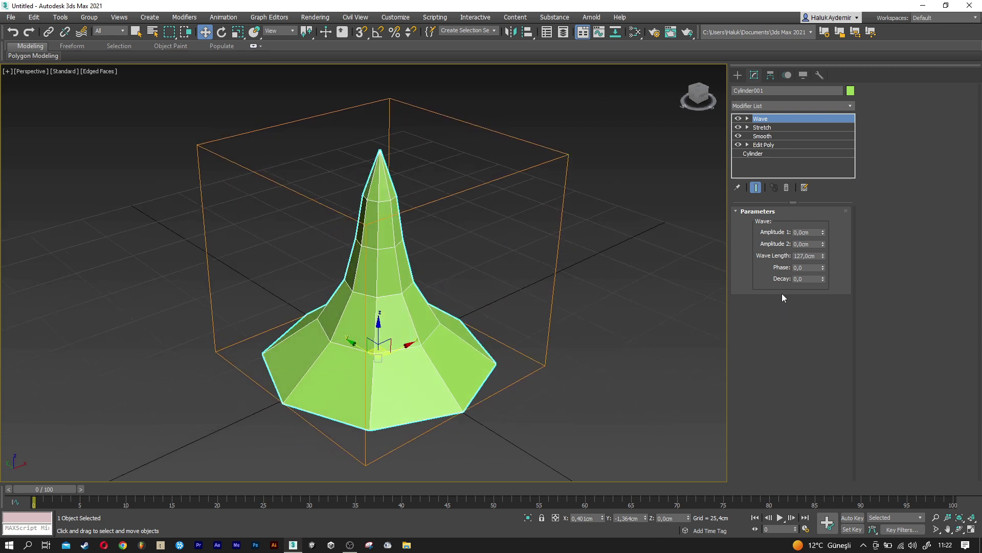
{"action": "left_click_drag", "start_coordinate": [824, 232], "coordinate": [808, 126]}
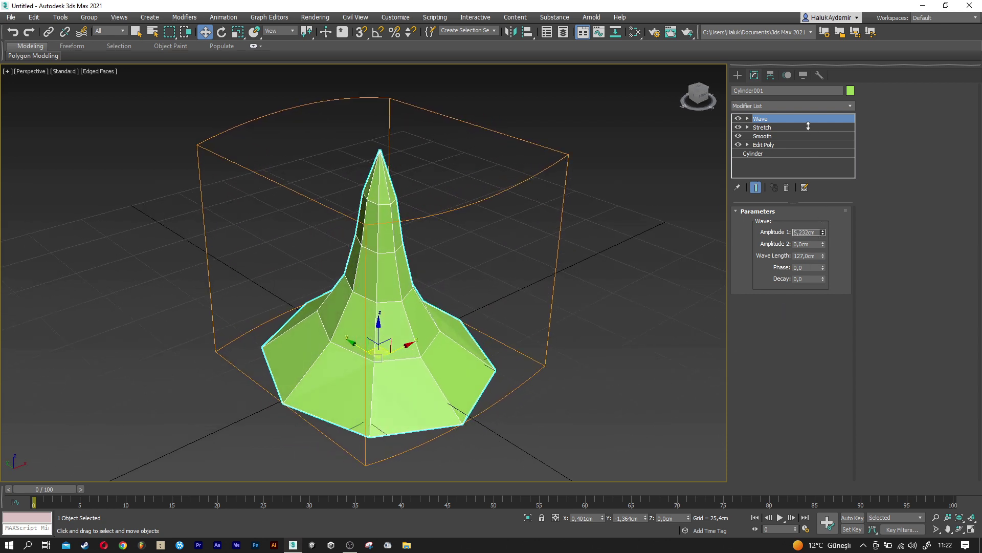
{"action": "type", "text": "7"}
{"action": "key", "text": "Tab"}
{"action": "type", "text": "-7"}
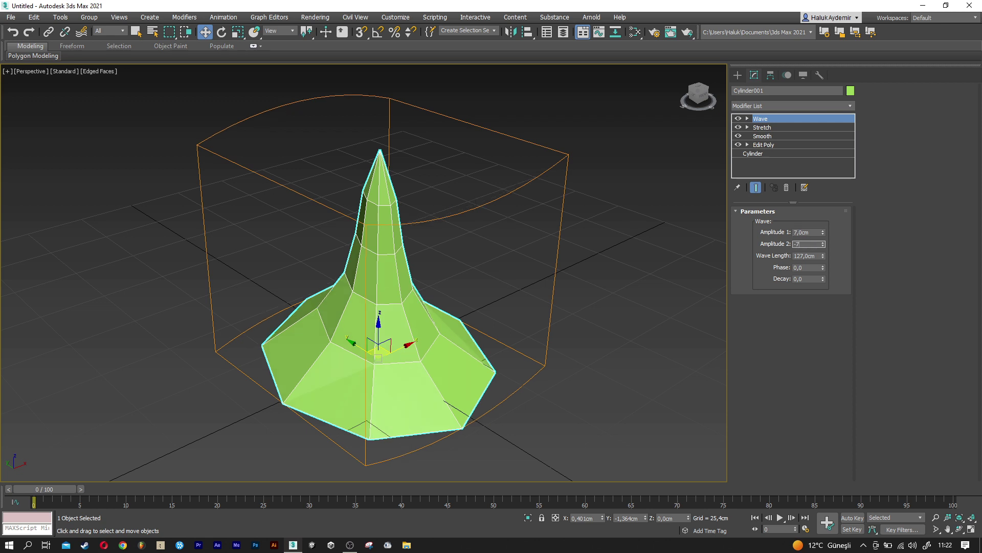
{"action": "key", "text": "Return"}
- Set wave length 59,69 cm, phase 2,3 and decay 0,026, then deselect to check
{"action": "mouse_move", "coordinate": [823, 258]}
{"action": "left_mouse_down"}
{"action": "mouse_move", "coordinate": [811, 288]}
{"action": "mouse_move", "coordinate": [812, 278]}
{"action": "left_mouse_up"}
{"action": "middle_click_drag", "start_coordinate": [478, 328], "coordinate": [509, 333], "text": "alt"}
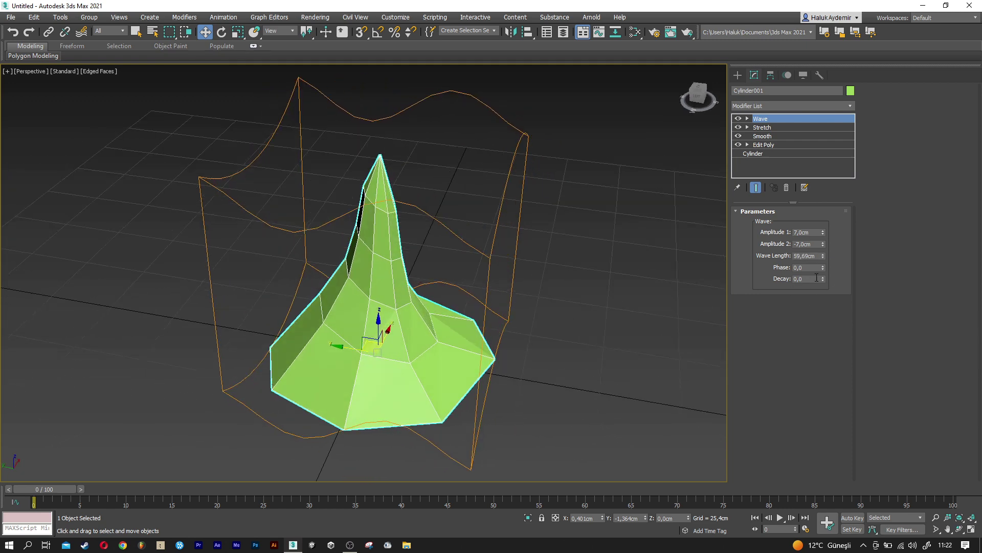
{"action": "left_click_drag", "start_coordinate": [823, 267], "coordinate": [825, 254]}
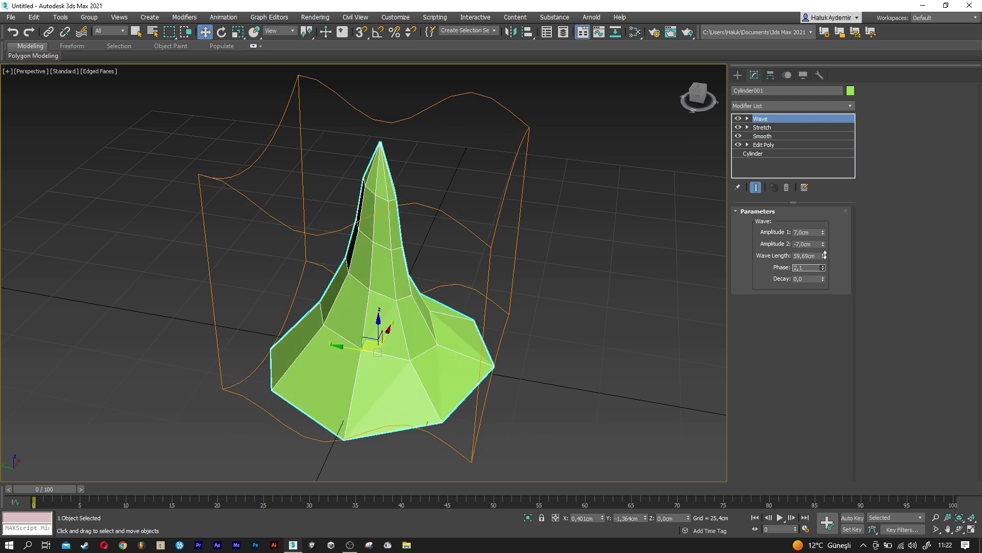
{"action": "left_click_drag", "start_coordinate": [823, 279], "coordinate": [818, 263]}
{"action": "middle_click_drag", "start_coordinate": [479, 311], "coordinate": [455, 308], "text": "alt"}
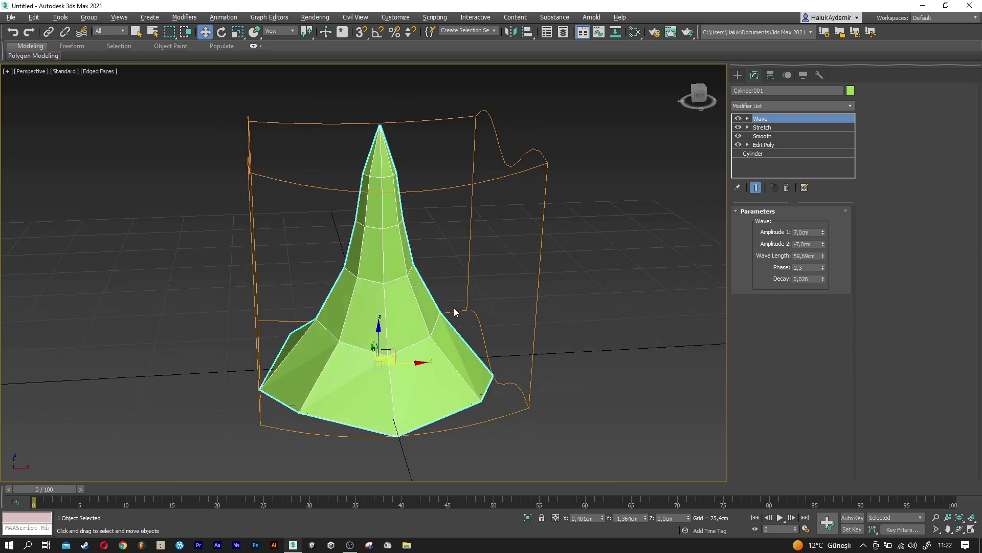
{"action": "left_click", "coordinate": [606, 358]}
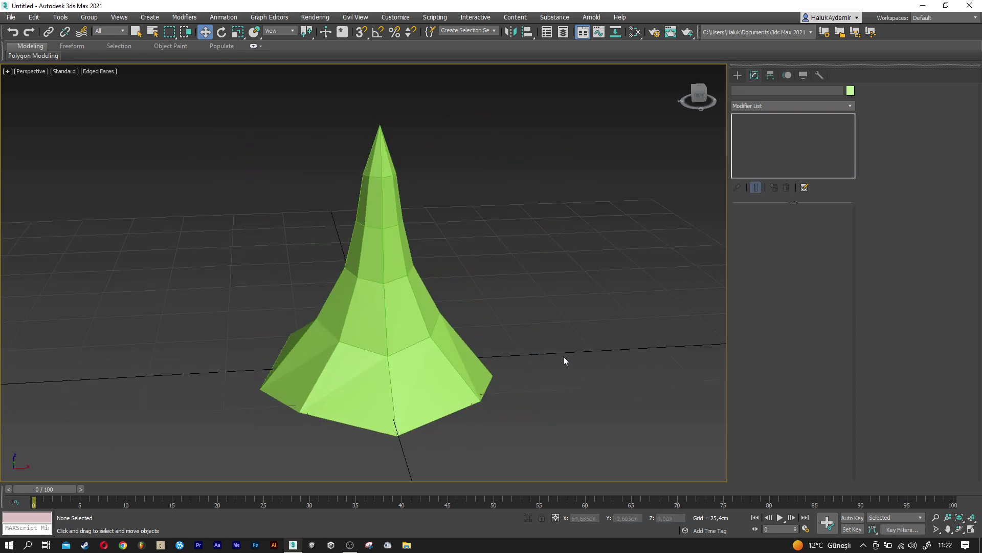
- Shift-drag the wavy cone upward to stack four copies above the original
{"action": "left_click", "coordinate": [358, 356]}
{"action": "scroll", "coordinate": [368, 348], "scroll_direction": "down", "scroll_amount": 3}
{"action": "middle_click_drag", "start_coordinate": [368, 348], "coordinate": [378, 336], "text": "alt"}
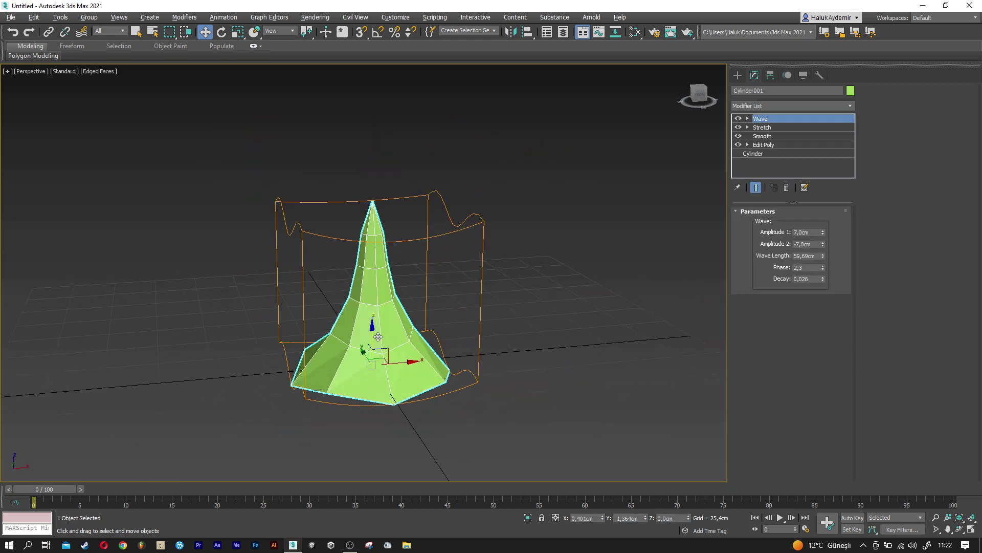
{"action": "left_click_drag", "start_coordinate": [374, 336], "coordinate": [371, 271], "text": "shift"}
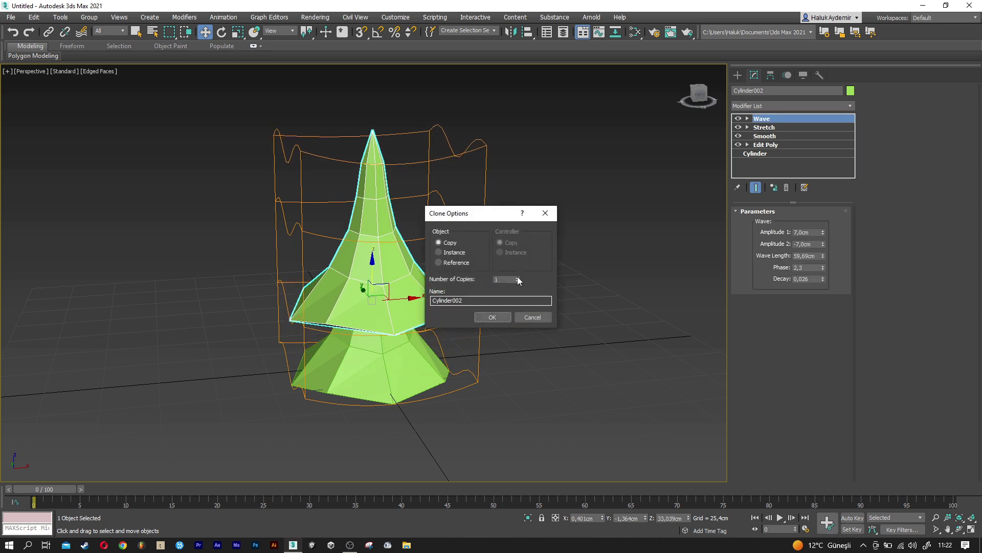
{"action": "left_click", "coordinate": [492, 317]}
{"action": "scroll", "coordinate": [393, 389], "scroll_direction": "down", "scroll_amount": 2}
{"action": "mouse_move", "coordinate": [392, 404]}
{"action": "middle_mouse_down"}
{"action": "mouse_move", "coordinate": [392, 389]}
{"action": "mouse_move", "coordinate": [421, 384]}
{"action": "mouse_move", "coordinate": [404, 381]}
{"action": "middle_mouse_up"}
- Scale the top tier down along Z to squash it shorter
{"action": "key", "text": "r"}
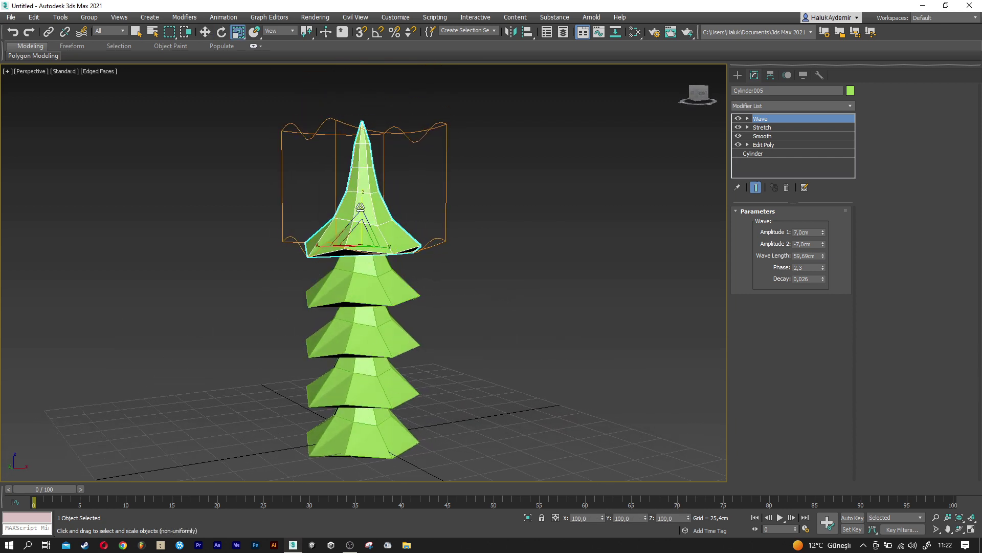
{"action": "left_click_drag", "start_coordinate": [363, 200], "coordinate": [368, 215]}
{"action": "key", "text": "w"}
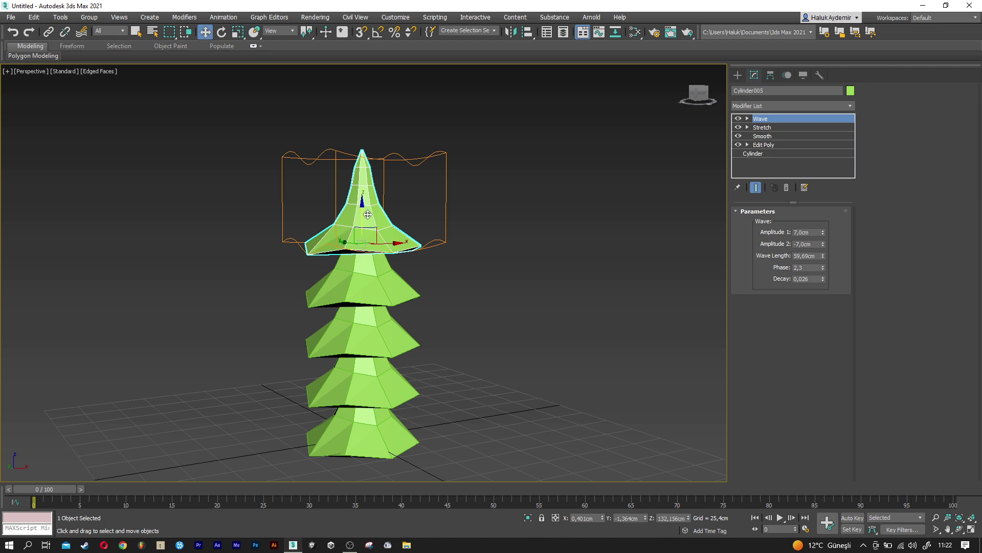
{"action": "left_click", "coordinate": [758, 105]}
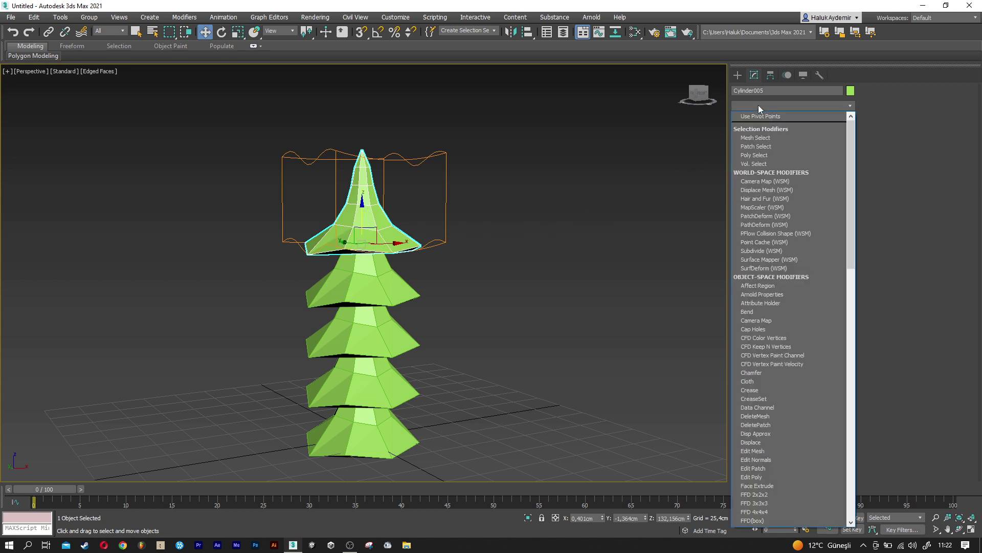
{"action": "type", "text": "Bend"}
- Add a Bend modifier to the top tier with a 21,5-degree angle
{"action": "left_click", "coordinate": [760, 116]}
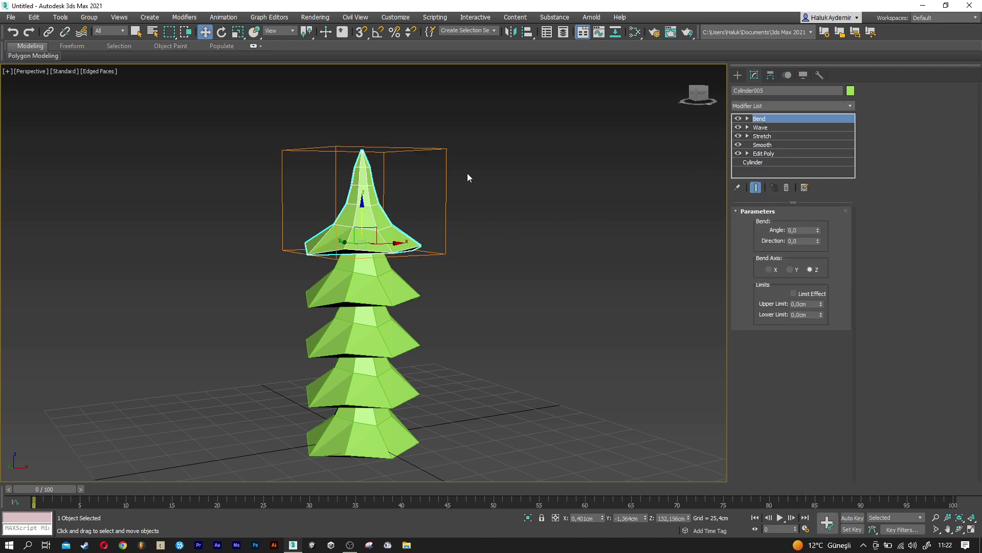
{"action": "scroll", "coordinate": [412, 210], "scroll_direction": "up", "scroll_amount": 2}
{"action": "scroll", "coordinate": [356, 193], "scroll_direction": "up", "scroll_amount": 3}
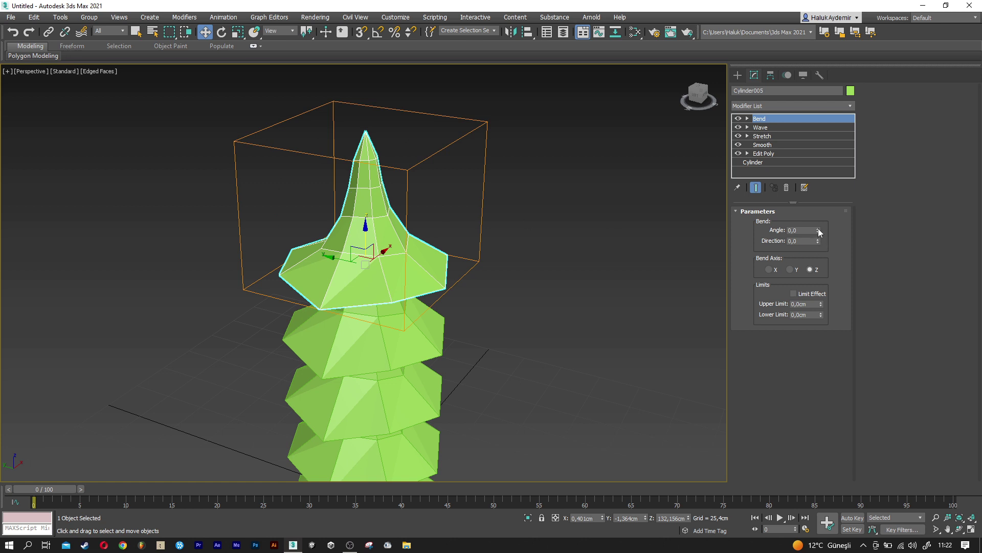
{"action": "left_click_drag", "start_coordinate": [818, 229], "coordinate": [815, 207]}
{"action": "middle_click_drag", "start_coordinate": [504, 238], "coordinate": [474, 222], "text": "alt"}
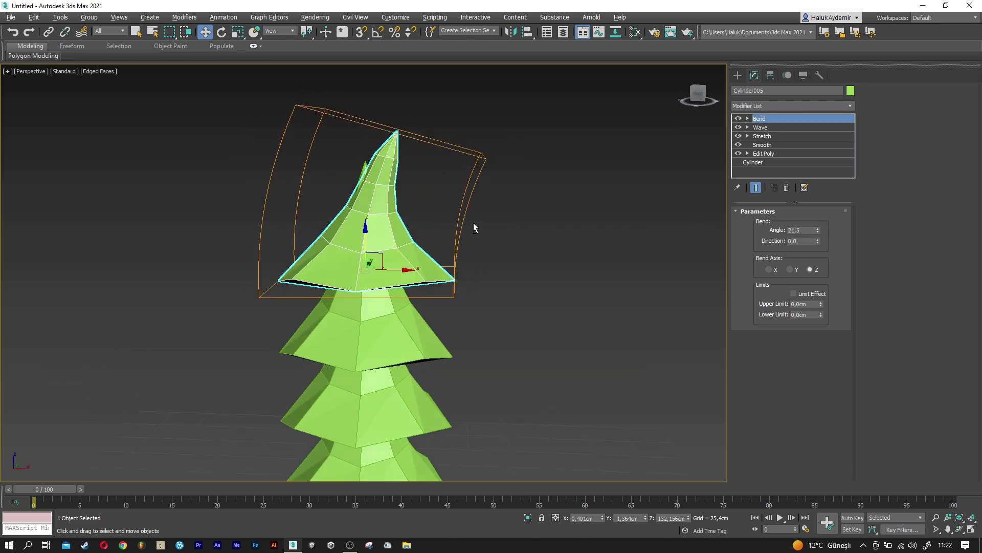
{"action": "key", "text": "ctrl+z"}
- Scale the tier beneath the top one down slightly
{"action": "left_click", "coordinate": [365, 250]}
{"action": "key", "text": "r"}
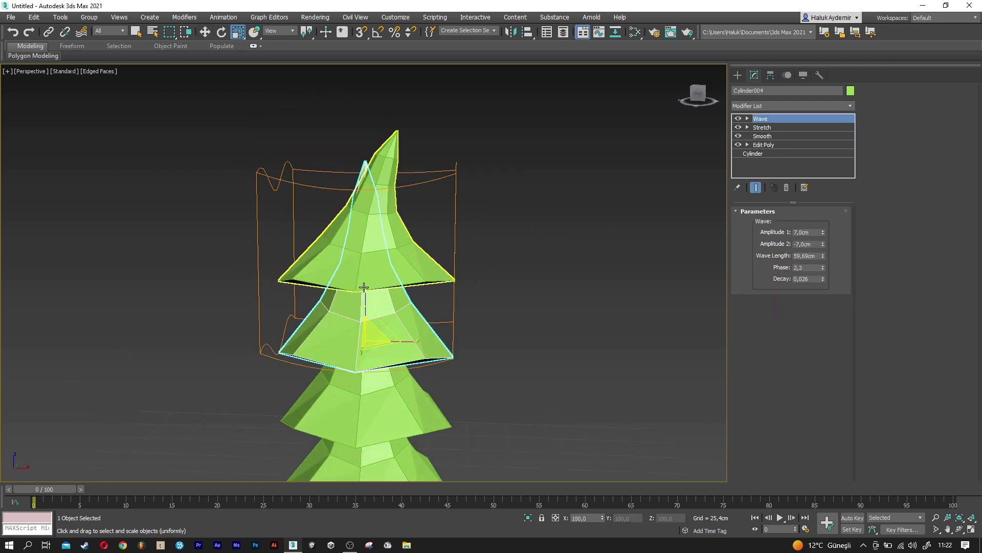
{"action": "left_click_drag", "start_coordinate": [364, 286], "coordinate": [455, 330]}
{"action": "key", "text": "w"}
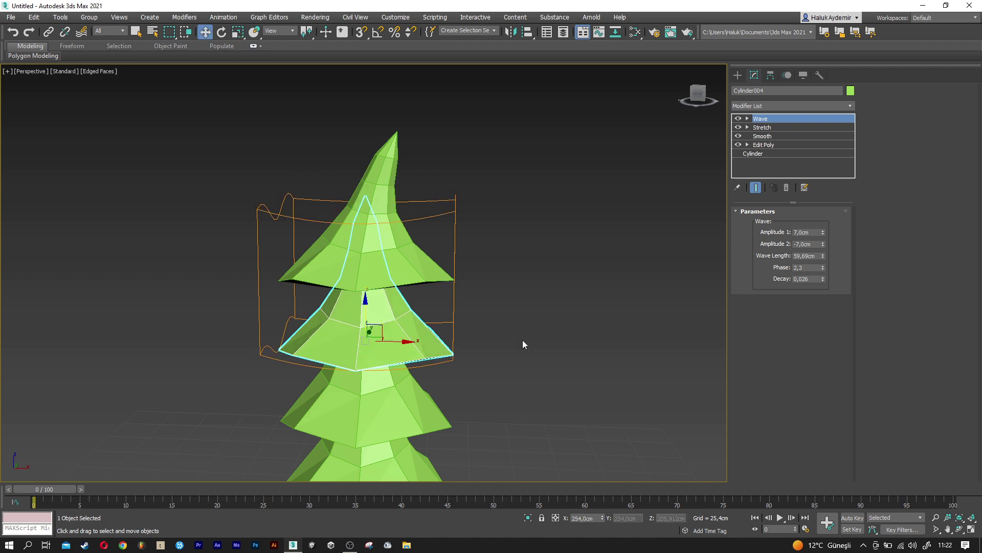
{"action": "left_click", "coordinate": [454, 330]}
{"action": "scroll", "coordinate": [421, 329], "scroll_direction": "down", "scroll_amount": 6}
{"action": "mouse_move", "coordinate": [444, 339]}
{"action": "middle_mouse_down"}
{"action": "mouse_move", "coordinate": [469, 333]}
{"action": "mouse_move", "coordinate": [431, 309]}
{"action": "middle_mouse_up"}
- Reselect the bent top tier and orbit to review the whole tree
{"action": "left_click", "coordinate": [425, 299]}
{"action": "scroll", "coordinate": [424, 298], "scroll_direction": "up", "scroll_amount": 2}
{"action": "key", "text": "r"}
{"action": "key", "text": "w"}
{"action": "mouse_move", "coordinate": [453, 320]}
{"action": "middle_mouse_down", "text": "alt"}
{"action": "mouse_move", "coordinate": [520, 335]}
{"action": "mouse_move", "coordinate": [460, 336]}
{"action": "middle_mouse_up", "text": "alt"}
{"action": "scroll", "coordinate": [460, 336], "scroll_direction": "down", "scroll_amount": 2}
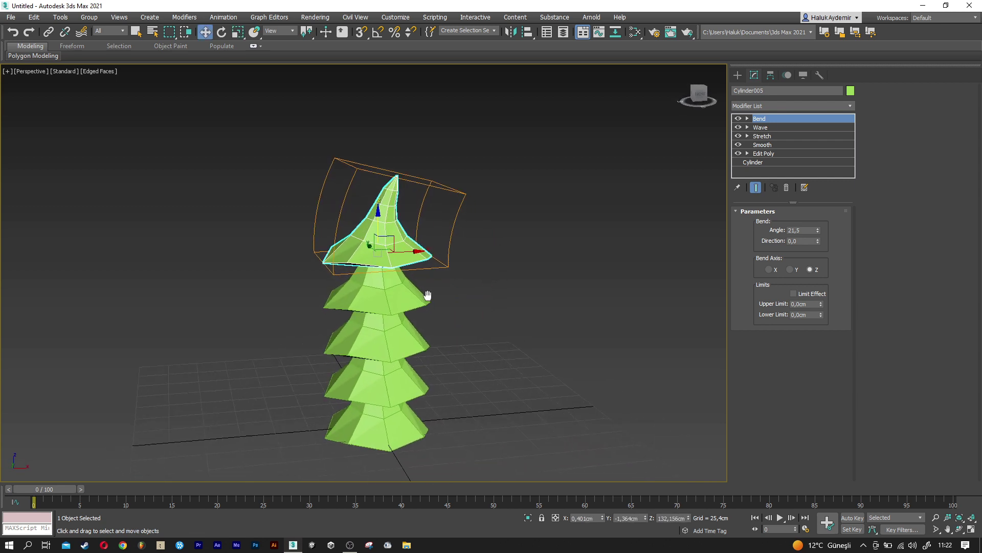
- Rotate the second tier from the bottom around its vertical axis
{"action": "left_click", "coordinate": [581, 261]}
{"action": "mouse_move", "coordinate": [581, 261]}
{"action": "middle_mouse_down", "text": "alt"}
{"action": "mouse_move", "coordinate": [540, 304]}
{"action": "mouse_move", "coordinate": [470, 332]}
{"action": "mouse_move", "coordinate": [508, 302]}
{"action": "mouse_move", "coordinate": [447, 363]}
{"action": "middle_mouse_up", "text": "alt"}
{"action": "left_click", "coordinate": [394, 414]}
{"action": "scroll", "coordinate": [378, 416], "scroll_direction": "up", "scroll_amount": 4}
{"action": "left_click", "coordinate": [381, 358]}
{"action": "key", "text": "e"}
{"action": "left_click_drag", "start_coordinate": [361, 373], "coordinate": [392, 374]}
- Rotate the third, fourth and top tiers to different angles about Z
{"action": "left_click", "coordinate": [355, 310]}
{"action": "left_click_drag", "start_coordinate": [355, 310], "coordinate": [357, 262]}
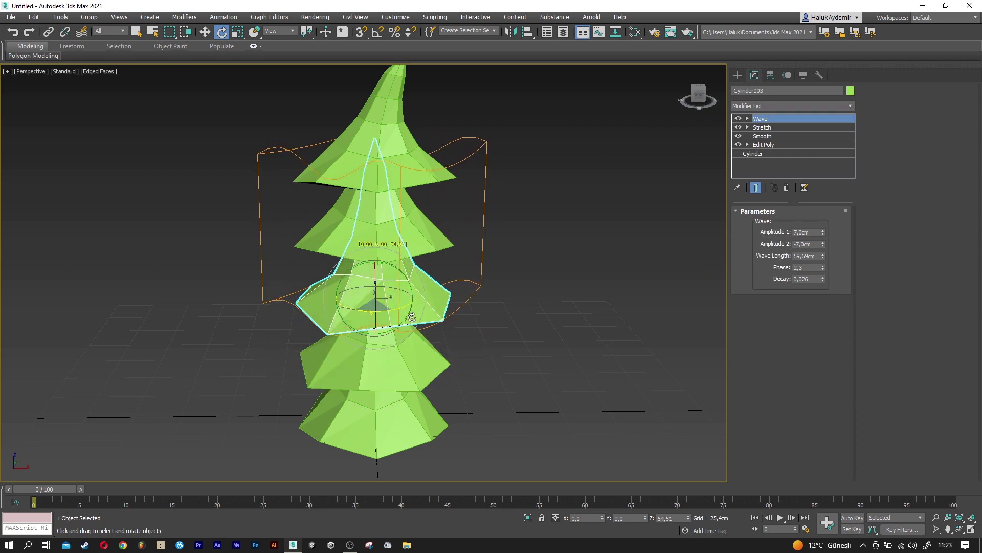
{"action": "left_click", "coordinate": [337, 231]}
{"action": "middle_click_drag", "start_coordinate": [333, 229], "coordinate": [335, 275]}
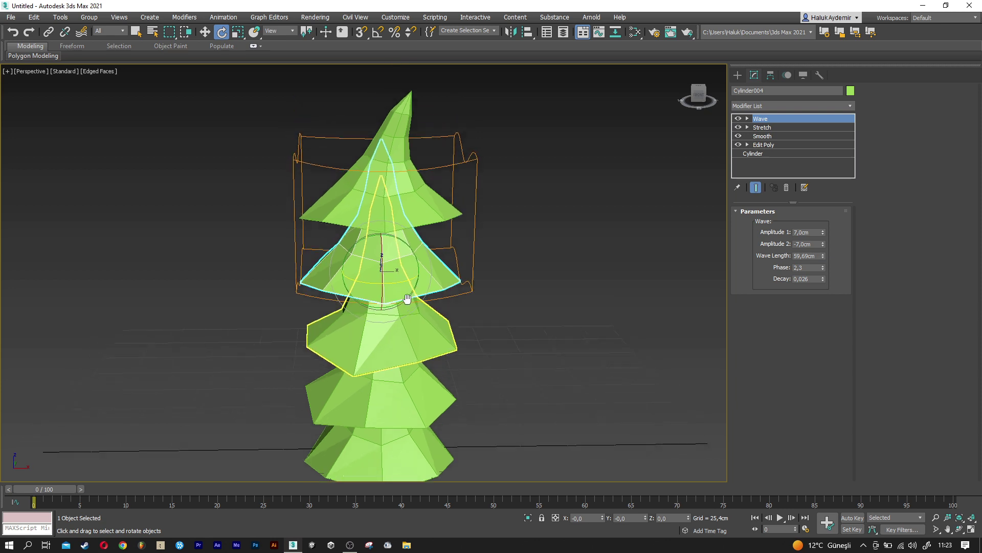
{"action": "left_click_drag", "start_coordinate": [374, 296], "coordinate": [457, 283]}
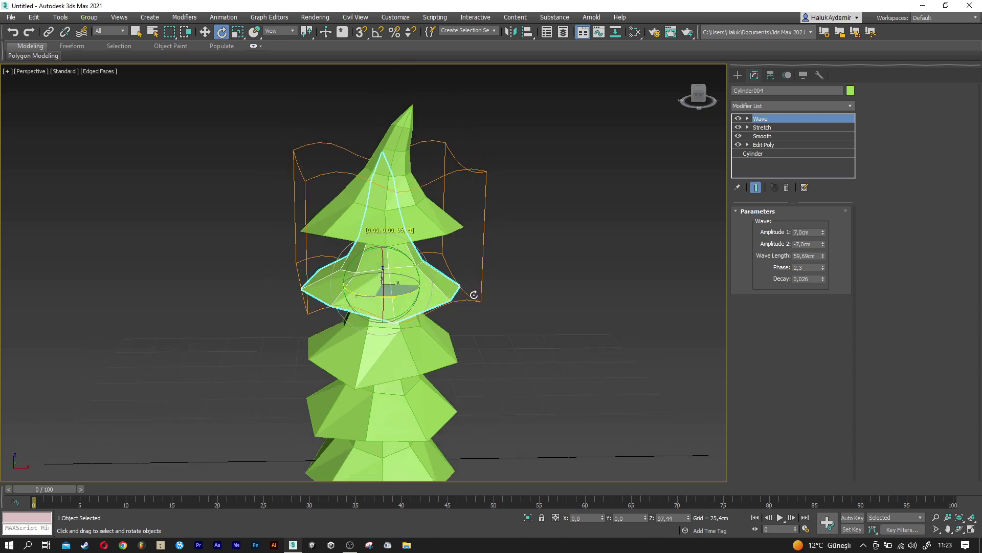
{"action": "left_click", "coordinate": [378, 235]}
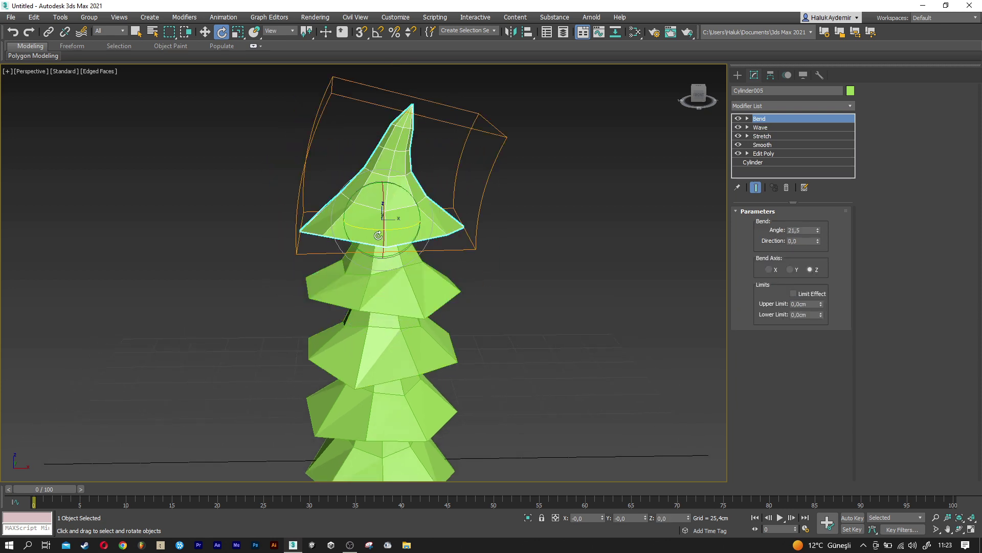
{"action": "left_click_drag", "start_coordinate": [371, 228], "coordinate": [508, 228]}
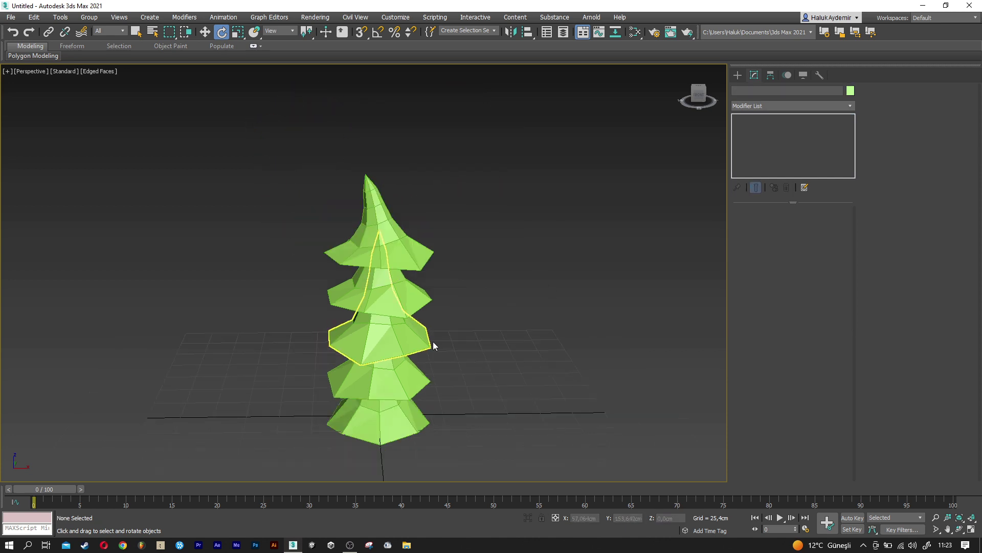
- Fine-tune the second tier's twist, then box-select all five tiers
{"action": "mouse_move", "coordinate": [532, 362]}
{"action": "middle_mouse_down", "text": "alt"}
{"action": "mouse_move", "coordinate": [476, 361]}
{"action": "mouse_move", "coordinate": [441, 342]}
{"action": "mouse_move", "coordinate": [492, 353]}
{"action": "mouse_move", "coordinate": [478, 361]}
{"action": "middle_mouse_up", "text": "alt"}
{"action": "left_click", "coordinate": [403, 366]}
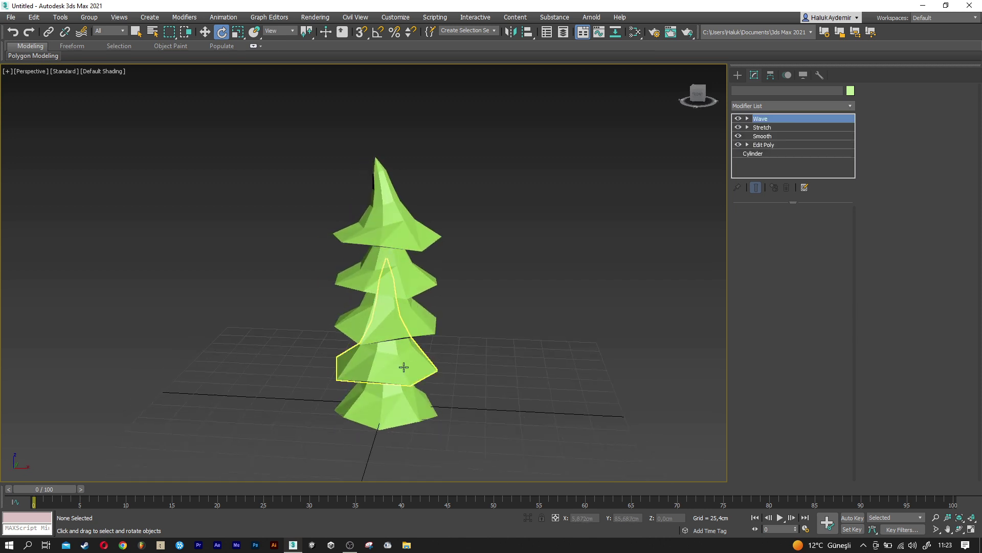
{"action": "left_click_drag", "start_coordinate": [407, 376], "coordinate": [476, 381]}
{"action": "left_click", "coordinate": [482, 398]}
{"action": "middle_click_drag", "start_coordinate": [482, 398], "coordinate": [461, 399], "text": "alt"}
{"action": "left_click", "coordinate": [403, 375]}
{"action": "left_click_drag", "start_coordinate": [403, 374], "coordinate": [379, 375]}
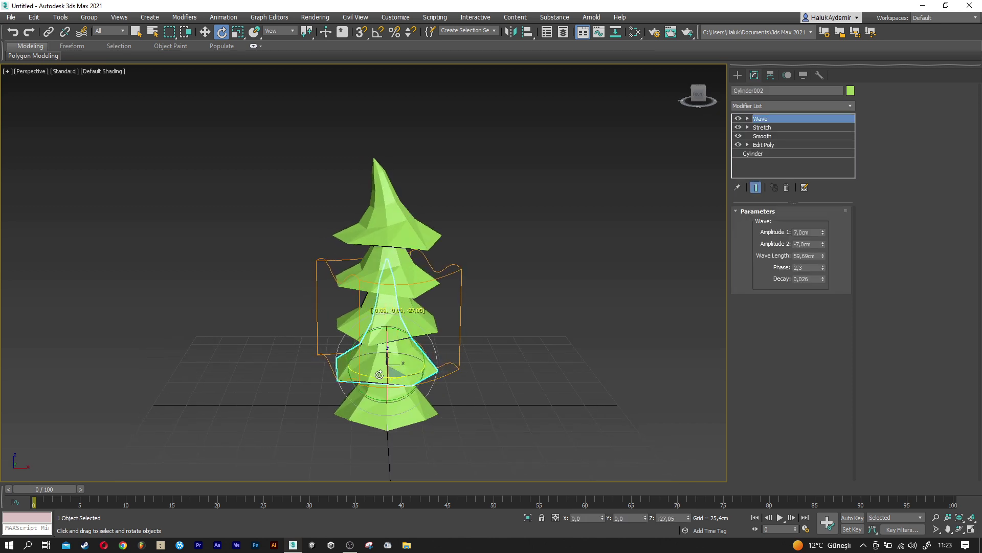
{"action": "left_click", "coordinate": [475, 398]}
{"action": "key", "text": "w"}
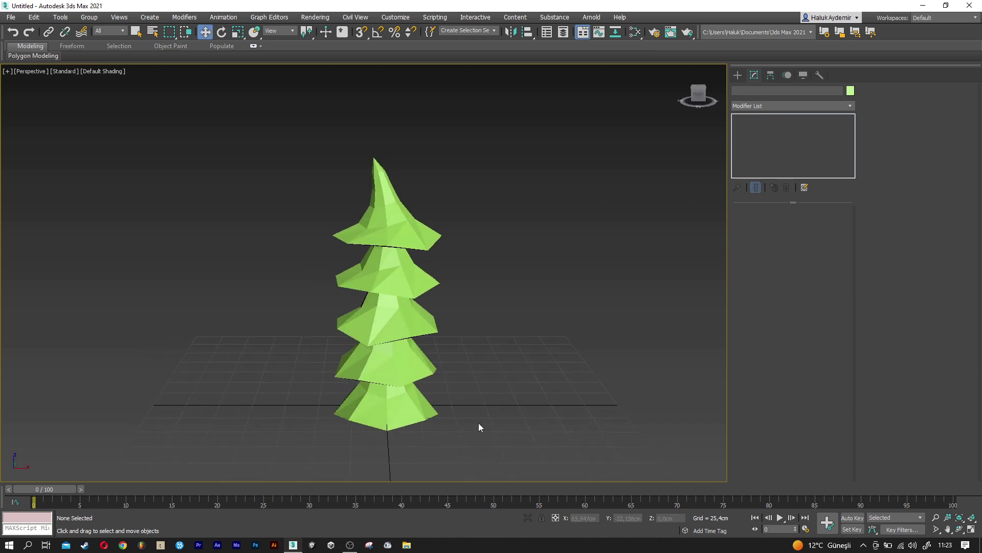
{"action": "left_click_drag", "start_coordinate": [486, 452], "coordinate": [277, 189]}
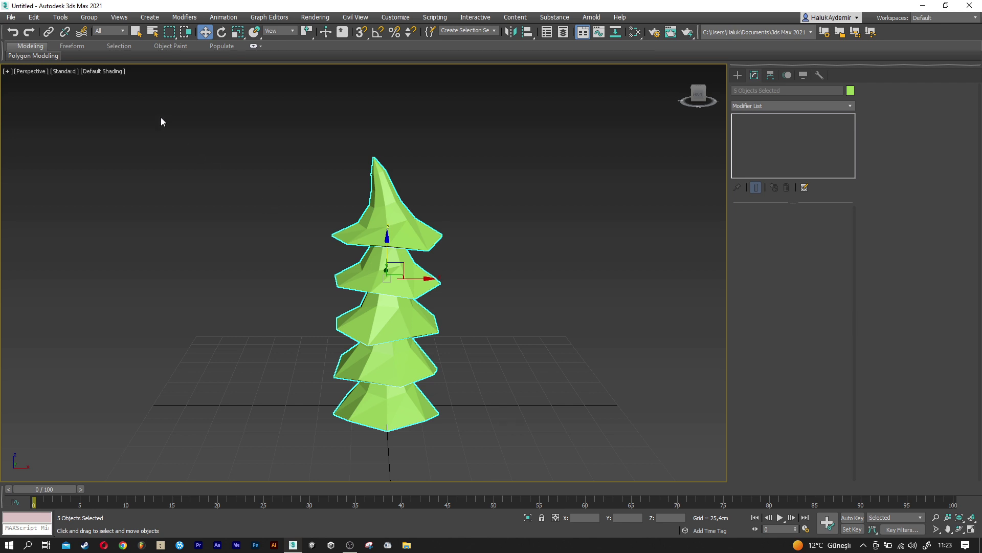
- Group the selected tiers as Group001
{"action": "left_click", "coordinate": [89, 17]}
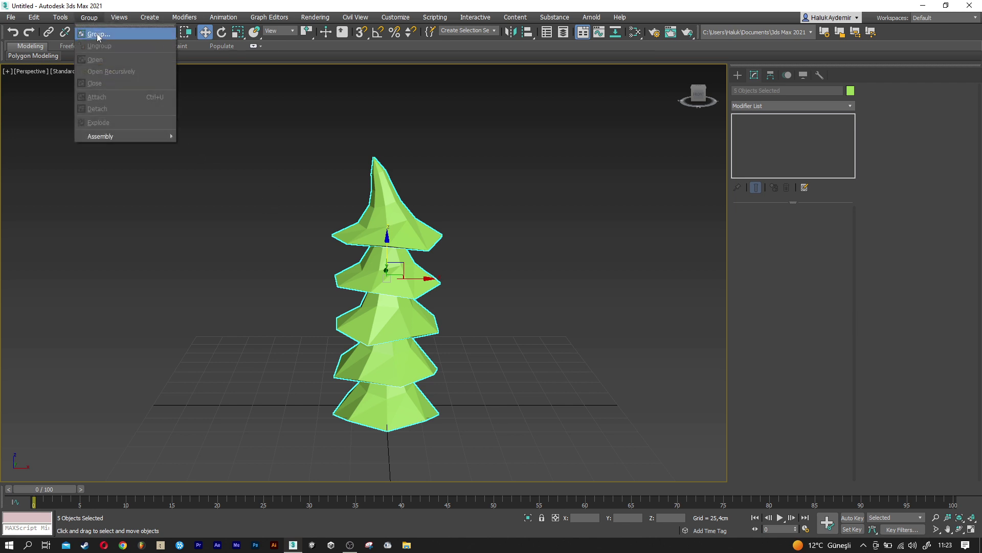
{"action": "left_click", "coordinate": [102, 30]}
{"action": "left_click", "coordinate": [487, 291]}
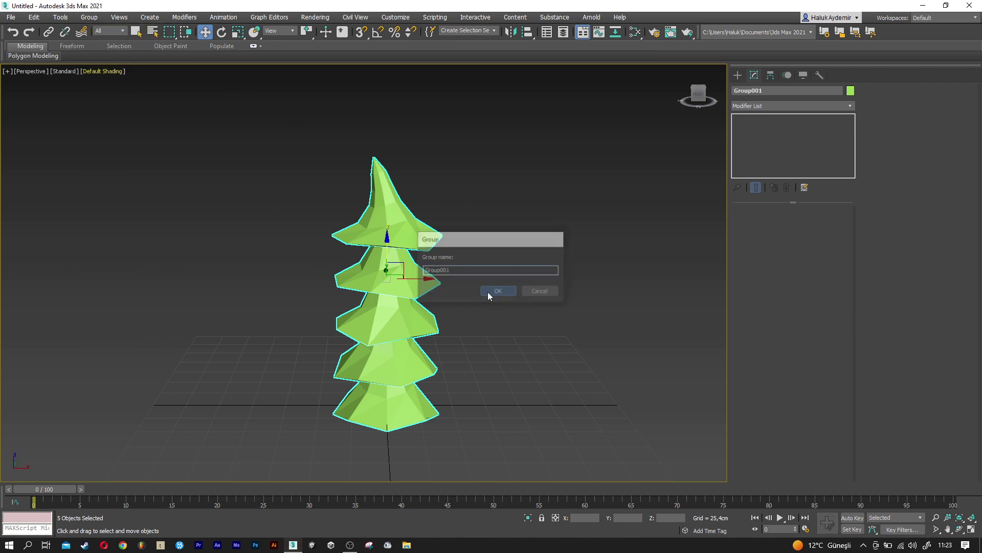
- Add a Taper modifier to the group with Amount -1,0
{"action": "left_click", "coordinate": [760, 107]}
{"action": "type", "text": "t"}
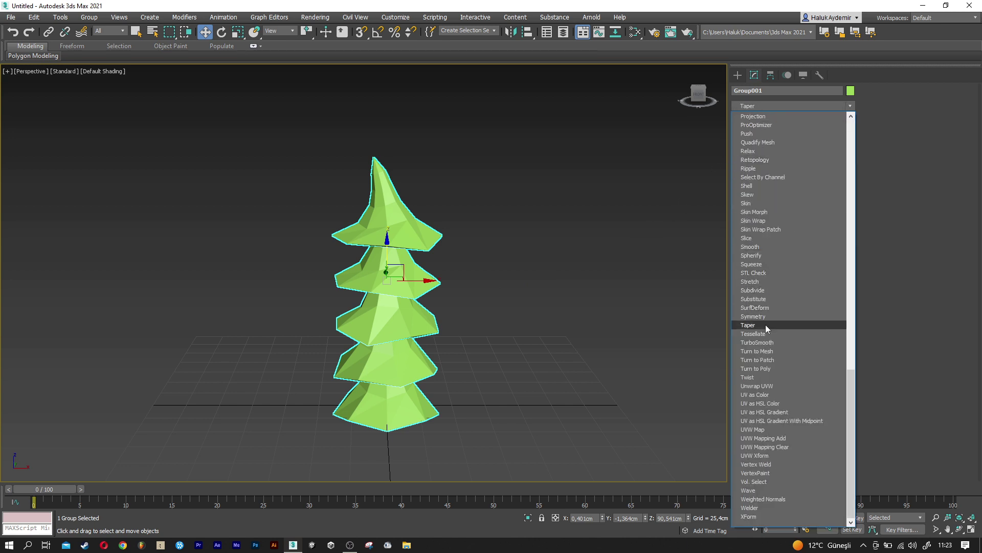
{"action": "left_click", "coordinate": [766, 324]}
{"action": "mouse_move", "coordinate": [815, 231]}
{"action": "left_mouse_down"}
{"action": "mouse_move", "coordinate": [813, 271]}
{"action": "mouse_move", "coordinate": [805, 268]}
{"action": "left_mouse_up"}
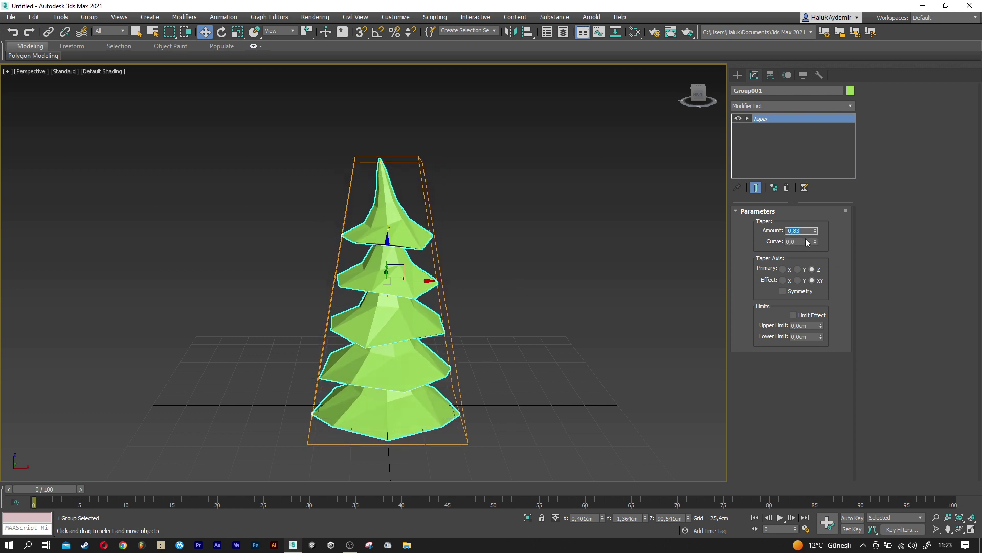
{"action": "type", "text": "-1"}
{"action": "key", "text": "Return"}
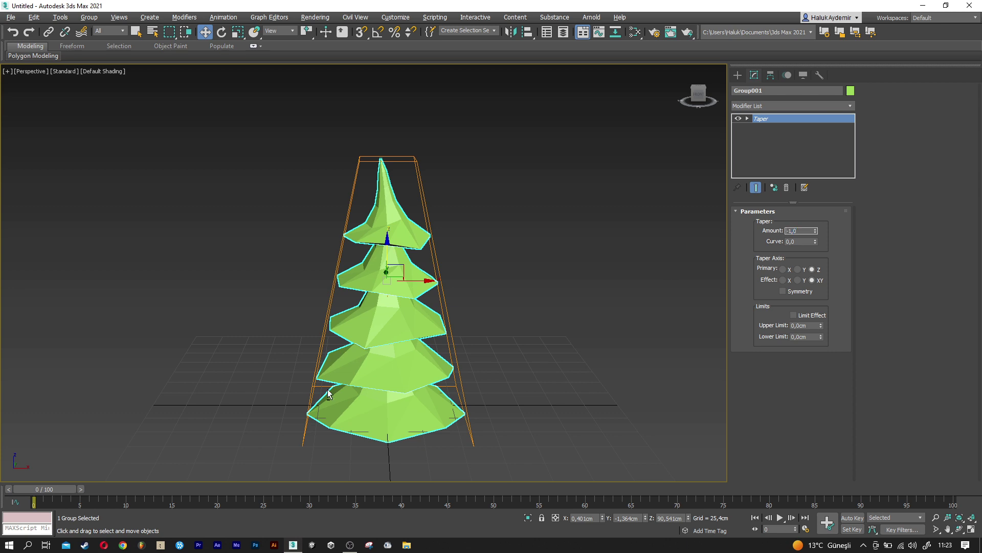
- Raise the tree group higher and change its colour to pink
{"action": "middle_click_drag", "start_coordinate": [327, 391], "coordinate": [363, 393], "text": "alt"}
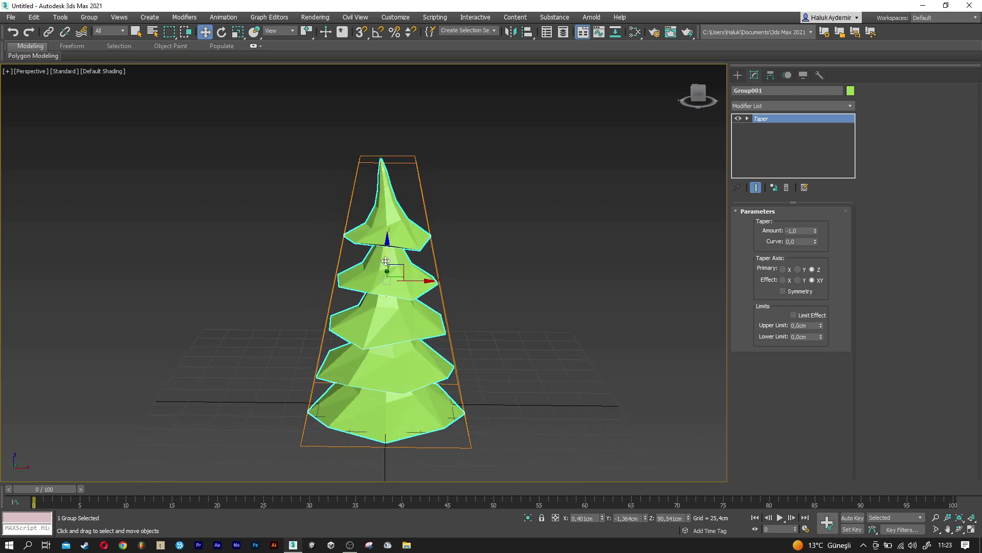
{"action": "left_click_drag", "start_coordinate": [387, 262], "coordinate": [429, 229]}
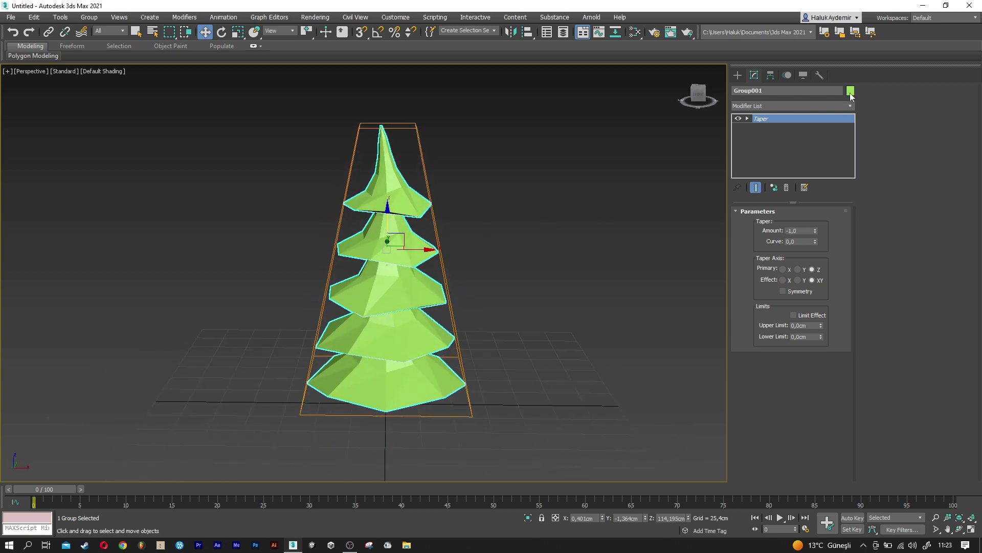
{"action": "left_click", "coordinate": [850, 94]}
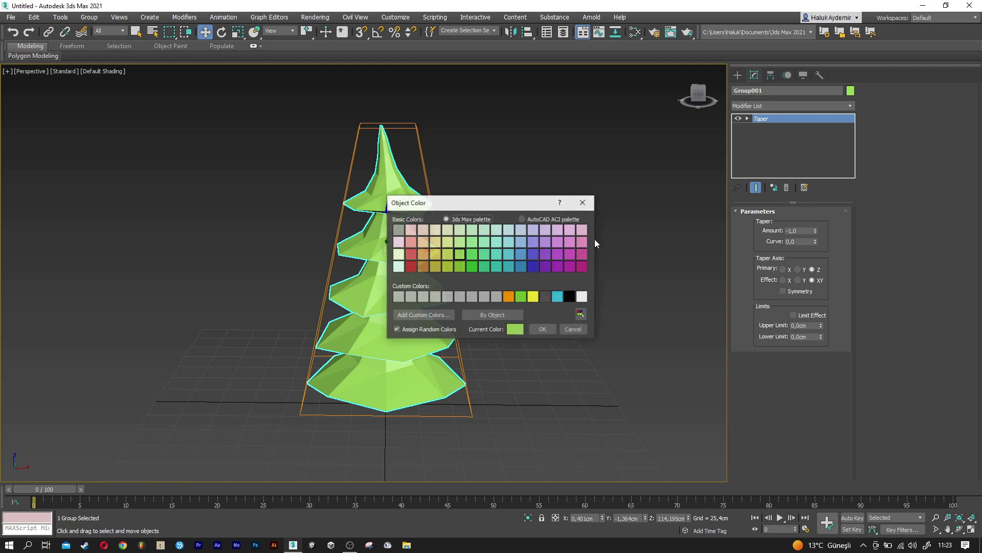
{"action": "left_click", "coordinate": [542, 330]}
{"action": "left_click", "coordinate": [538, 364]}
{"action": "mouse_move", "coordinate": [539, 364]}
{"action": "middle_mouse_down", "text": "alt"}
{"action": "mouse_move", "coordinate": [507, 324]}
{"action": "mouse_move", "coordinate": [544, 352]}
{"action": "mouse_move", "coordinate": [470, 322]}
{"action": "mouse_move", "coordinate": [478, 276]}
{"action": "mouse_move", "coordinate": [518, 329]}
{"action": "mouse_move", "coordinate": [389, 381]}
{"action": "mouse_move", "coordinate": [532, 378]}
{"action": "middle_mouse_up", "text": "alt"}
{"action": "left_click", "coordinate": [700, 91]}
- Create an eight-sided cylinder below the tree with radius 5 cm and height 40 cm
{"action": "left_click", "coordinate": [738, 75]}
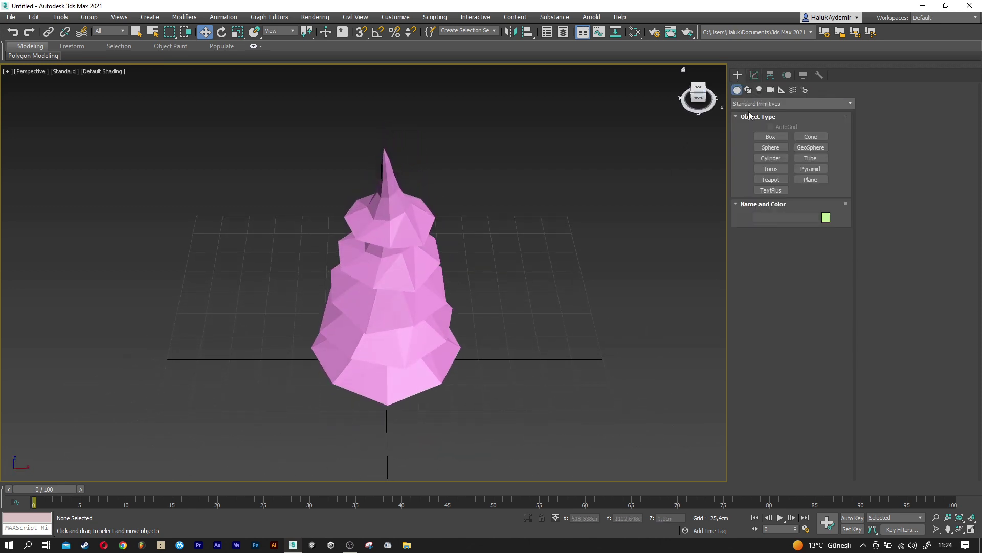
{"action": "left_click", "coordinate": [771, 158]}
{"action": "scroll", "coordinate": [399, 394], "scroll_direction": "up", "scroll_amount": 3}
{"action": "scroll", "coordinate": [386, 346], "scroll_direction": "up", "scroll_amount": 4}
{"action": "left_click_drag", "start_coordinate": [383, 378], "coordinate": [386, 392]}
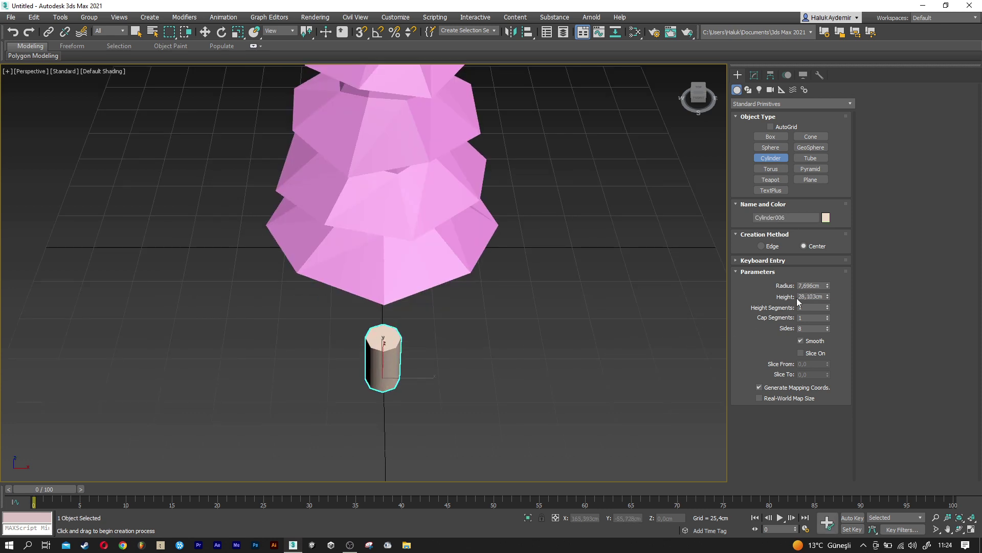
{"action": "type", "text": "5"}
{"action": "key", "text": "Tab"}
{"action": "key", "text": "Tab"}
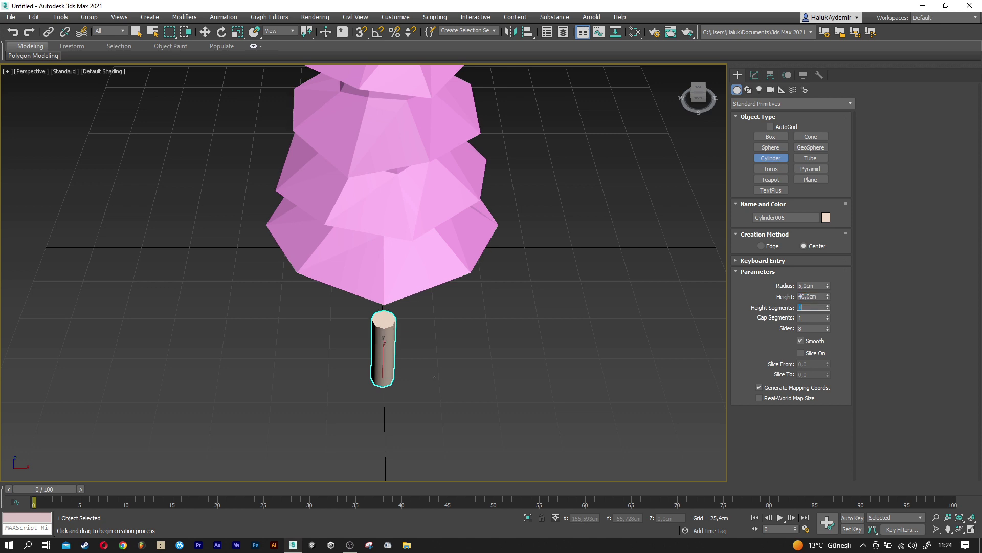
{"action": "middle_click_drag", "start_coordinate": [476, 411], "coordinate": [390, 377], "text": "alt"}
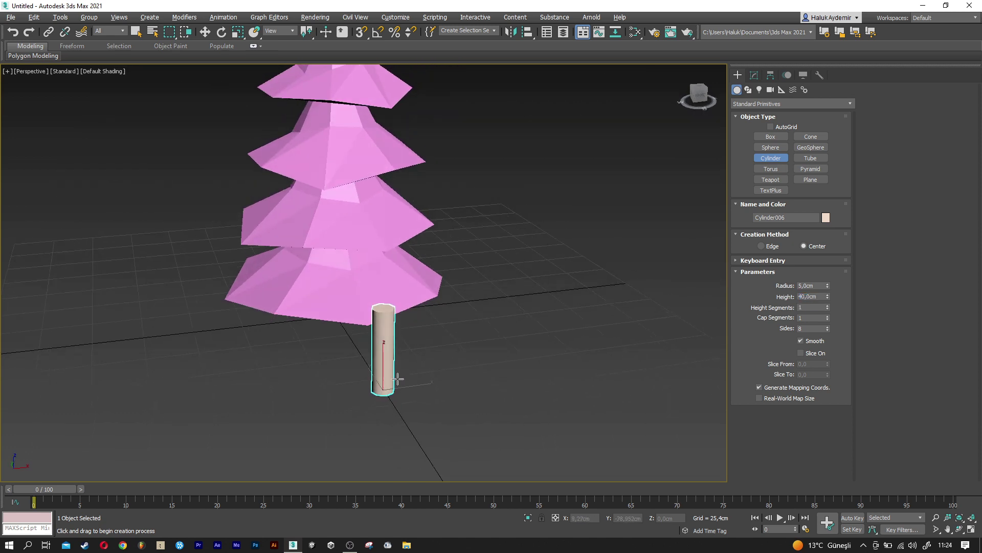
{"action": "scroll", "coordinate": [384, 381], "scroll_direction": "up", "scroll_amount": 3}
{"action": "key", "text": "w"}
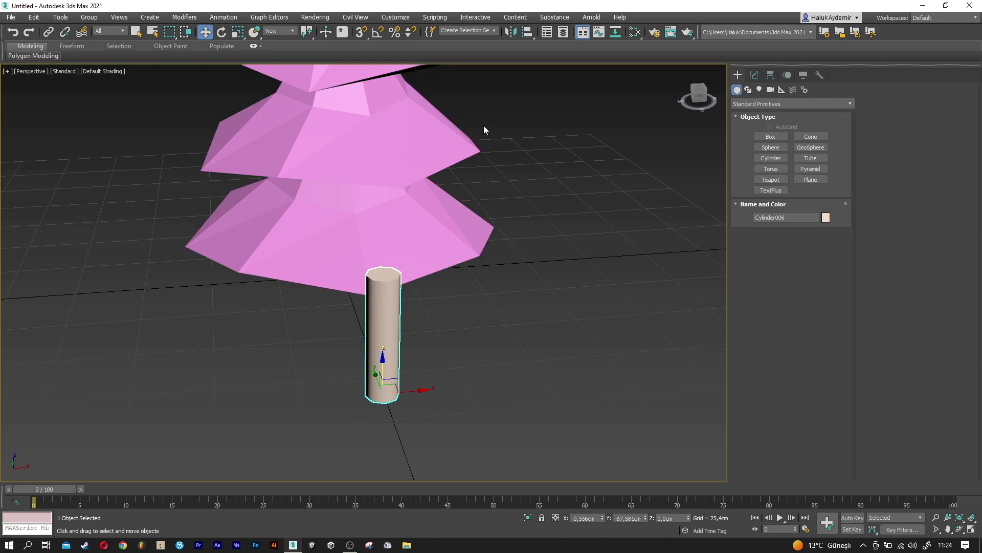
{"action": "left_click", "coordinate": [527, 33]}
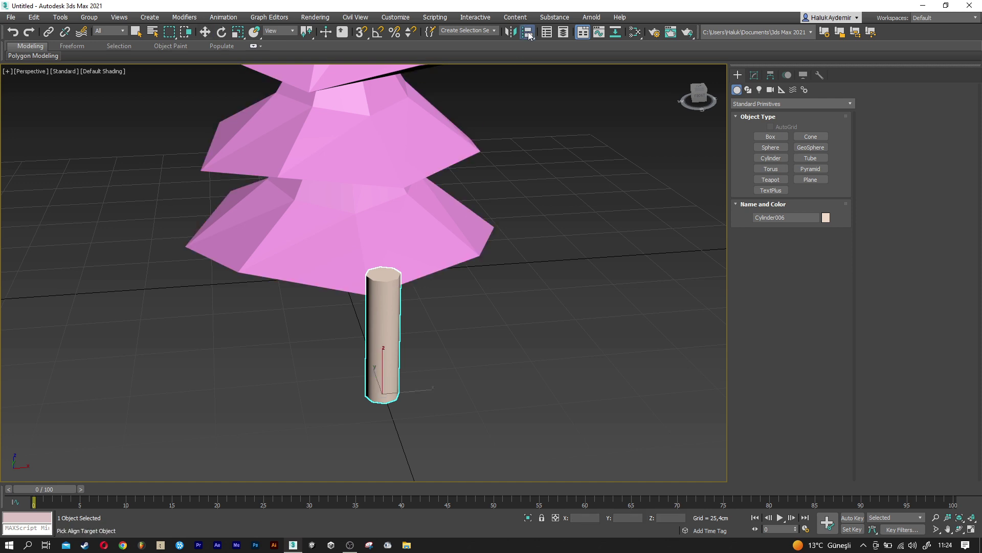
- Align the cylinder's centre to the tree's centre on X and Y only
{"action": "left_click", "coordinate": [401, 223]}
{"action": "left_click", "coordinate": [450, 243]}
{"action": "left_click", "coordinate": [523, 244]}
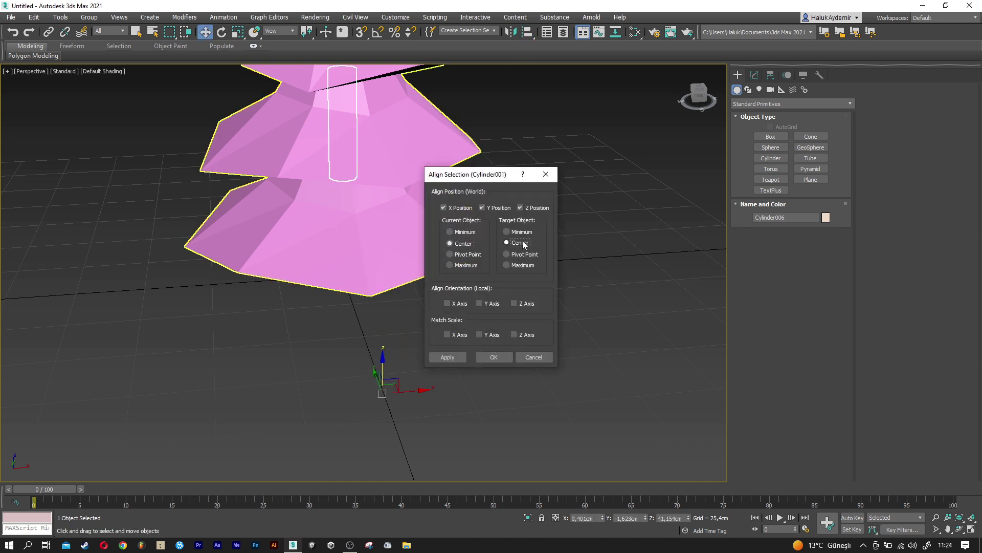
{"action": "left_click", "coordinate": [524, 207]}
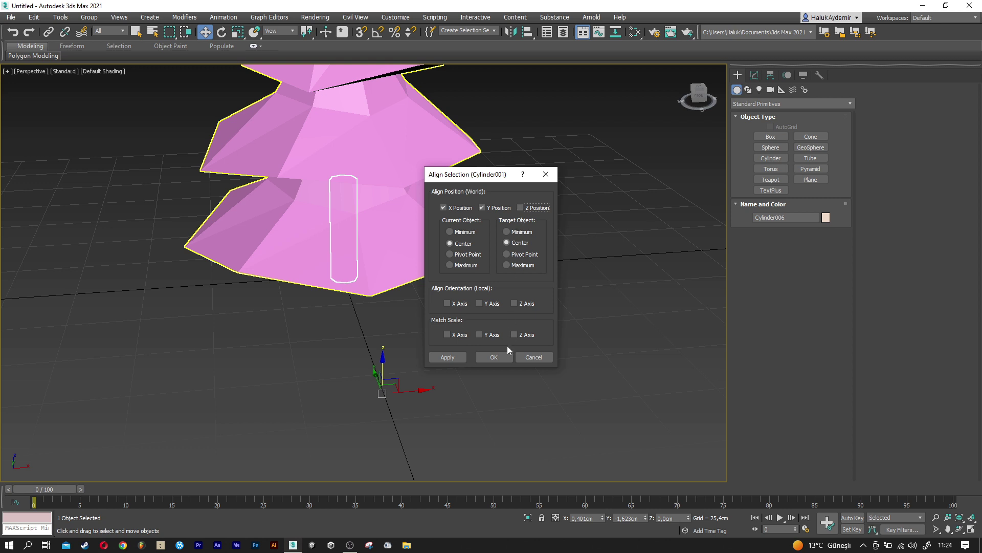
{"action": "left_click", "coordinate": [504, 358]}
- Lower the trunk under the tree, then raise tree and trunk together above the grid
{"action": "middle_click_drag", "start_coordinate": [318, 252], "coordinate": [317, 232], "text": "alt"}
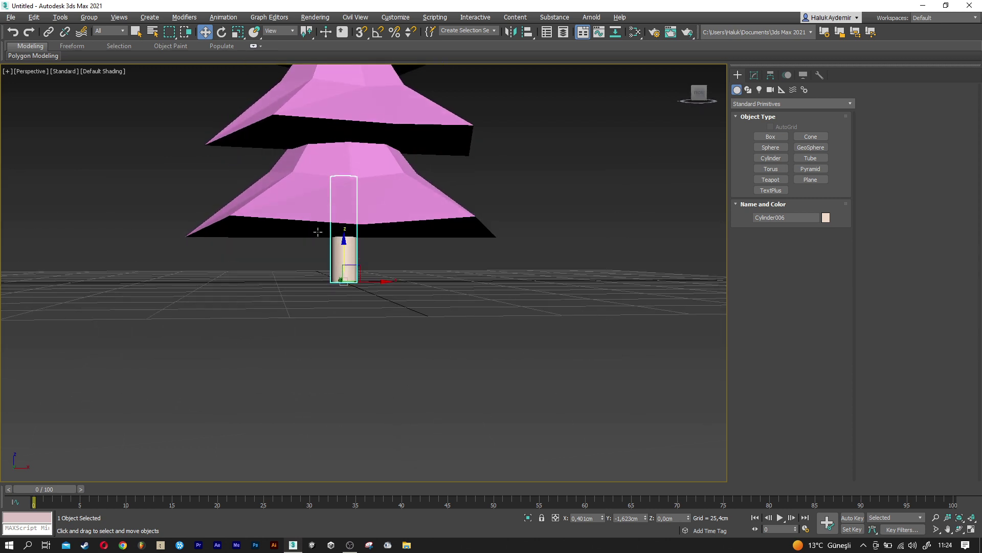
{"action": "left_click_drag", "start_coordinate": [344, 245], "coordinate": [344, 294]}
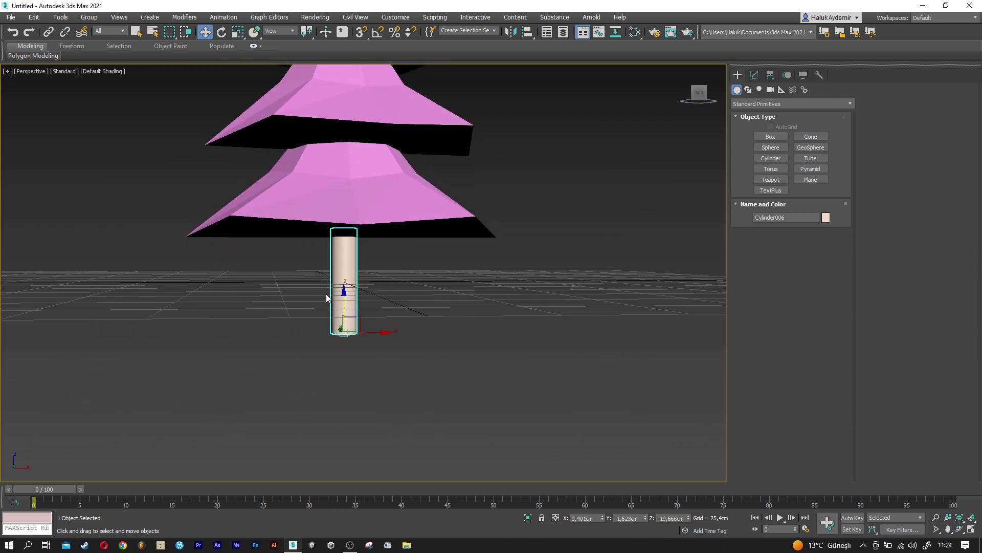
{"action": "scroll", "coordinate": [323, 303], "scroll_direction": "down", "scroll_amount": 3}
{"action": "middle_click_drag", "start_coordinate": [323, 299], "coordinate": [290, 411], "text": "alt"}
{"action": "left_click_drag", "start_coordinate": [284, 415], "coordinate": [379, 149]}
{"action": "left_click_drag", "start_coordinate": [335, 221], "coordinate": [335, 196]}
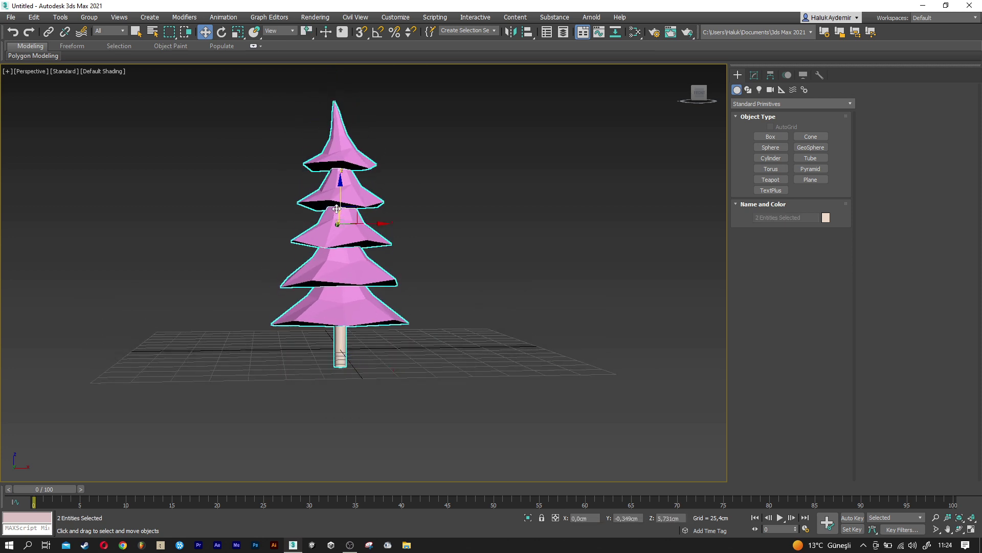
{"action": "left_click", "coordinate": [361, 335]}
{"action": "scroll", "coordinate": [332, 336], "scroll_direction": "up", "scroll_amount": 3}
{"action": "scroll", "coordinate": [338, 336], "scroll_direction": "up", "scroll_amount": 4}
{"action": "scroll", "coordinate": [338, 336], "scroll_direction": "up", "scroll_amount": 2}
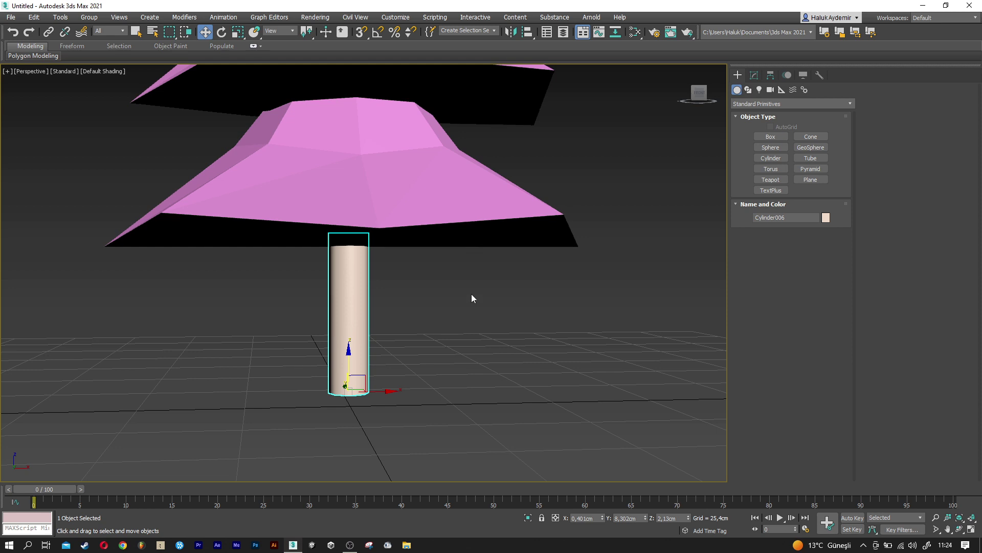
- Add an Edit Poly modifier to the trunk
{"action": "left_click", "coordinate": [754, 75]}
{"action": "left_click", "coordinate": [762, 106]}
{"action": "key", "text": "e"}
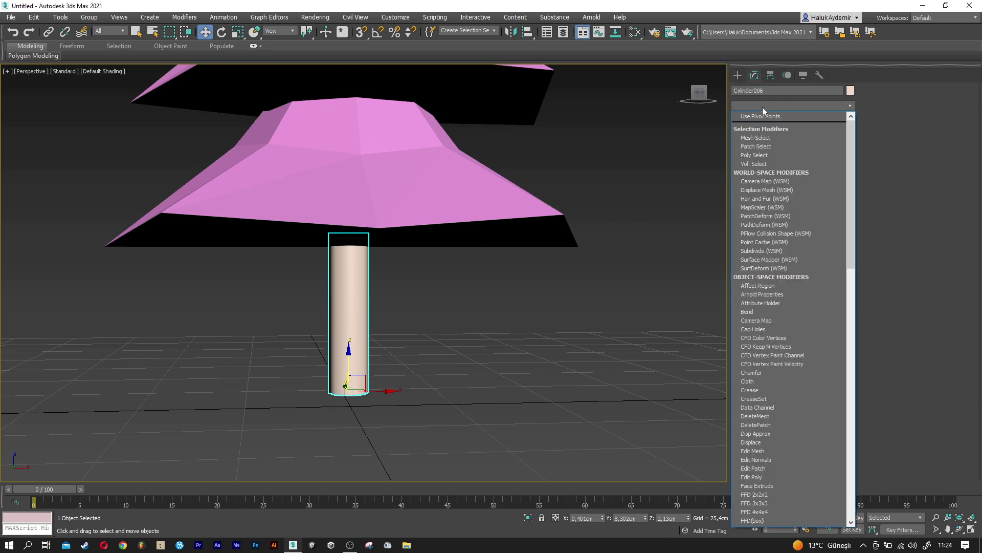
{"action": "left_click", "coordinate": [762, 143]}
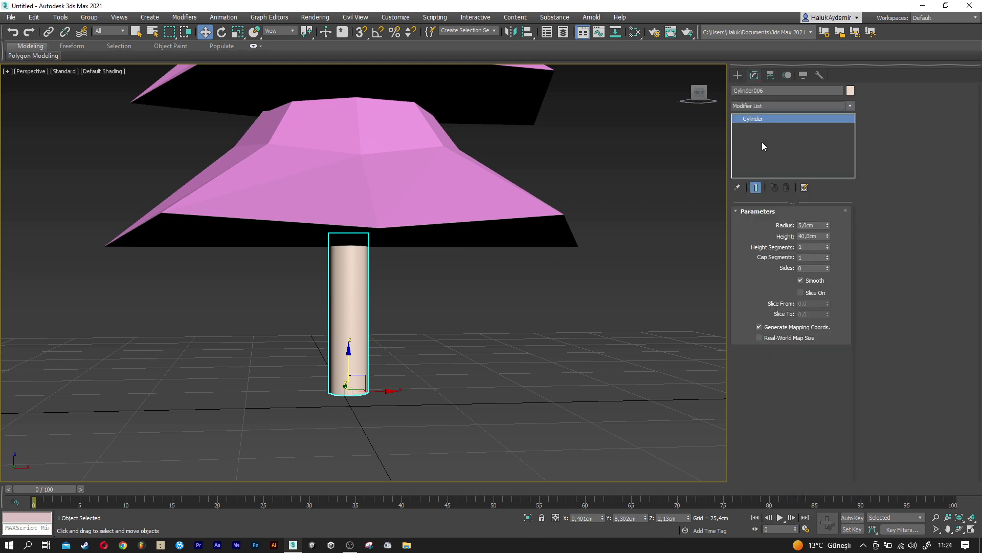
- Connect the trunk's vertical edges with 3 segments to add three edge loops
{"action": "left_click", "coordinate": [778, 291]}
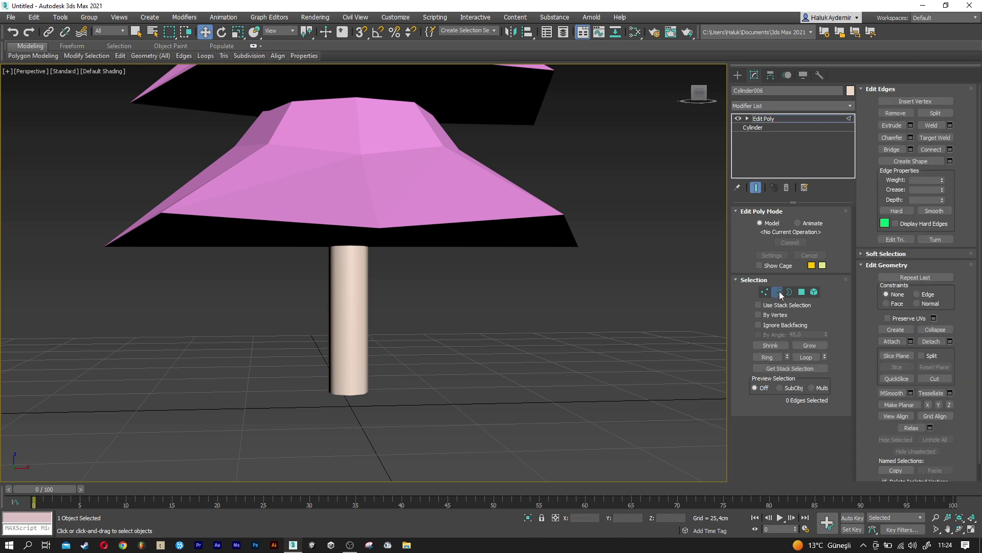
{"action": "left_click_drag", "start_coordinate": [285, 306], "coordinate": [278, 301]}
{"action": "key", "text": "F4"}
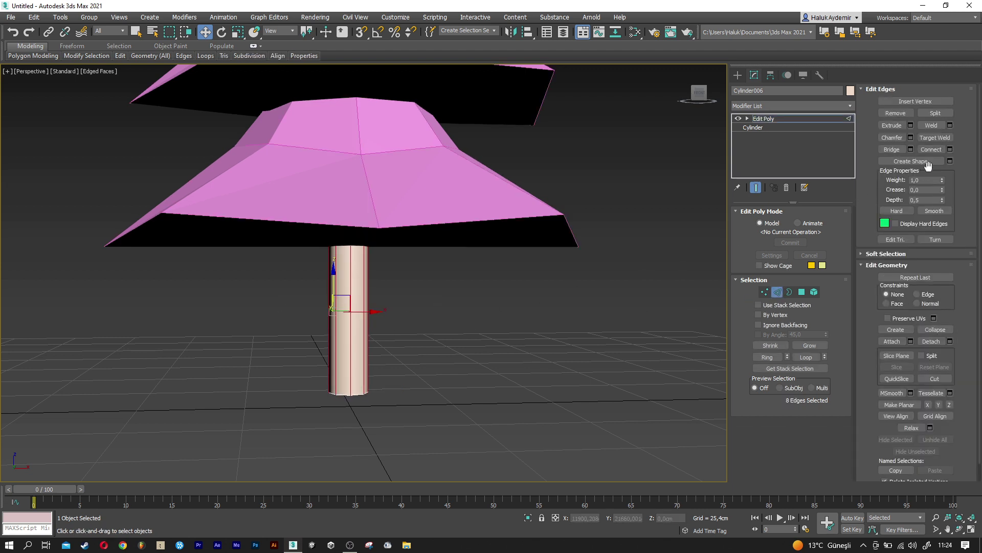
{"action": "left_click", "coordinate": [950, 149]}
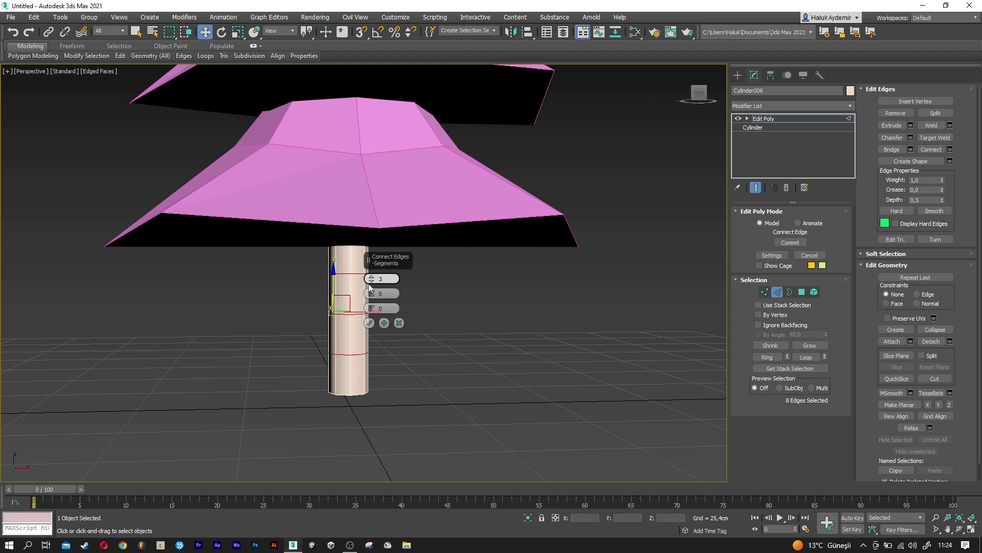
{"action": "left_click", "coordinate": [369, 323]}
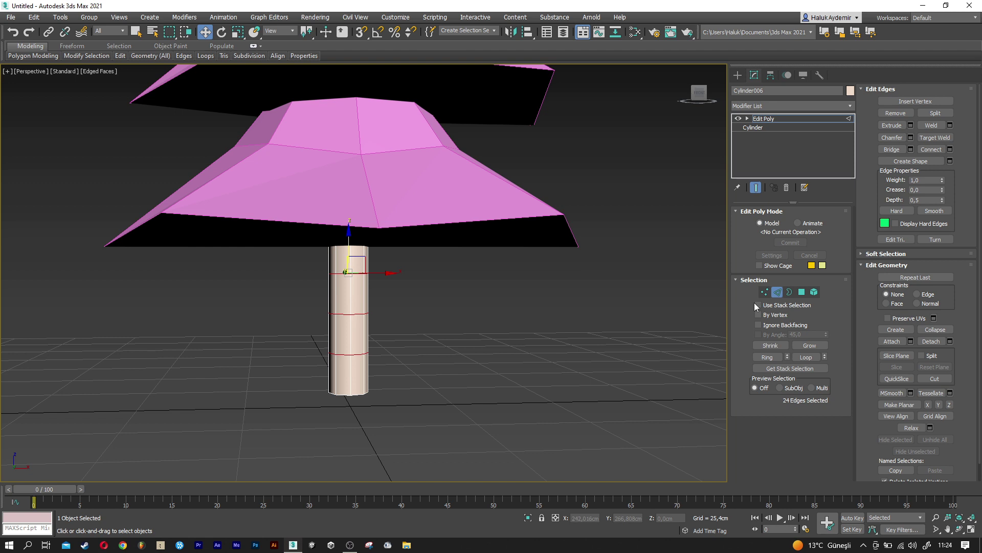
{"action": "left_click", "coordinate": [766, 293]}
- Scale the vertex rings: widen the bottom two rings and pinch the top and middle inward
{"action": "scroll", "coordinate": [413, 428], "scroll_direction": "up", "scroll_amount": 3}
{"action": "left_click_drag", "start_coordinate": [289, 356], "coordinate": [289, 355]}
{"action": "key", "text": "r"}
{"action": "left_click_drag", "start_coordinate": [341, 378], "coordinate": [362, 328]}
{"action": "left_click_drag", "start_coordinate": [302, 310], "coordinate": [351, 303]}
{"action": "left_click_drag", "start_coordinate": [292, 190], "coordinate": [346, 209]}
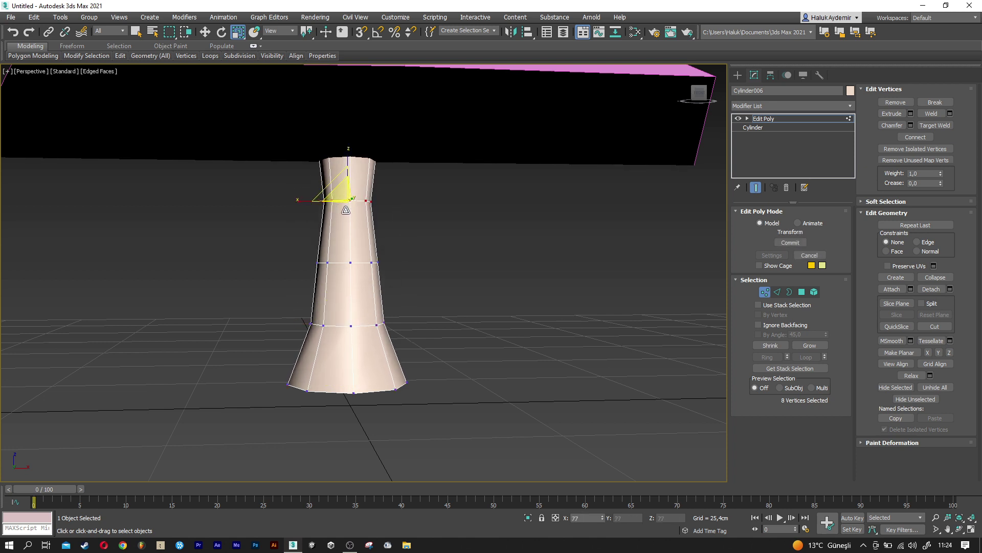
{"action": "mouse_move", "coordinate": [408, 291]}
{"action": "left_mouse_down"}
{"action": "mouse_move", "coordinate": [303, 251]}
{"action": "mouse_move", "coordinate": [340, 264]}
{"action": "left_mouse_up"}
- Orbit around the reshaped trunk to inspect it and return to object level
{"action": "scroll", "coordinate": [341, 264], "scroll_direction": "down", "scroll_amount": 3}
{"action": "mouse_move", "coordinate": [341, 264]}
{"action": "middle_mouse_down", "text": "alt"}
{"action": "mouse_move", "coordinate": [315, 306]}
{"action": "mouse_move", "coordinate": [307, 286]}
{"action": "middle_mouse_up", "text": "alt"}
{"action": "scroll", "coordinate": [307, 286], "scroll_direction": "down", "scroll_amount": 3}
{"action": "scroll", "coordinate": [348, 307], "scroll_direction": "up", "scroll_amount": 4}
{"action": "scroll", "coordinate": [367, 319], "scroll_direction": "up", "scroll_amount": 2}
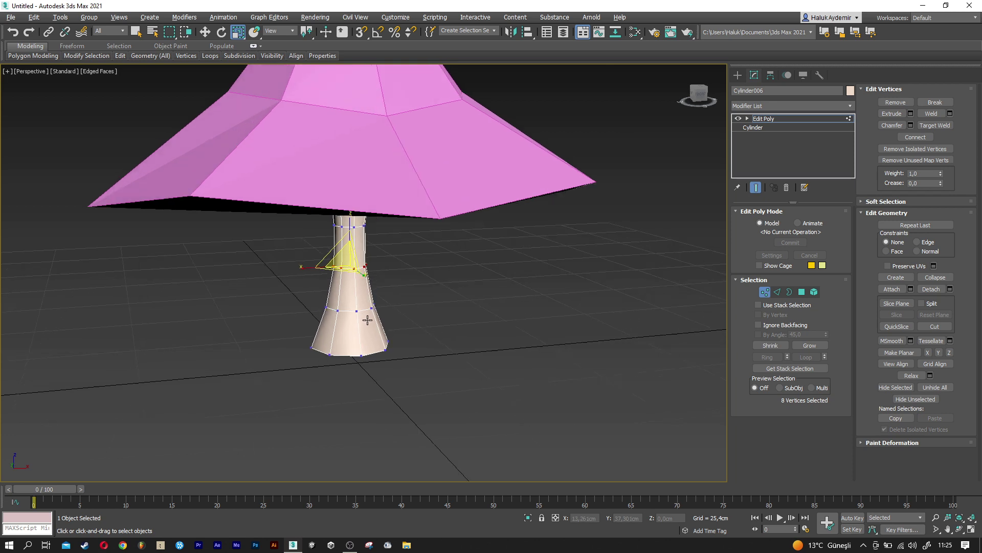
{"action": "middle_click_drag", "start_coordinate": [367, 320], "coordinate": [496, 341], "text": "alt"}
{"action": "left_click", "coordinate": [765, 291]}
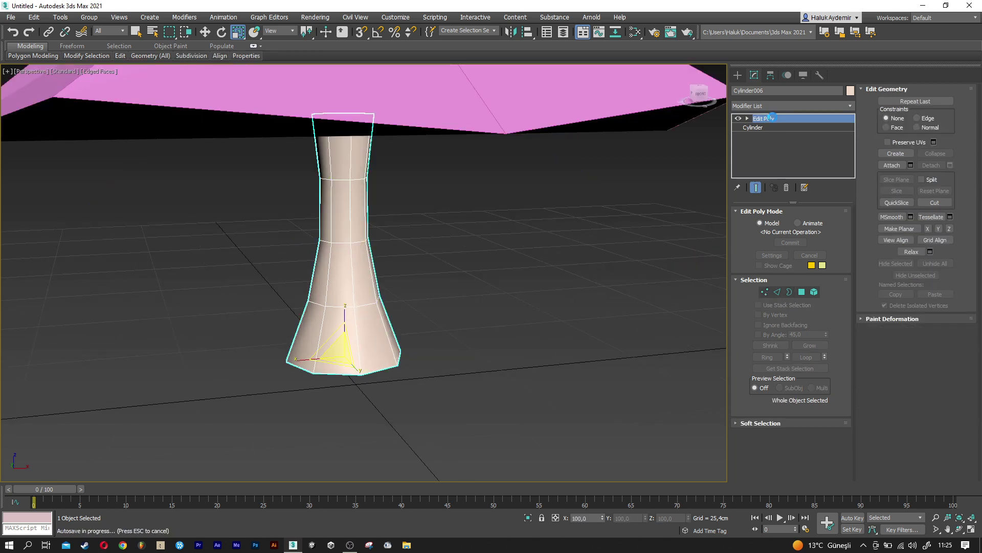
{"action": "left_click", "coordinate": [769, 108]}
- Add a Smooth modifier on top of the trunk's Edit Poly
{"action": "key", "text": "s"}
{"action": "key", "text": "h"}
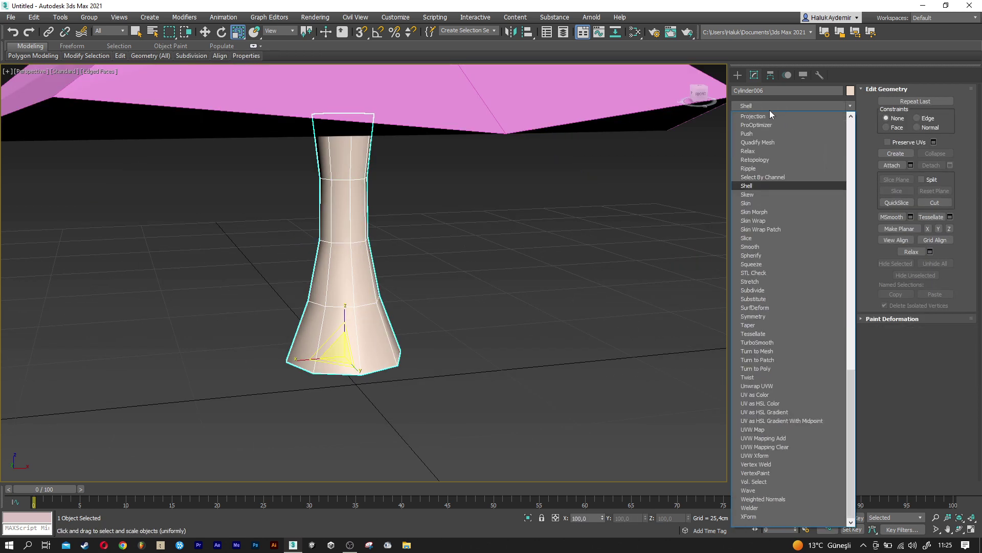
{"action": "left_click", "coordinate": [768, 248]}
{"action": "mouse_move", "coordinate": [708, 270]}
{"action": "middle_mouse_down", "text": "alt"}
{"action": "mouse_move", "coordinate": [405, 404]}
{"action": "mouse_move", "coordinate": [370, 386]}
{"action": "mouse_move", "coordinate": [431, 349]}
{"action": "middle_mouse_up", "text": "alt"}
{"action": "left_click", "coordinate": [404, 406]}
{"action": "key", "text": "w"}
{"action": "left_click", "coordinate": [361, 357]}
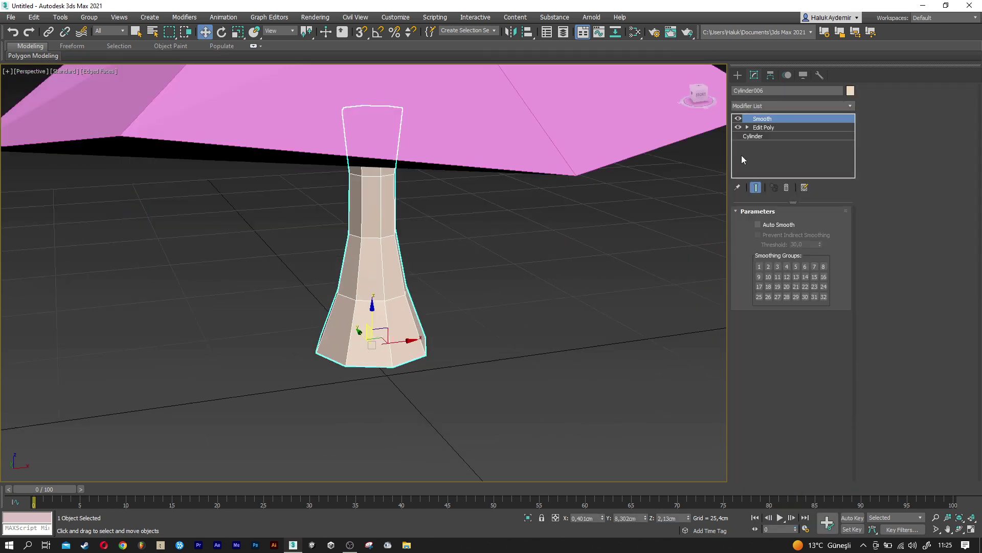
- Return to the Edit Poly level and select edges at the trunk's lower left and right
{"action": "left_click", "coordinate": [765, 131]}
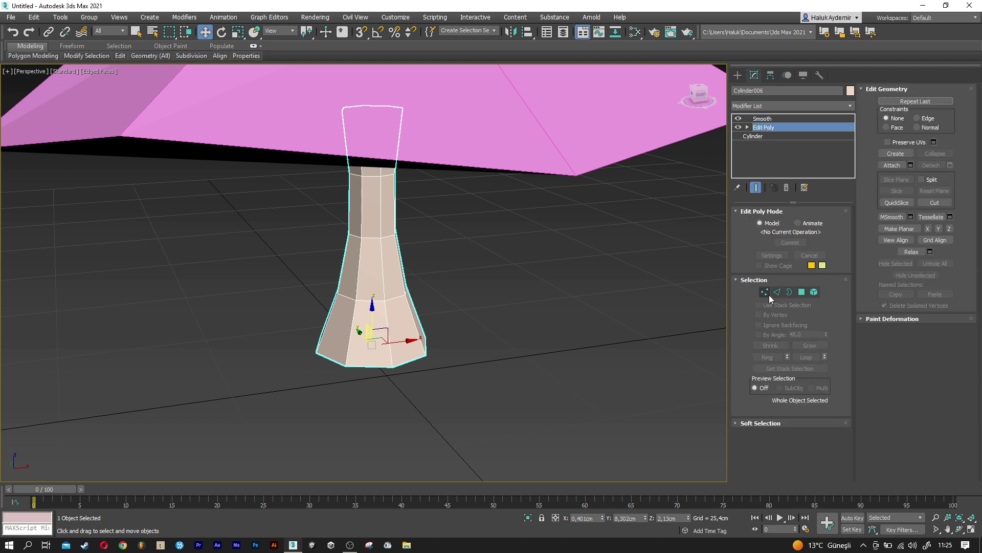
{"action": "left_click", "coordinate": [777, 293]}
{"action": "left_click", "coordinate": [337, 363]}
{"action": "mouse_move", "coordinate": [337, 363]}
{"action": "middle_mouse_down", "text": "alt"}
{"action": "mouse_move", "coordinate": [330, 372]}
{"action": "mouse_move", "coordinate": [399, 375]}
{"action": "middle_mouse_up", "text": "alt"}
{"action": "left_click", "coordinate": [460, 375]}
{"action": "middle_click_drag", "start_coordinate": [460, 375], "coordinate": [485, 384], "text": "alt"}
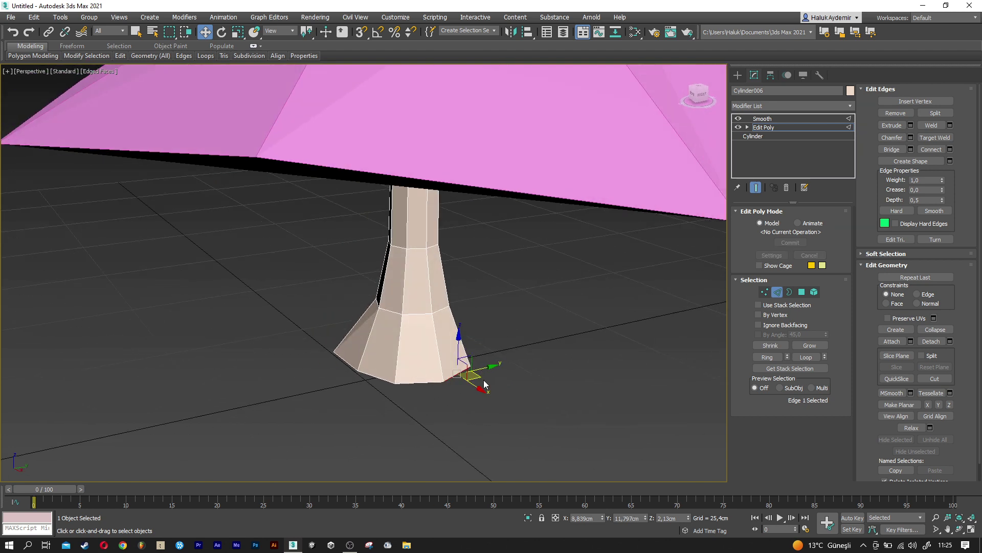
{"action": "key", "text": "1"}
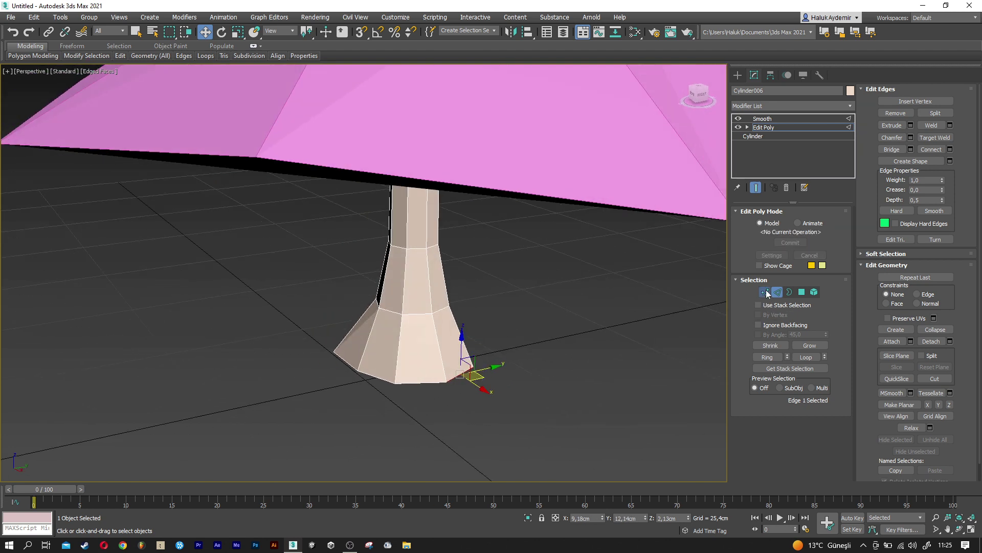
- Select the trunk's base vertices and pull the left base vertex outward along X
{"action": "left_click", "coordinate": [393, 382]}
{"action": "mouse_move", "coordinate": [393, 382]}
{"action": "middle_mouse_down", "text": "alt"}
{"action": "mouse_move", "coordinate": [473, 346]}
{"action": "mouse_move", "coordinate": [382, 413]}
{"action": "middle_mouse_up", "text": "alt"}
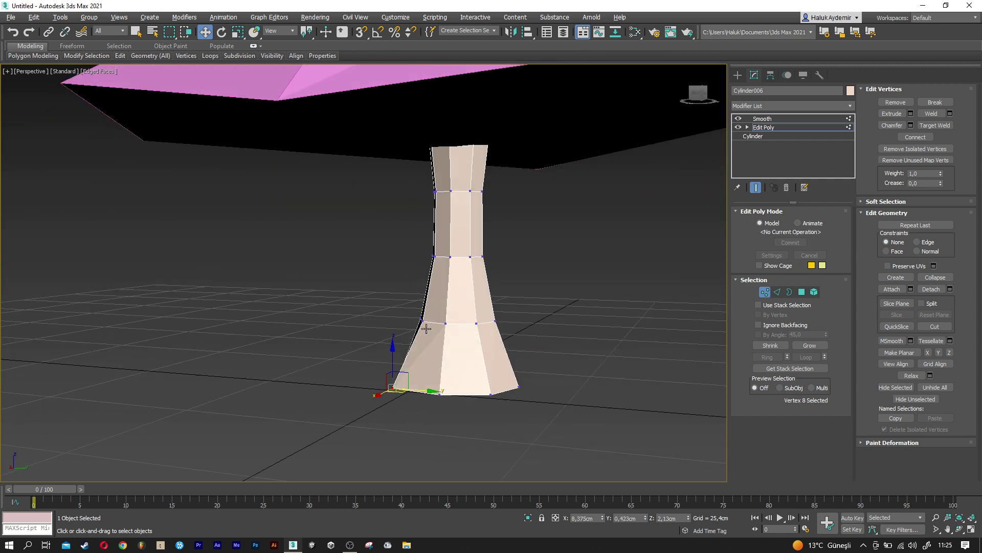
{"action": "left_click", "coordinate": [382, 412]}
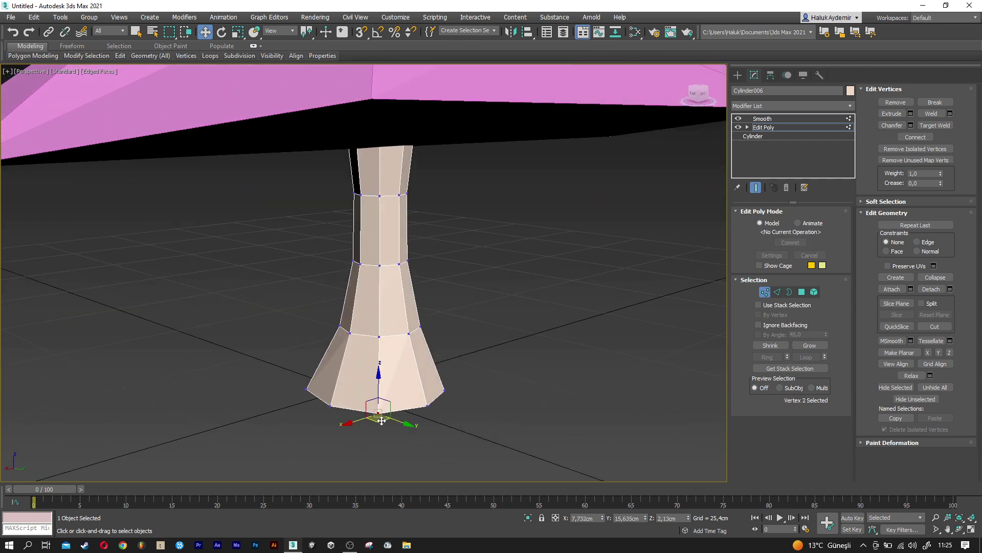
{"action": "mouse_move", "coordinate": [465, 417]}
{"action": "middle_mouse_down", "text": "alt"}
{"action": "mouse_move", "coordinate": [515, 303]}
{"action": "mouse_move", "coordinate": [422, 380]}
{"action": "middle_mouse_up", "text": "alt"}
{"action": "left_click", "coordinate": [476, 411]}
{"action": "left_click", "coordinate": [422, 380]}
{"action": "scroll", "coordinate": [422, 380], "scroll_direction": "up", "scroll_amount": 2}
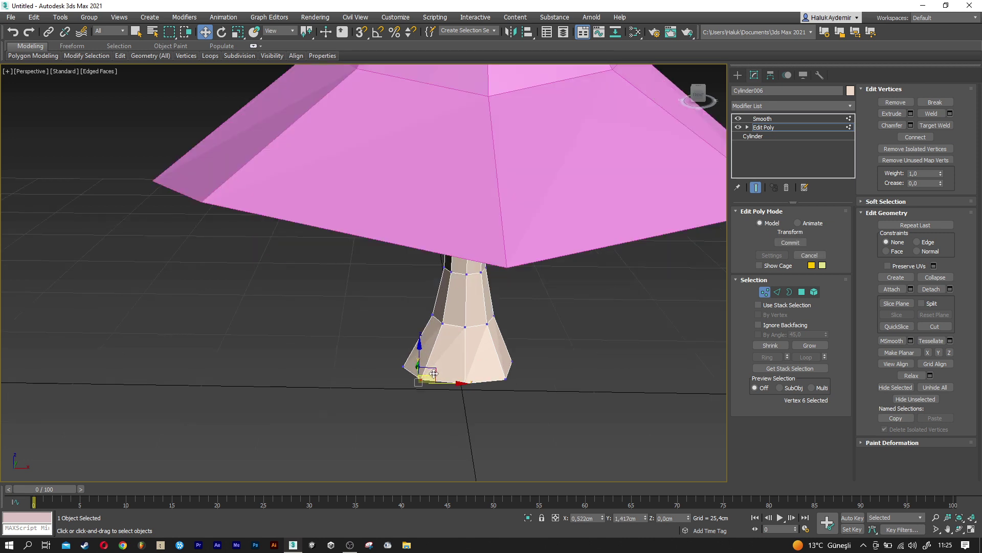
{"action": "left_click", "coordinate": [404, 366]}
{"action": "left_click_drag", "start_coordinate": [425, 369], "coordinate": [428, 369]}
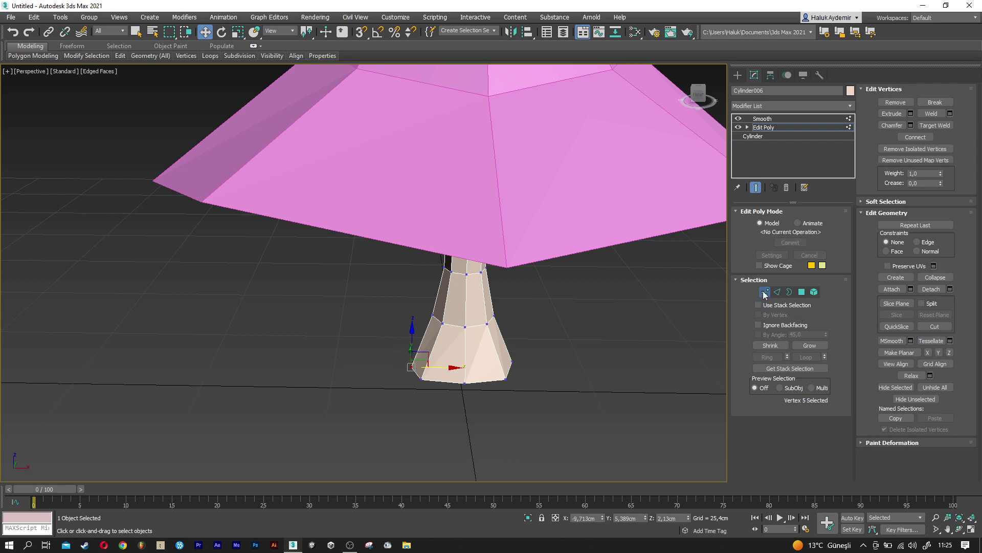
{"action": "left_click", "coordinate": [421, 390]}
{"action": "scroll", "coordinate": [401, 405], "scroll_direction": "down", "scroll_amount": 5}
{"action": "left_click", "coordinate": [392, 383]}
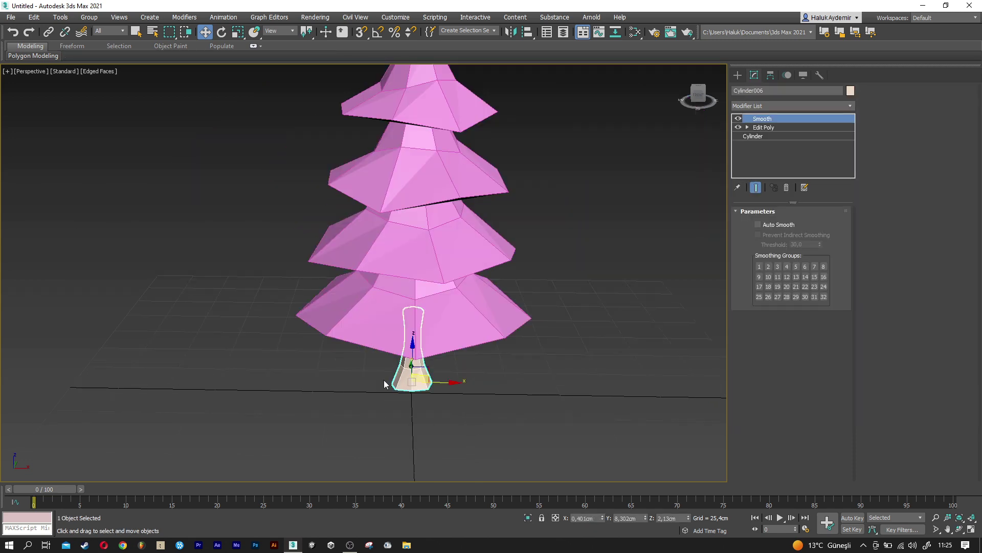
- Recolour the trunk peach-tan and choose the Box primitive for creation
{"action": "middle_click_drag", "start_coordinate": [392, 384], "coordinate": [452, 425], "text": "alt"}
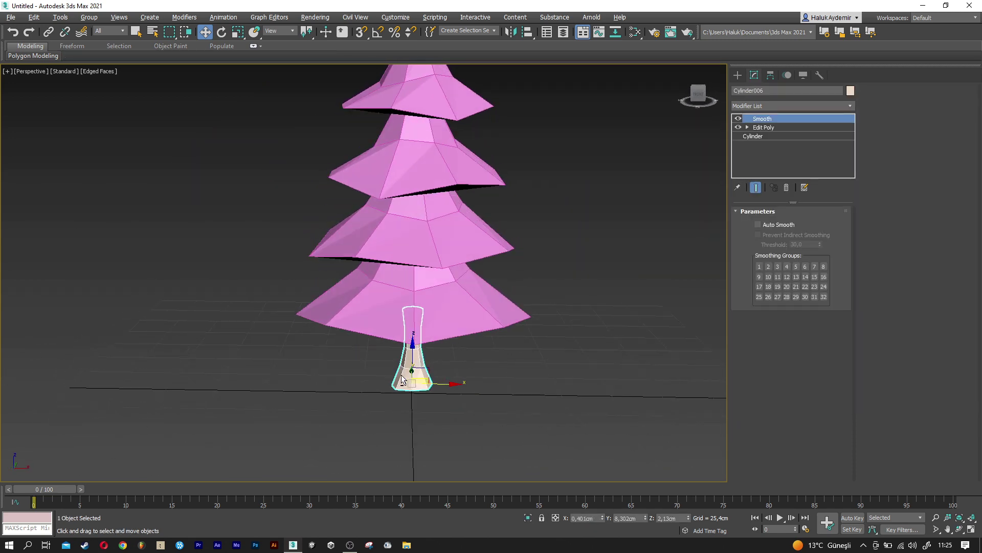
{"action": "left_click", "coordinate": [452, 426]}
{"action": "middle_click_drag", "start_coordinate": [441, 428], "coordinate": [418, 431], "text": "alt"}
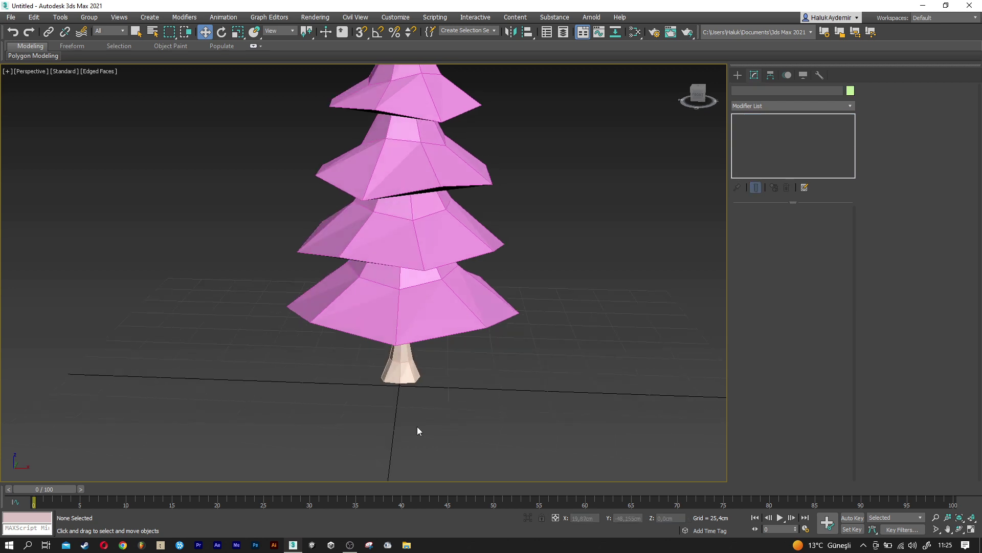
{"action": "left_click", "coordinate": [401, 378]}
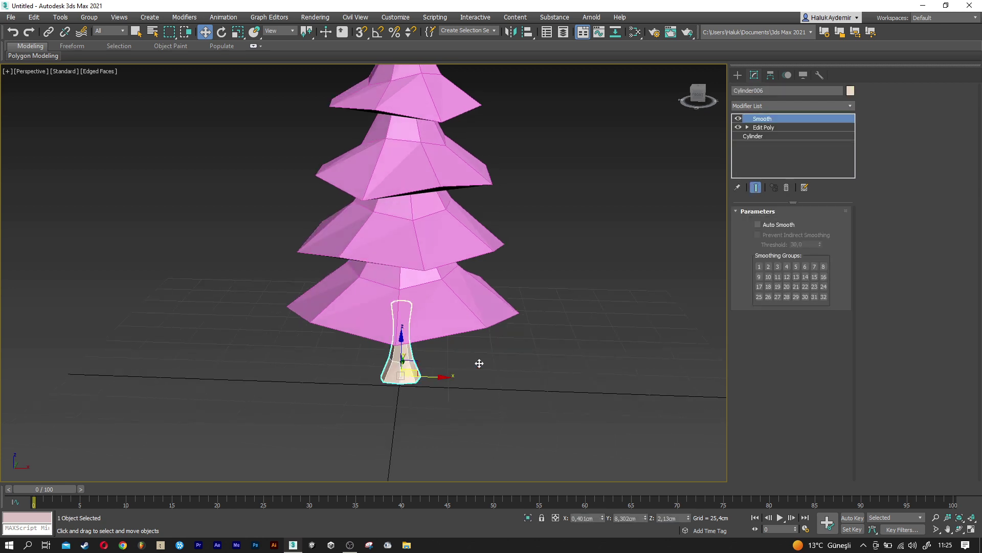
{"action": "left_click", "coordinate": [850, 92]}
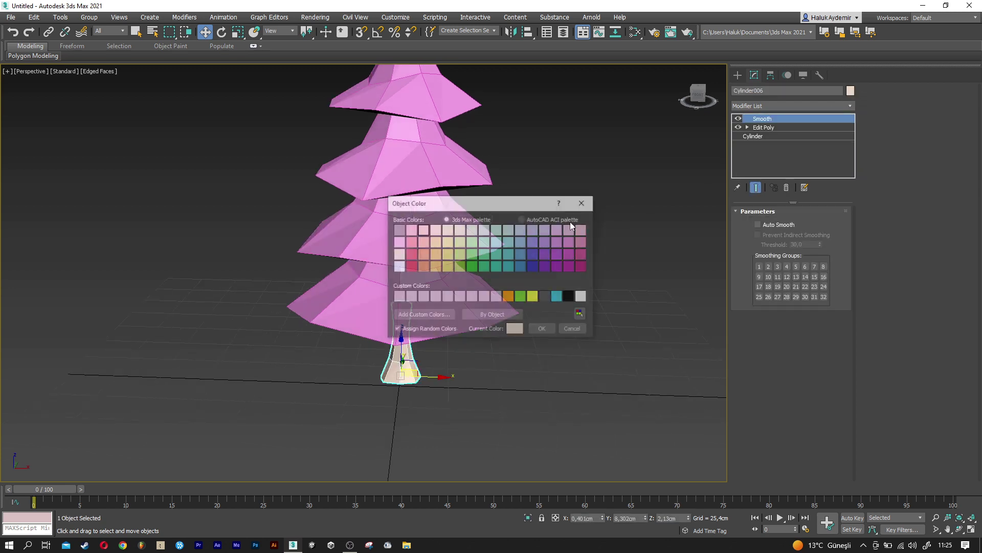
{"action": "left_click", "coordinate": [543, 330]}
{"action": "left_click", "coordinate": [535, 362]}
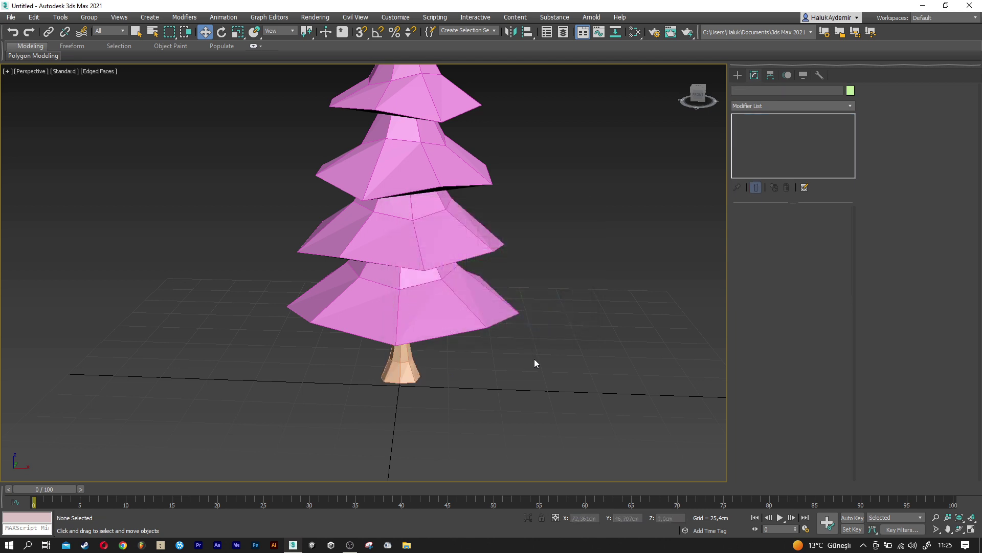
{"action": "left_click", "coordinate": [737, 75]}
{"action": "left_click", "coordinate": [771, 136]}
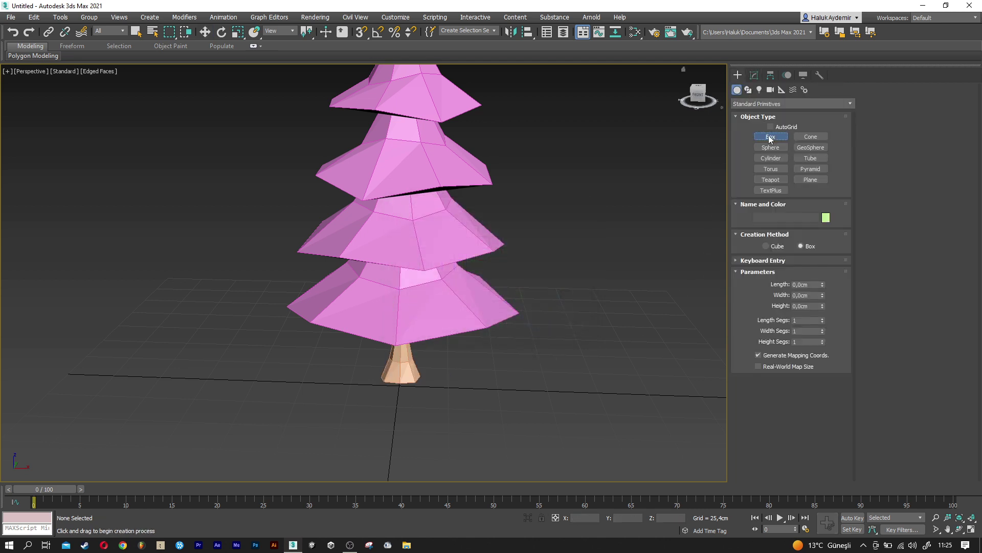
- Draw a small box beside the trunk base
{"action": "scroll", "coordinate": [405, 373], "scroll_direction": "up", "scroll_amount": 1}
{"action": "scroll", "coordinate": [405, 375], "scroll_direction": "up", "scroll_amount": 3}
{"action": "scroll", "coordinate": [403, 375], "scroll_direction": "up", "scroll_amount": 2}
{"action": "left_click_drag", "start_coordinate": [404, 375], "coordinate": [413, 389]}
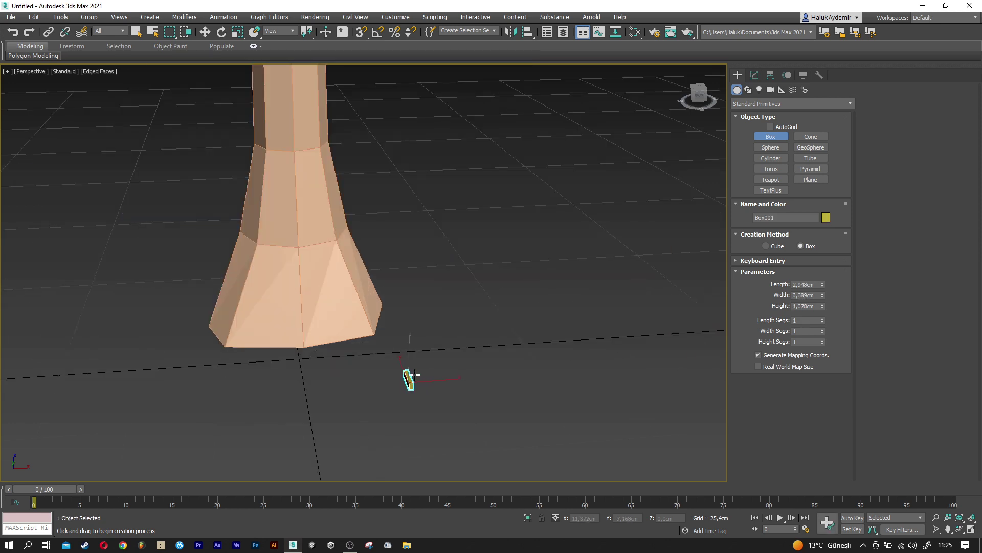
{"action": "scroll", "coordinate": [429, 301], "scroll_direction": "down", "scroll_amount": 3}
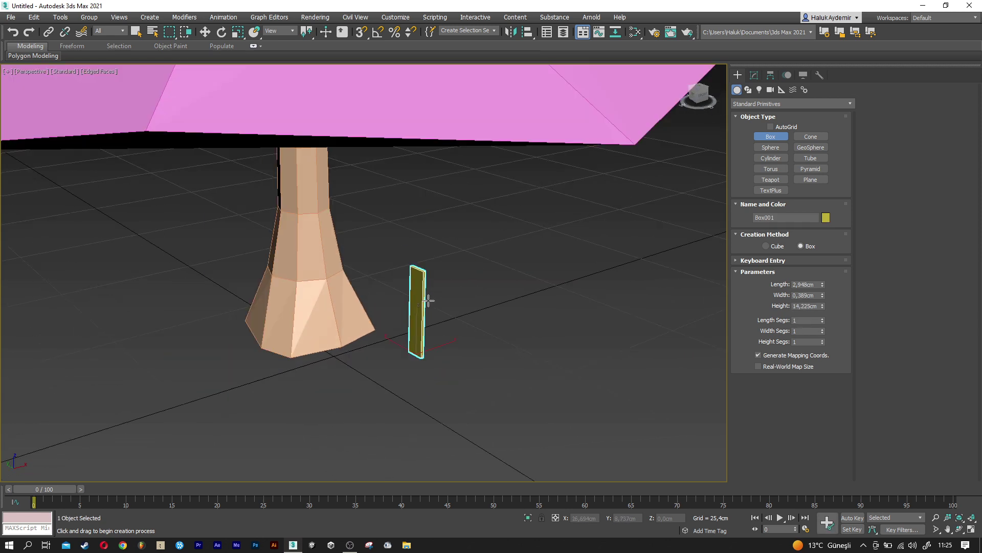
{"action": "scroll", "coordinate": [424, 317], "scroll_direction": "down", "scroll_amount": 2}
{"action": "scroll", "coordinate": [419, 348], "scroll_direction": "up", "scroll_amount": 4}
{"action": "scroll", "coordinate": [413, 336], "scroll_direction": "up", "scroll_amount": 2}
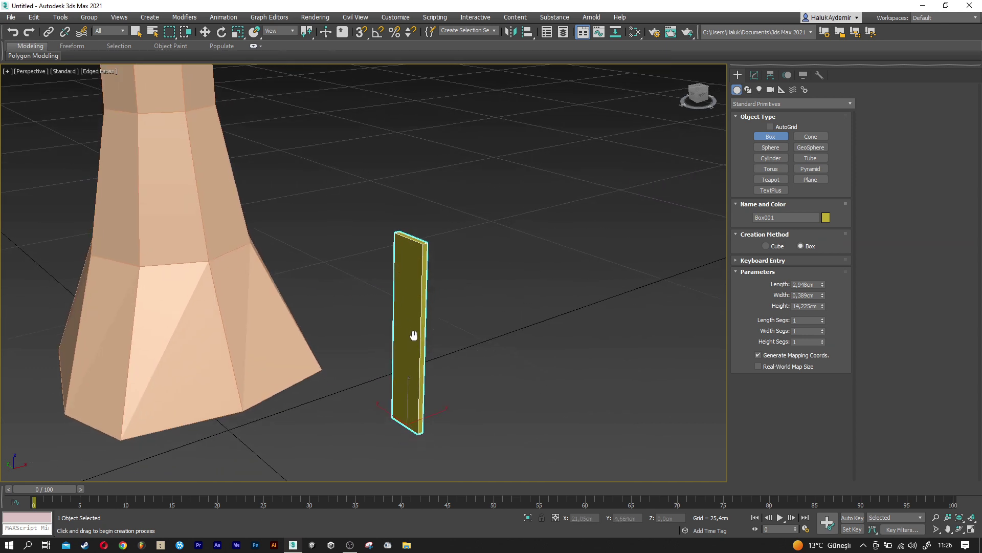
- Set the box to length 2,5 cm, width 0,25 cm and height 17,5 cm
{"action": "type", "text": "2,5"}
{"action": "key", "text": "Tab"}
{"action": "type", "text": "5"}
{"action": "key", "text": "Tab"}
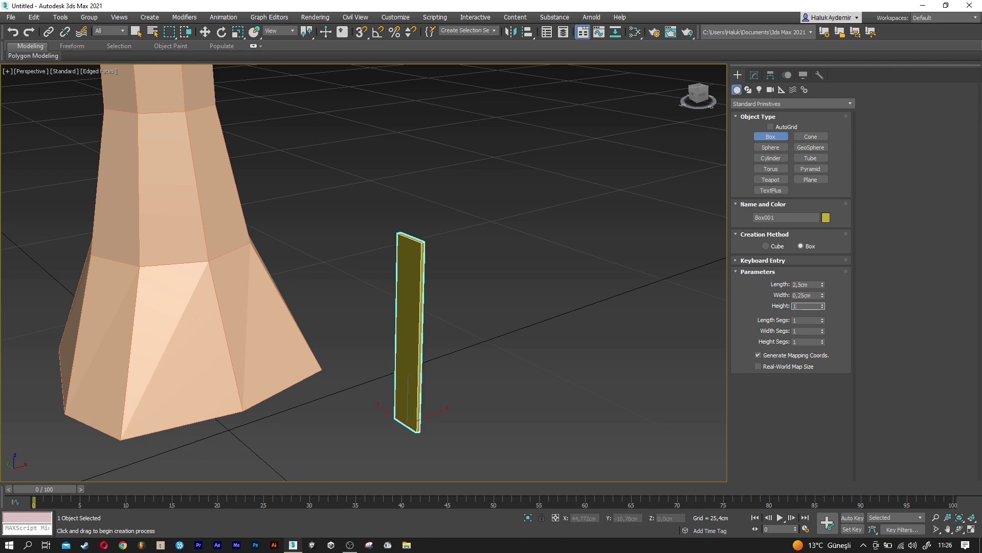
{"action": "type", "text": "7,5"}
{"action": "key", "text": "Return"}
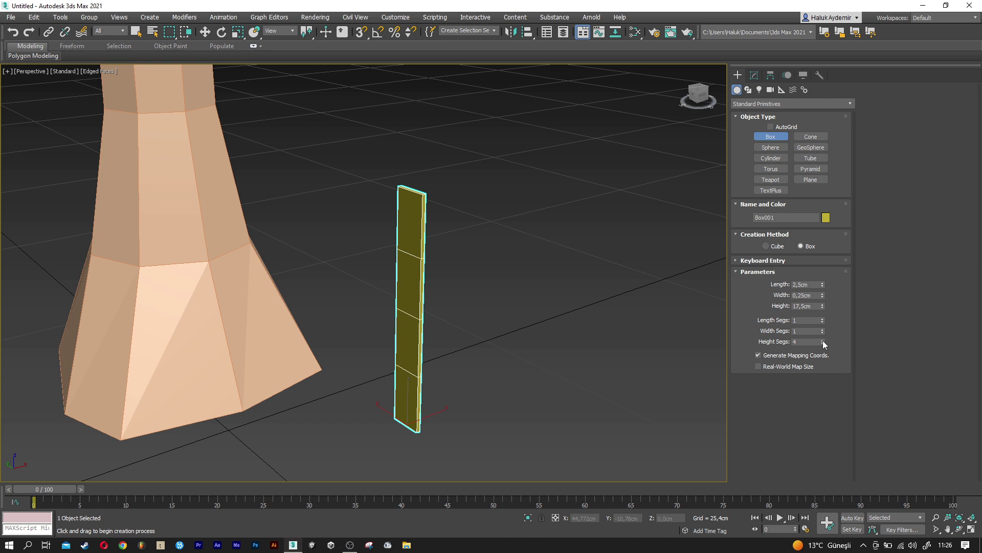
{"action": "left_click", "coordinate": [754, 75]}
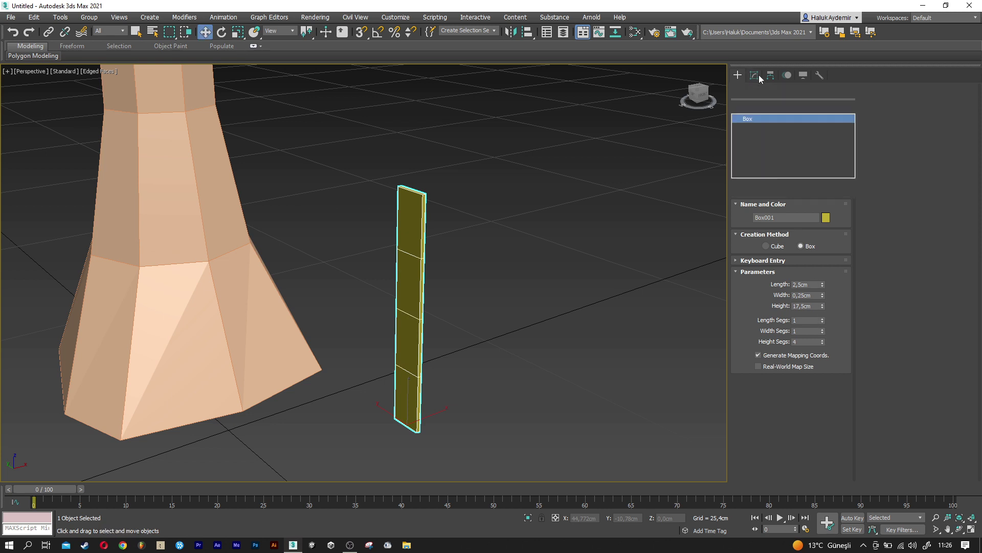
- Add Edit Poly to the box and connect its top edges with a new middle edge
{"action": "left_click", "coordinate": [760, 104]}
{"action": "key", "text": "e"}
{"action": "left_click", "coordinate": [760, 142]}
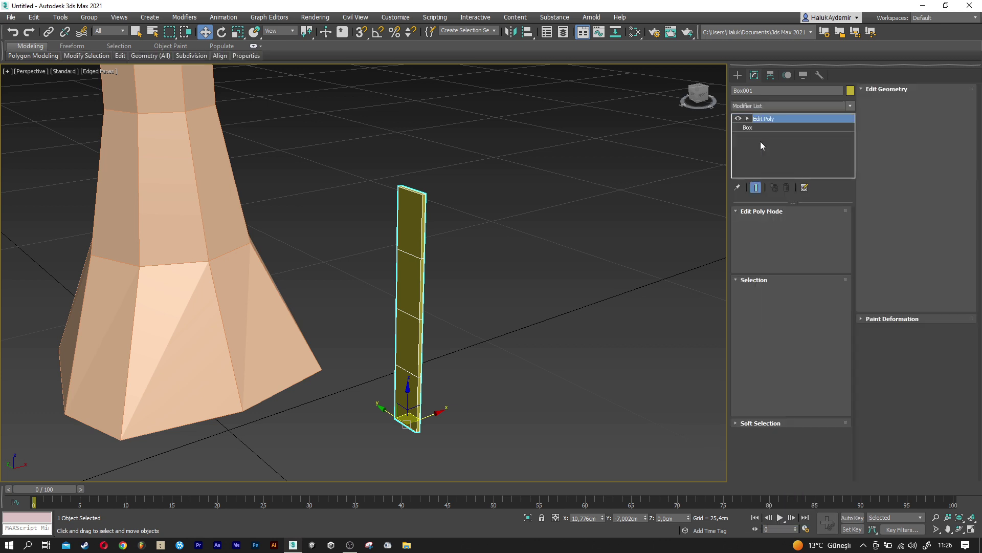
{"action": "left_click", "coordinate": [777, 292]}
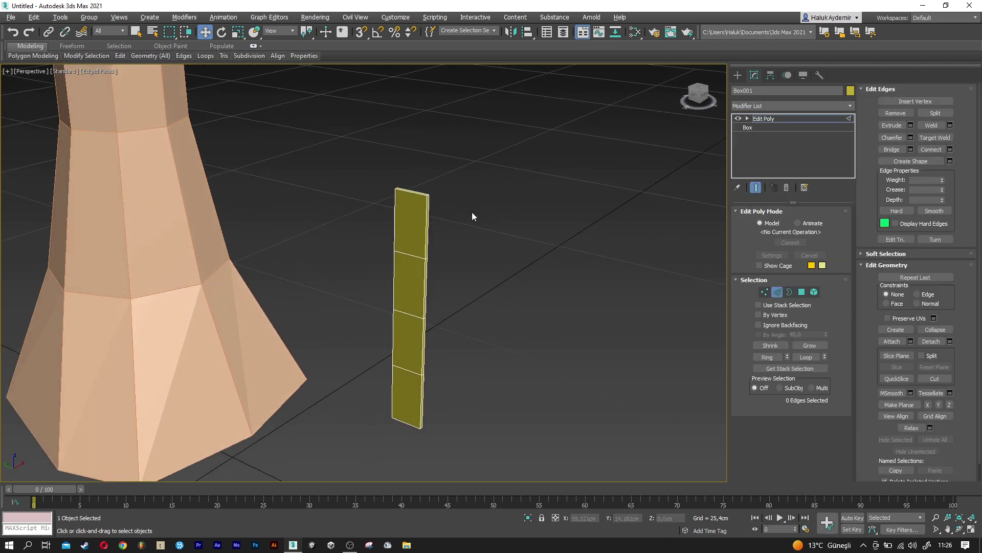
{"action": "scroll", "coordinate": [413, 190], "scroll_direction": "up", "scroll_amount": 5}
{"action": "left_click", "coordinate": [418, 205]}
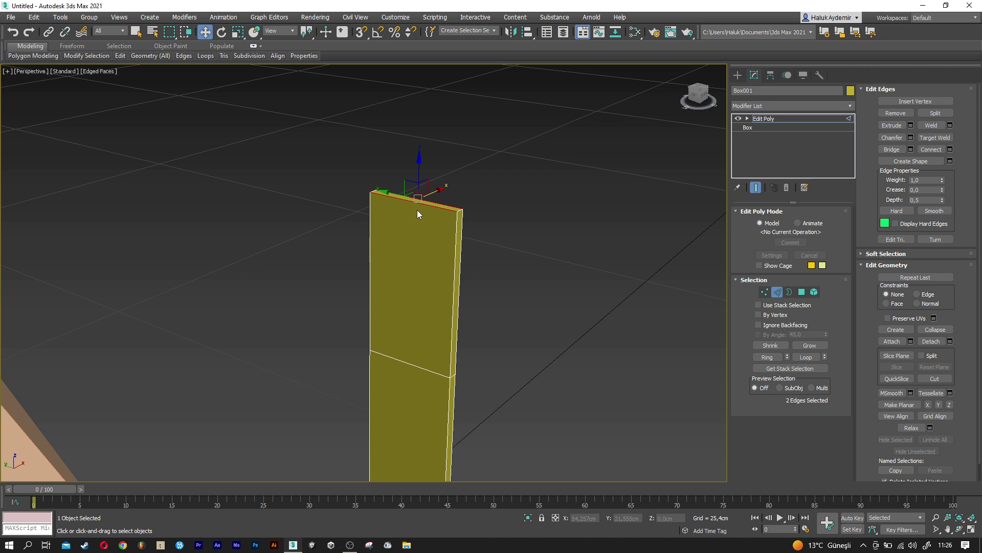
{"action": "scroll", "coordinate": [418, 210], "scroll_direction": "up", "scroll_amount": 2}
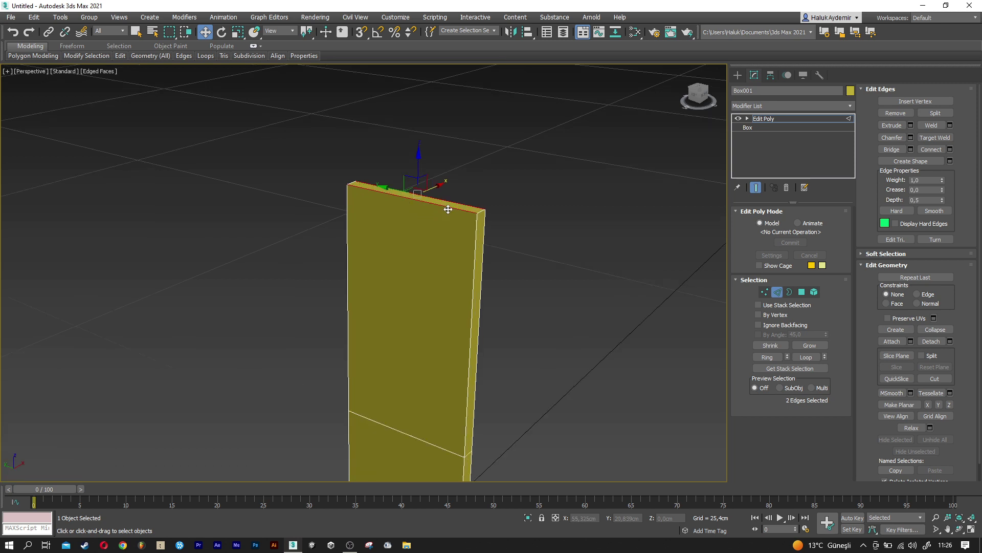
{"action": "left_click", "coordinate": [950, 149]}
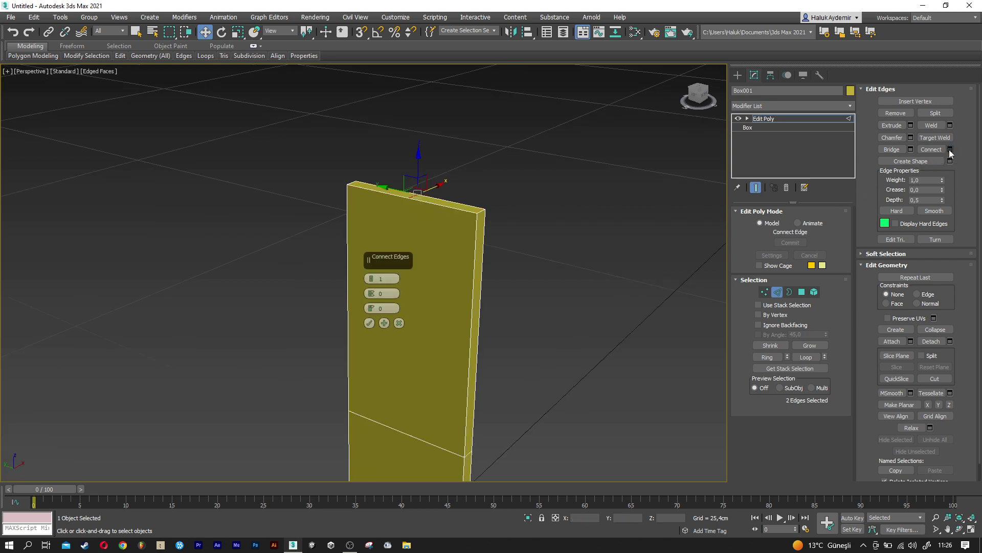
{"action": "left_click", "coordinate": [369, 323]}
- Raise the new top edge into a pointed tip and add a Taper modifier
{"action": "middle_click_drag", "start_coordinate": [383, 307], "coordinate": [404, 286], "text": "alt"}
{"action": "left_click_drag", "start_coordinate": [407, 190], "coordinate": [406, 128]}
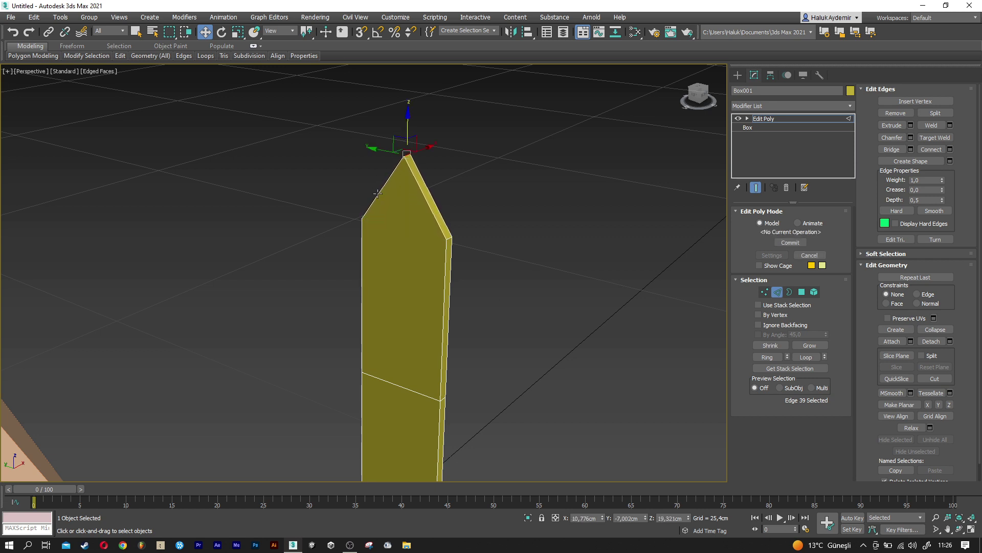
{"action": "scroll", "coordinate": [423, 291], "scroll_direction": "down", "scroll_amount": 3}
{"action": "scroll", "coordinate": [486, 294], "scroll_direction": "up", "scroll_amount": 1}
{"action": "left_click", "coordinate": [779, 291]}
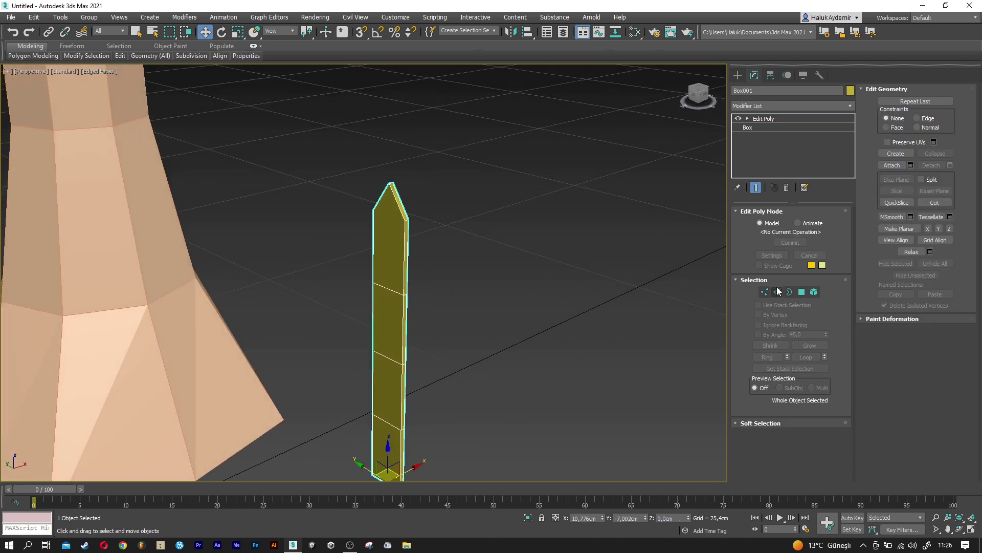
{"action": "left_click", "coordinate": [777, 104]}
{"action": "key", "text": "t"}
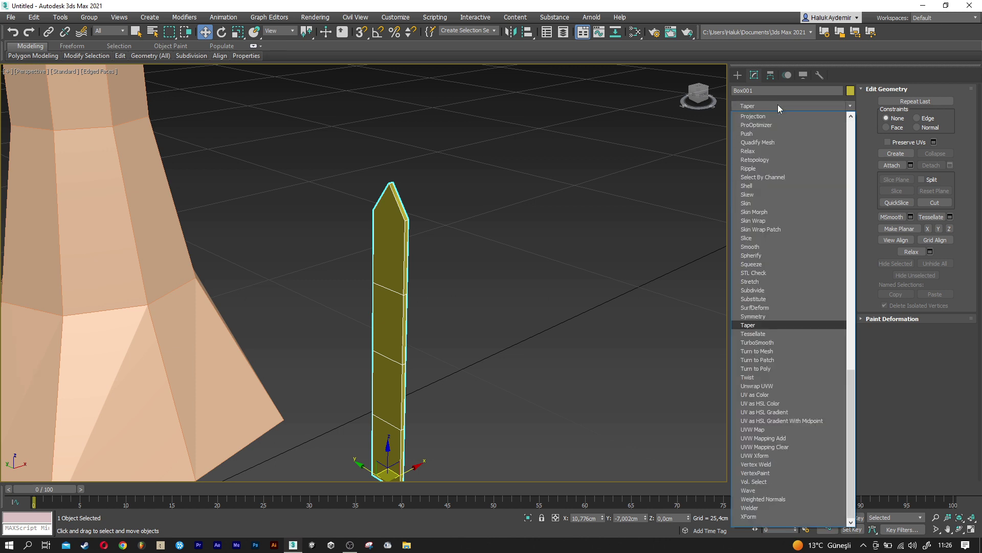
{"action": "left_click", "coordinate": [782, 324]}
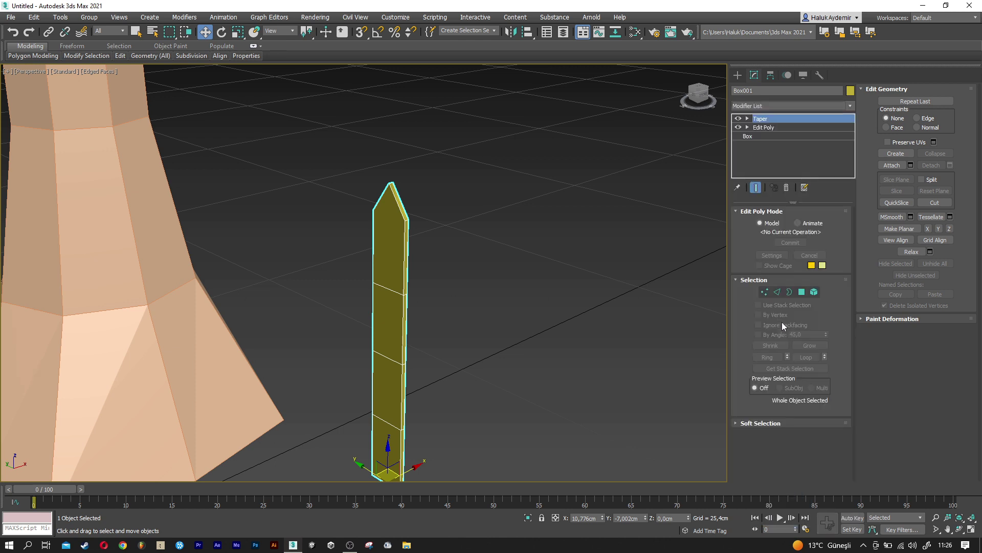
- Set the Taper amount to -0,56 and change the box length to 2,25 cm
{"action": "left_click_drag", "start_coordinate": [817, 230], "coordinate": [815, 256]}
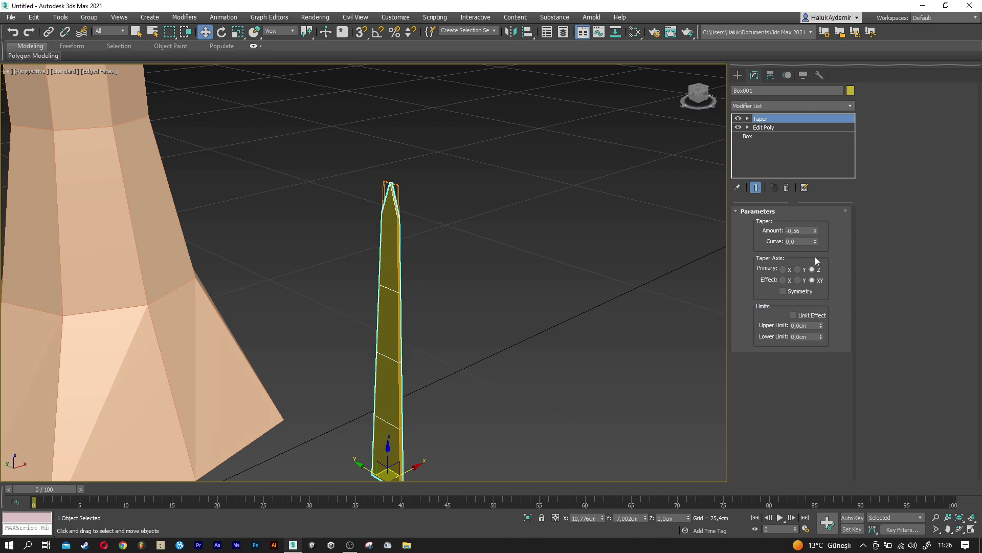
{"action": "left_click", "coordinate": [772, 136]}
{"action": "type", "text": "2,2"}
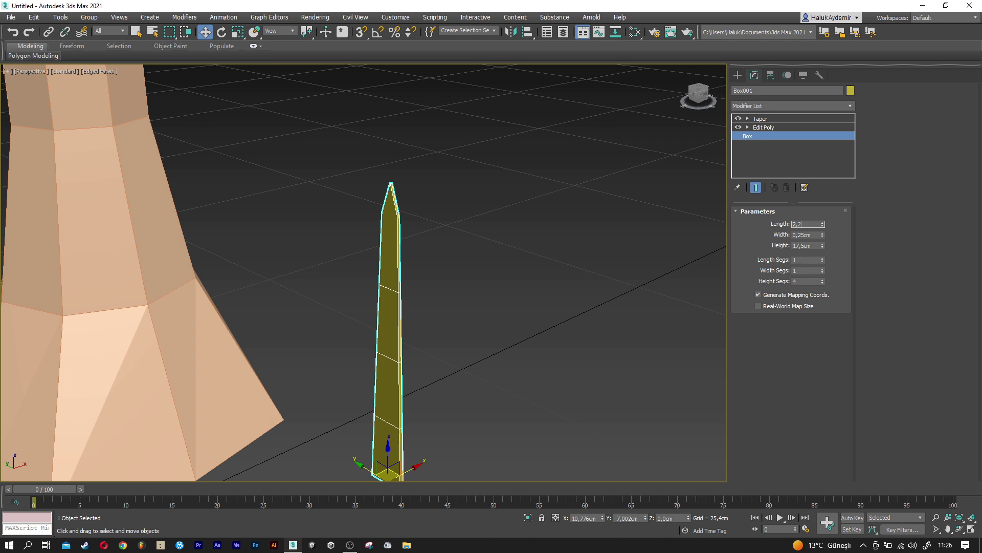
{"action": "type", "text": "5"}
{"action": "key", "text": "Return"}
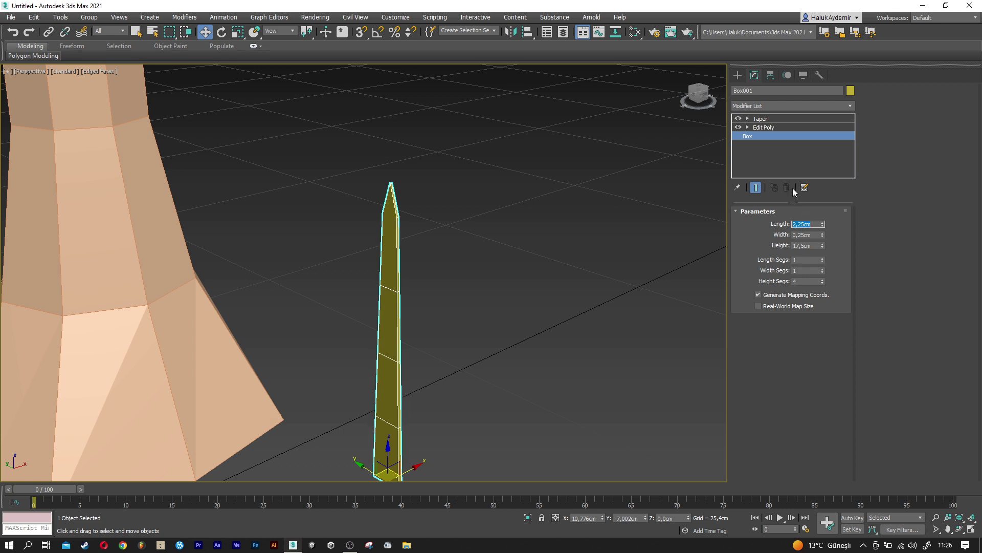
{"action": "left_click", "coordinate": [762, 119]}
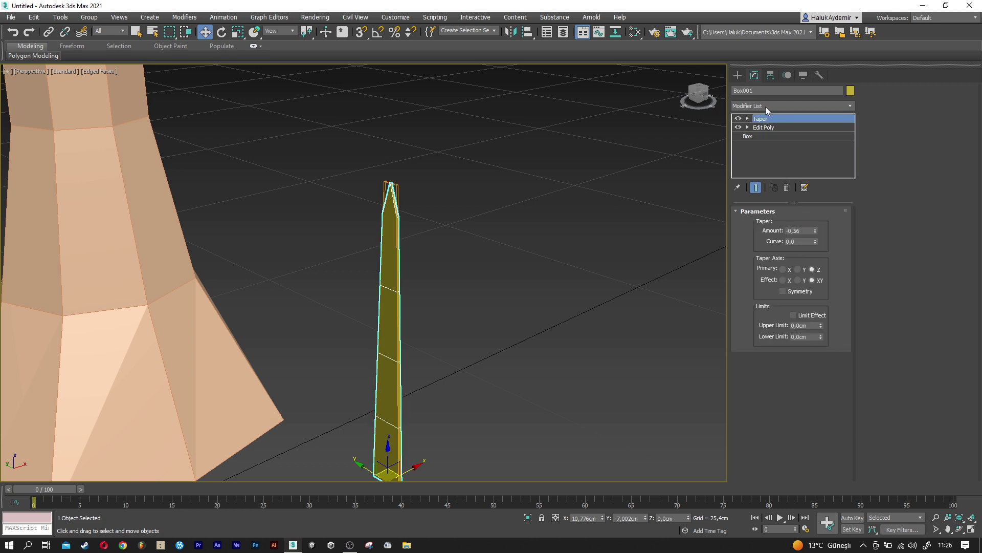
- Add a Bend modifier on top of the blade's Taper
{"action": "left_click", "coordinate": [765, 106]}
{"action": "key", "text": "b"}
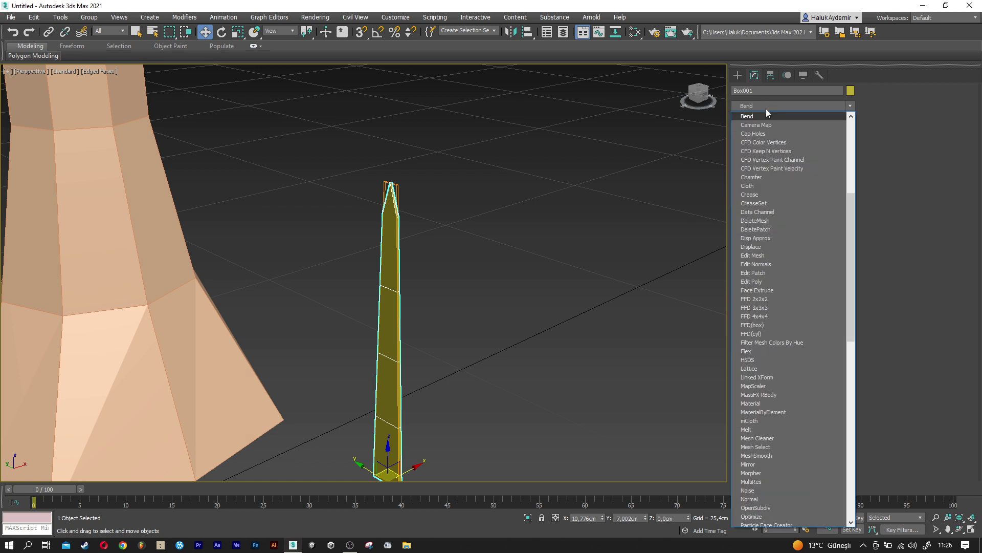
{"action": "left_click", "coordinate": [765, 116]}
- Bend the blade 17 degrees, move it nearer the trunk, and drag out a copy beside it
{"action": "left_click_drag", "start_coordinate": [819, 230], "coordinate": [817, 211]}
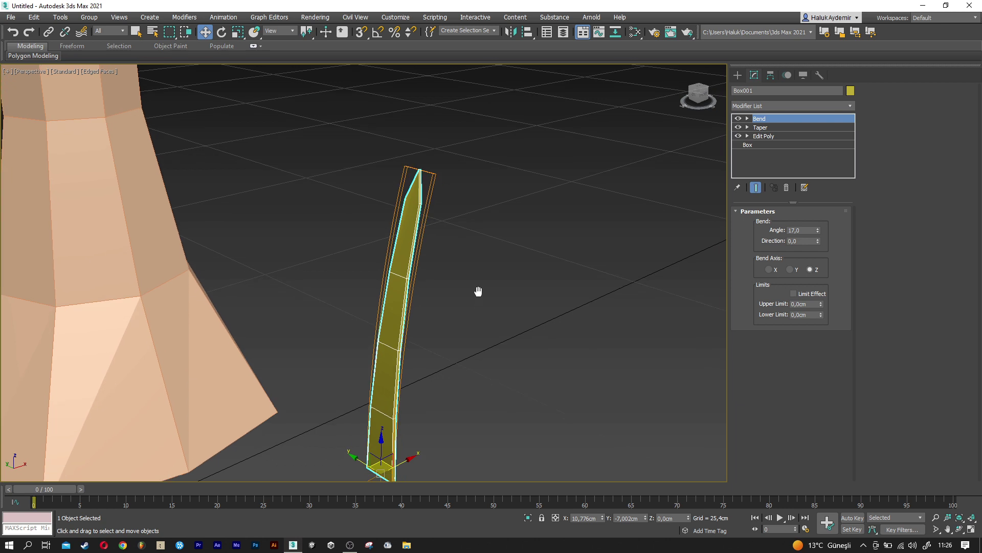
{"action": "middle_click_drag", "start_coordinate": [478, 290], "coordinate": [409, 420], "text": "alt"}
{"action": "left_click_drag", "start_coordinate": [382, 426], "coordinate": [403, 414]}
{"action": "key", "text": "e"}
{"action": "key", "text": "w"}
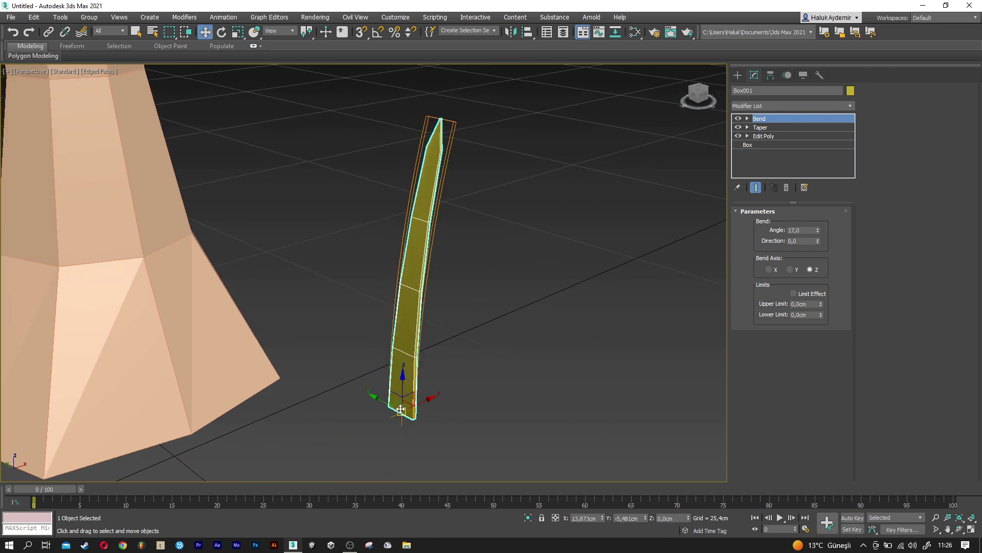
{"action": "mouse_move", "coordinate": [398, 412]}
{"action": "left_mouse_down", "text": "shift"}
{"action": "mouse_move", "coordinate": [351, 413]}
{"action": "mouse_move", "coordinate": [413, 435]}
{"action": "mouse_move", "coordinate": [464, 420]}
{"action": "left_mouse_up", "text": "shift"}
- Place the first blade copy, nudge the left blade slightly right, and clone the right blade
{"action": "left_click", "coordinate": [492, 317]}
{"action": "key", "text": "e"}
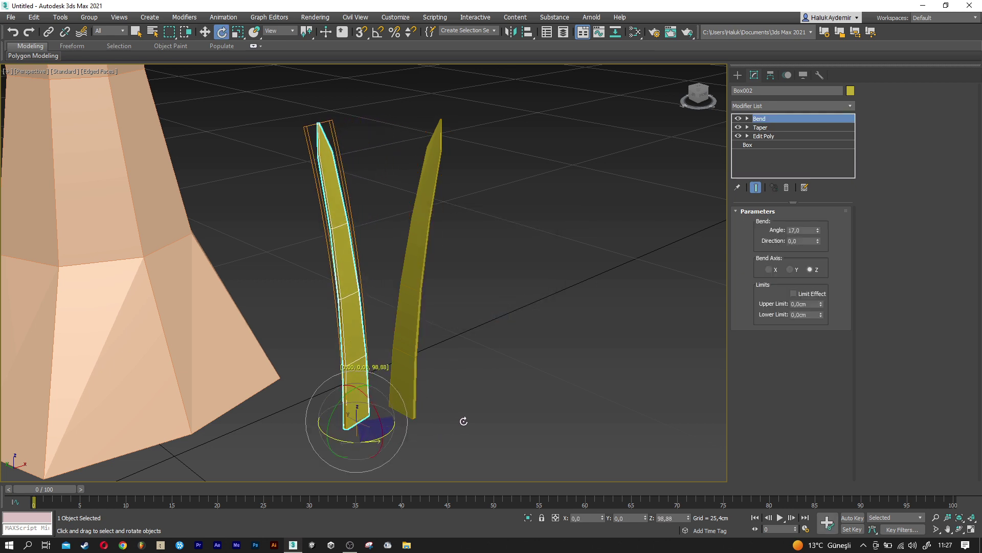
{"action": "key", "text": "w"}
{"action": "mouse_move", "coordinate": [360, 408]}
{"action": "left_mouse_down"}
{"action": "mouse_move", "coordinate": [373, 397]}
{"action": "mouse_move", "coordinate": [412, 418]}
{"action": "left_mouse_up"}
{"action": "left_click", "coordinate": [410, 395]}
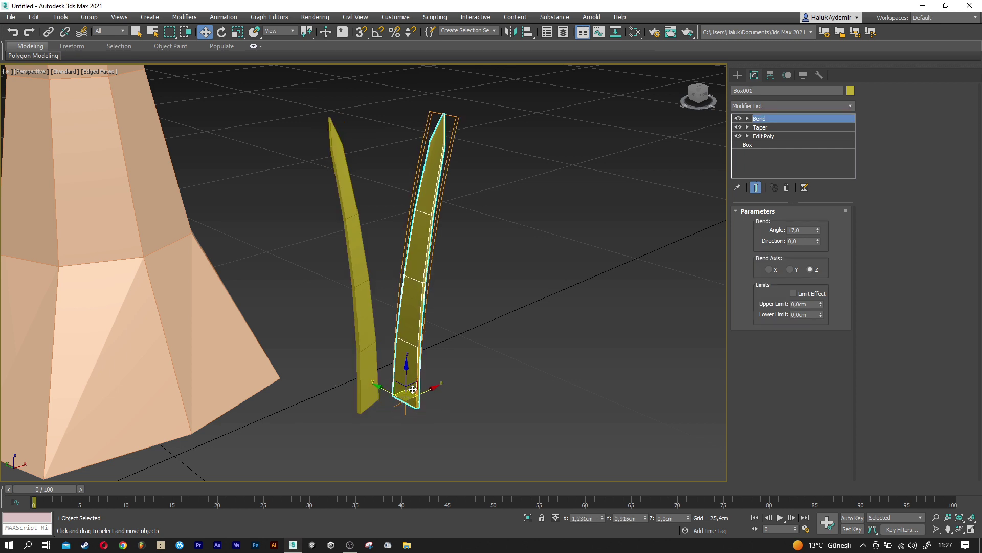
{"action": "key", "text": "Return"}
- Tilt the second blade copy more upright and nudge it up and to the right
{"action": "left_click", "coordinate": [491, 315]}
{"action": "key", "text": "e"}
{"action": "left_click_drag", "start_coordinate": [415, 449], "coordinate": [299, 416]}
{"action": "key", "text": "w"}
{"action": "mouse_move", "coordinate": [404, 415]}
{"action": "left_mouse_down"}
{"action": "mouse_move", "coordinate": [411, 411]}
{"action": "mouse_move", "coordinate": [376, 412]}
{"action": "mouse_move", "coordinate": [377, 449]}
{"action": "mouse_move", "coordinate": [520, 433]}
{"action": "left_mouse_up"}
- Turn a third blade copy outward around its base, then select all four blades
{"action": "left_click", "coordinate": [494, 315]}
{"action": "key", "text": "e"}
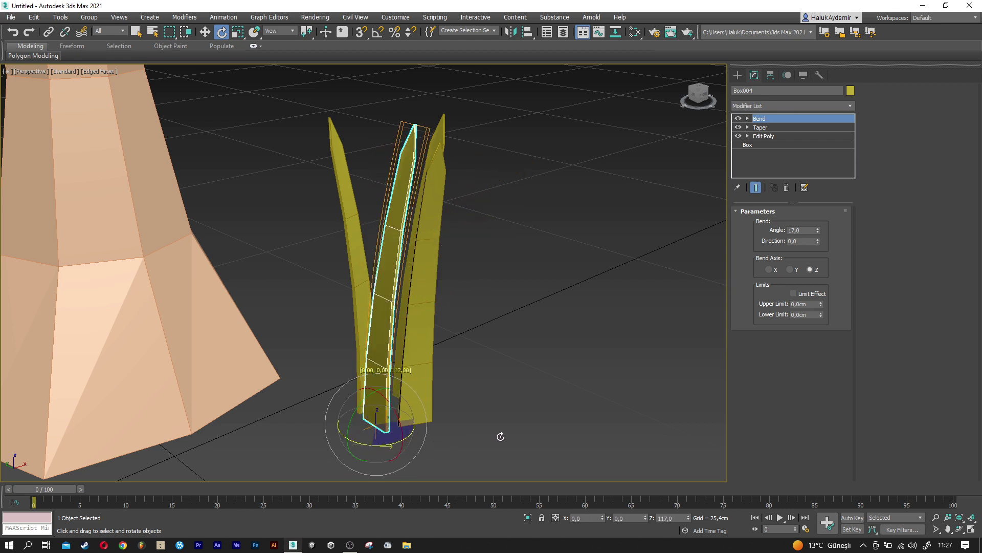
{"action": "mouse_move", "coordinate": [505, 435]}
{"action": "middle_mouse_down", "text": "alt"}
{"action": "mouse_move", "coordinate": [502, 415]}
{"action": "mouse_move", "coordinate": [539, 414]}
{"action": "middle_mouse_up", "text": "alt"}
{"action": "left_click_drag", "start_coordinate": [391, 435], "coordinate": [557, 431]}
{"action": "mouse_move", "coordinate": [557, 431]}
{"action": "middle_mouse_down", "text": "alt"}
{"action": "mouse_move", "coordinate": [456, 407]}
{"action": "mouse_move", "coordinate": [530, 390]}
{"action": "middle_mouse_up", "text": "alt"}
{"action": "key", "text": "w"}
{"action": "left_click_drag", "start_coordinate": [433, 301], "coordinate": [433, 300]}
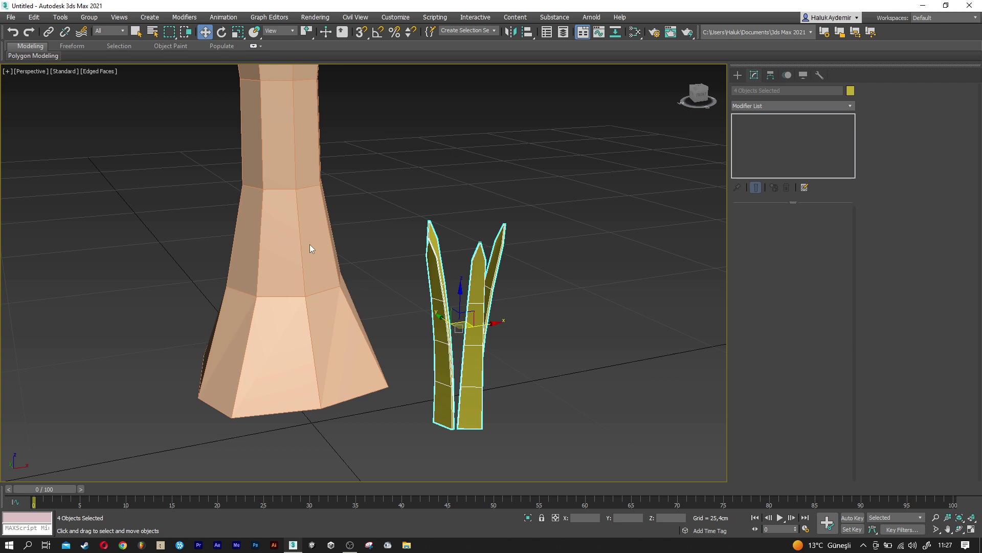
{"action": "left_click", "coordinate": [96, 19]}
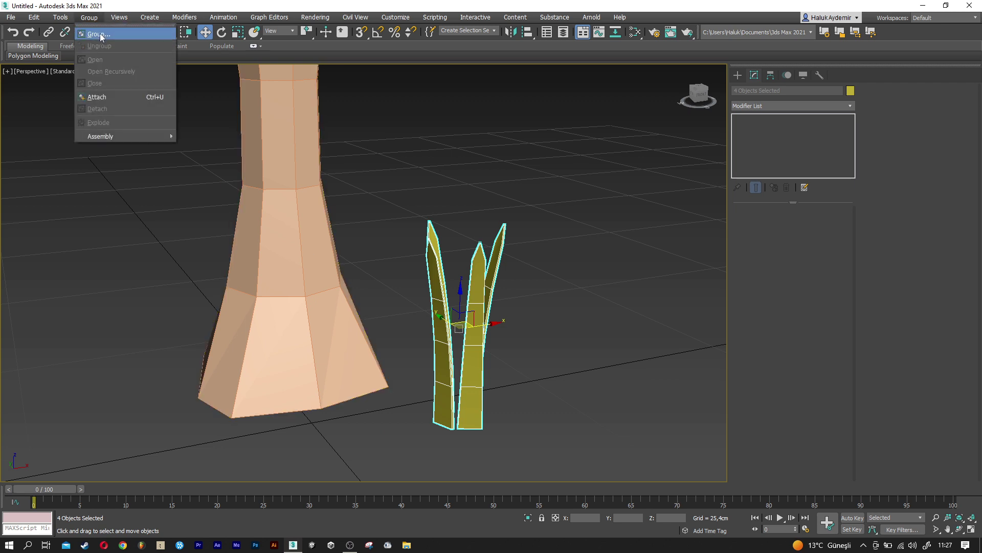
- Group the four blades as Group002 and add a Taper modifier with Curve about 0.5
{"action": "left_click", "coordinate": [100, 32]}
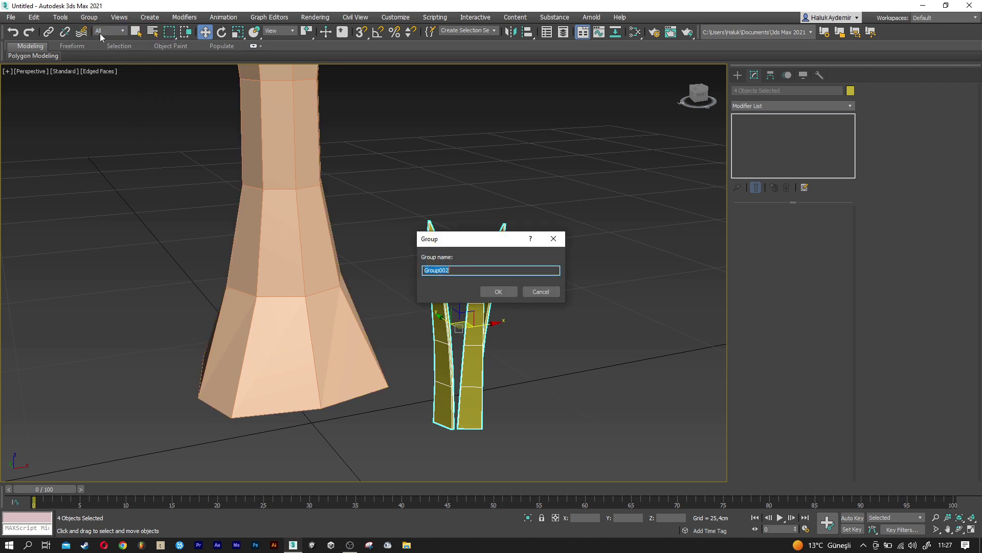
{"action": "left_click", "coordinate": [496, 292]}
{"action": "left_click", "coordinate": [754, 104]}
{"action": "key", "text": "t"}
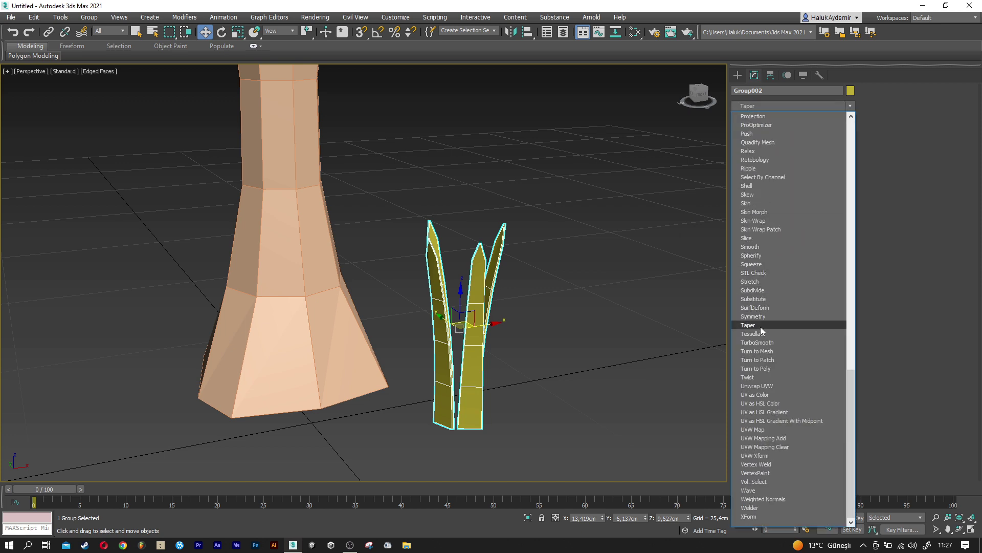
{"action": "left_click", "coordinate": [760, 330]}
{"action": "left_click_drag", "start_coordinate": [816, 242], "coordinate": [807, 214]}
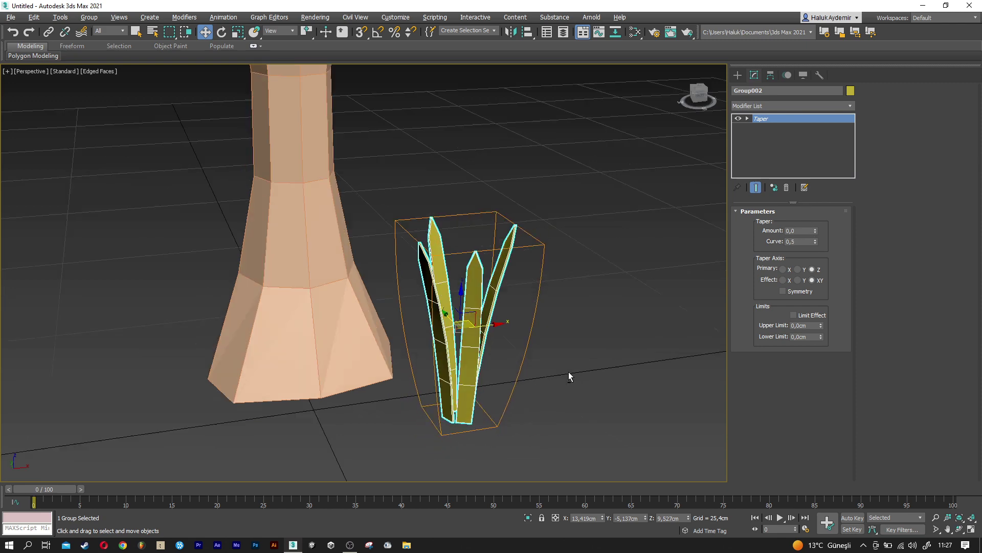
- Orbit lower to view the tree and the flared grass clump
{"action": "middle_click_drag", "start_coordinate": [569, 371], "coordinate": [591, 345], "text": "alt"}
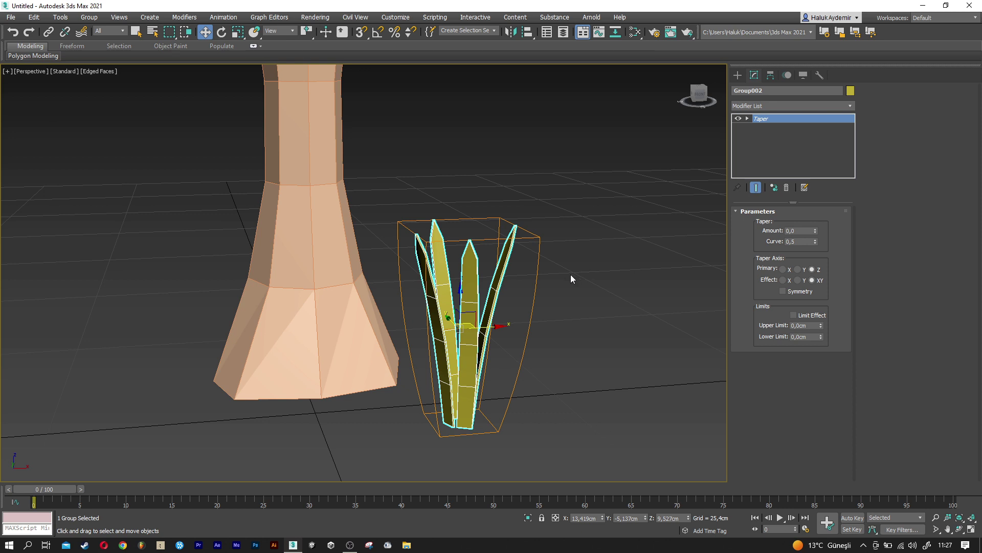
{"action": "scroll", "coordinate": [572, 277], "scroll_direction": "down", "scroll_amount": 5}
{"action": "middle_click_drag", "start_coordinate": [572, 278], "coordinate": [600, 268], "text": "alt"}
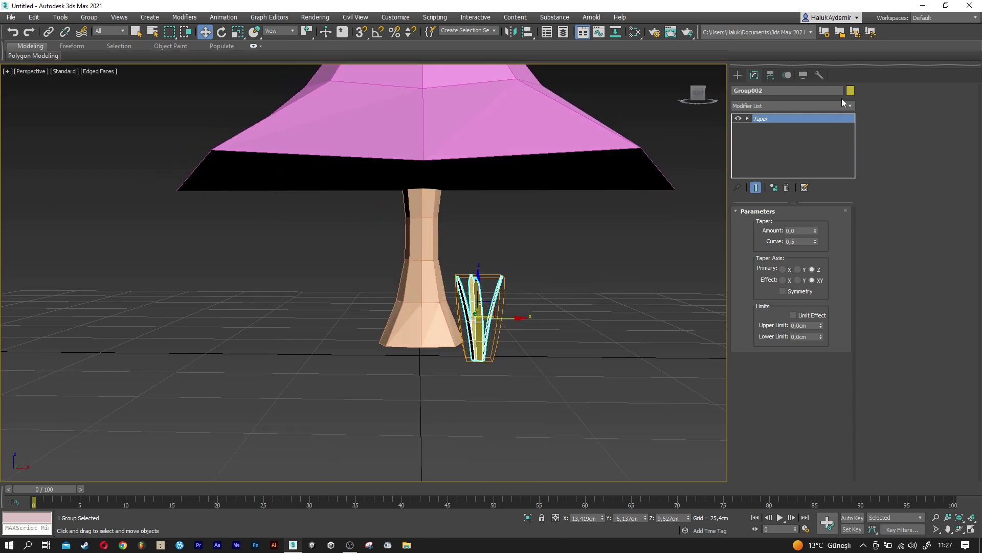
{"action": "left_click", "coordinate": [849, 93]}
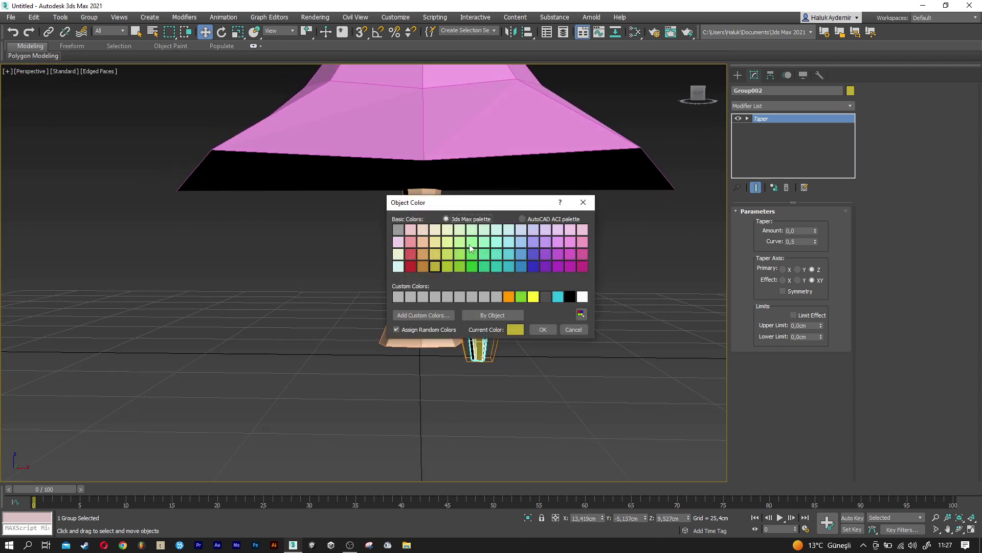
- Make the grass clump green and zoom in on the Front view
{"action": "left_click", "coordinate": [543, 330]}
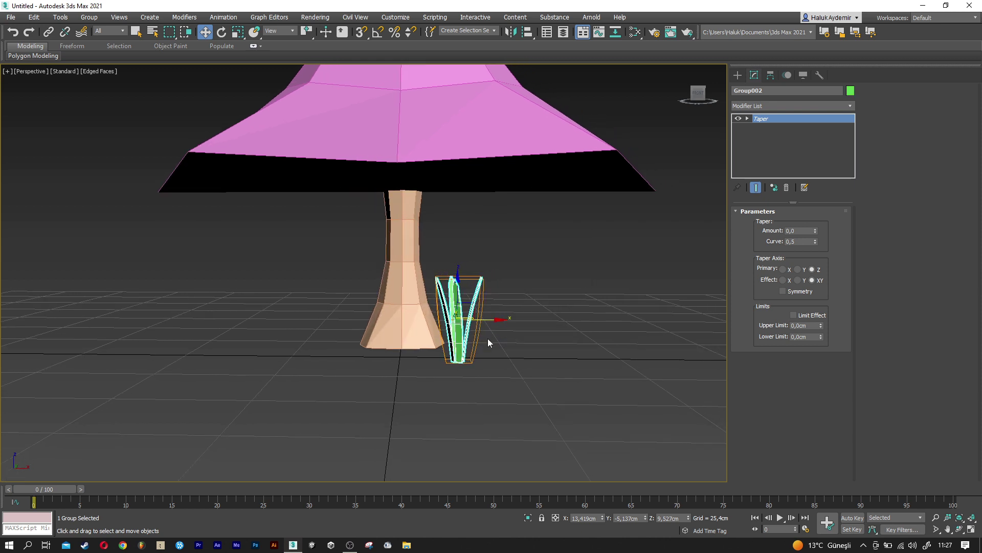
{"action": "key", "text": "f"}
{"action": "scroll", "coordinate": [369, 255], "scroll_direction": "up", "scroll_amount": 6}
{"action": "scroll", "coordinate": [370, 255], "scroll_direction": "up", "scroll_amount": 4}
{"action": "scroll", "coordinate": [374, 272], "scroll_direction": "up", "scroll_amount": 1}
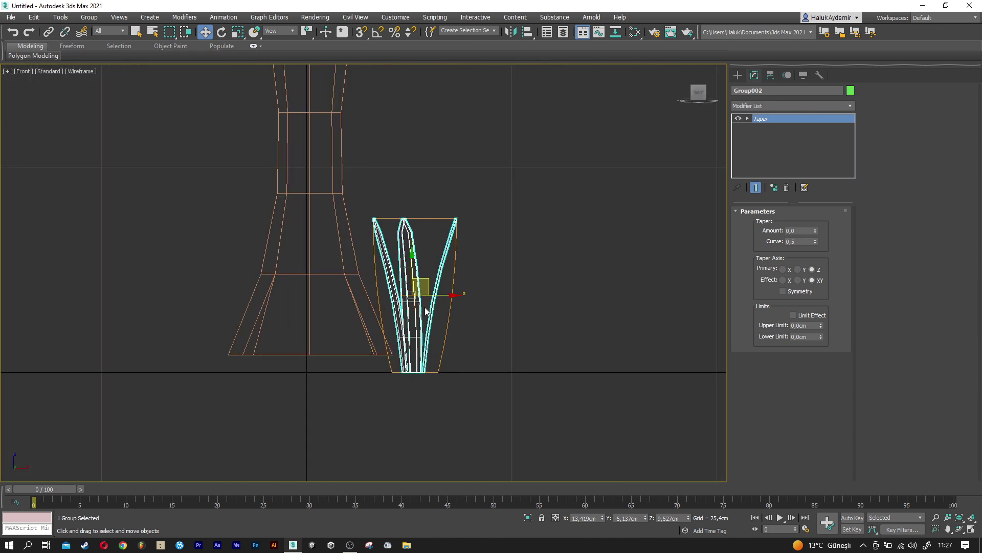
- Move the clump up beside the trunk and Shift-drag out a copy
{"action": "left_click", "coordinate": [436, 321]}
{"action": "left_click", "coordinate": [418, 324]}
{"action": "left_click_drag", "start_coordinate": [426, 278], "coordinate": [432, 262]}
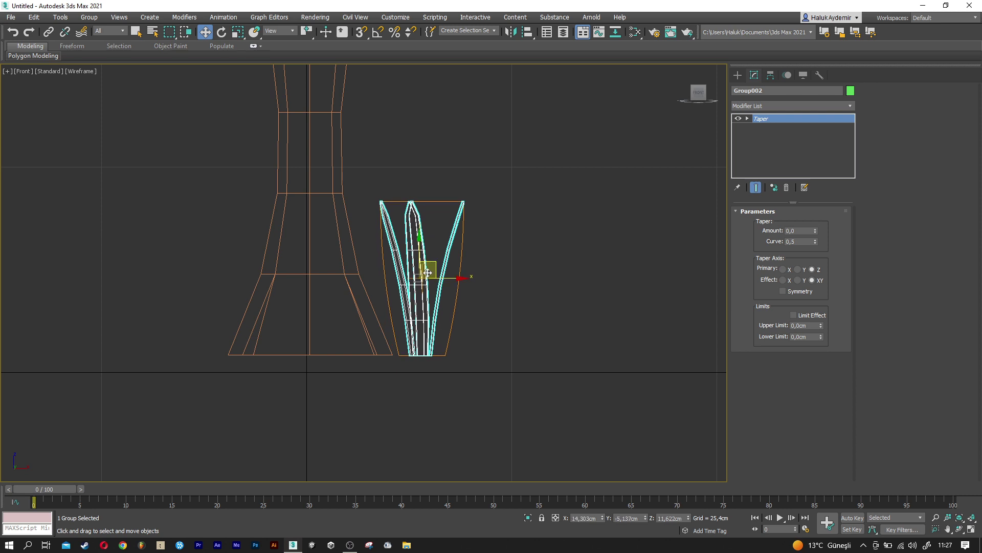
{"action": "key", "text": "p"}
{"action": "middle_click_drag", "start_coordinate": [429, 292], "coordinate": [478, 305], "text": "alt"}
{"action": "mouse_move", "coordinate": [478, 306]}
{"action": "left_mouse_down"}
{"action": "mouse_move", "coordinate": [523, 259]}
{"action": "mouse_move", "coordinate": [314, 278]}
{"action": "left_mouse_up"}
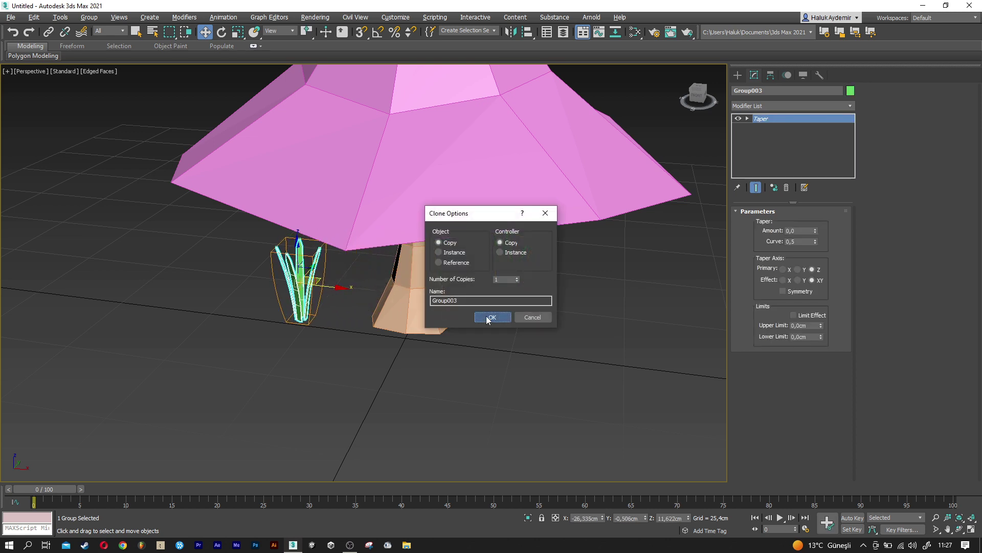
- Confirm the clump copy and add a second copy in front of the trunk
{"action": "left_click", "coordinate": [490, 317]}
{"action": "left_click_drag", "start_coordinate": [317, 276], "coordinate": [468, 343], "text": "shift"}
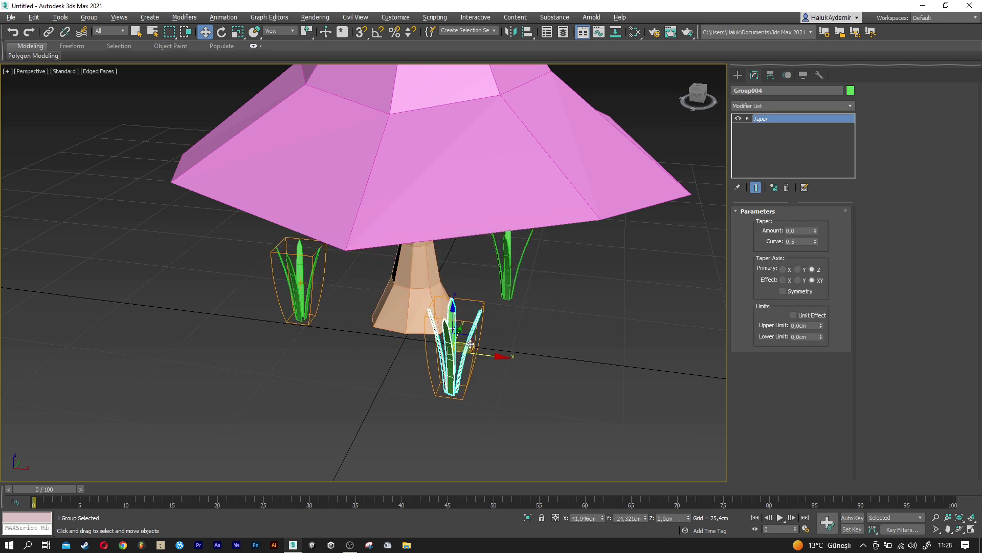
{"action": "left_click", "coordinate": [495, 323]}
{"action": "middle_click_drag", "start_coordinate": [438, 330], "coordinate": [358, 317], "text": "alt"}
- Scale the front clump to 78% height and the one behind it to 74%
{"action": "left_click", "coordinate": [761, 118]}
{"action": "key", "text": "r"}
{"action": "left_click_drag", "start_coordinate": [453, 307], "coordinate": [453, 320]}
{"action": "left_click", "coordinate": [416, 284]}
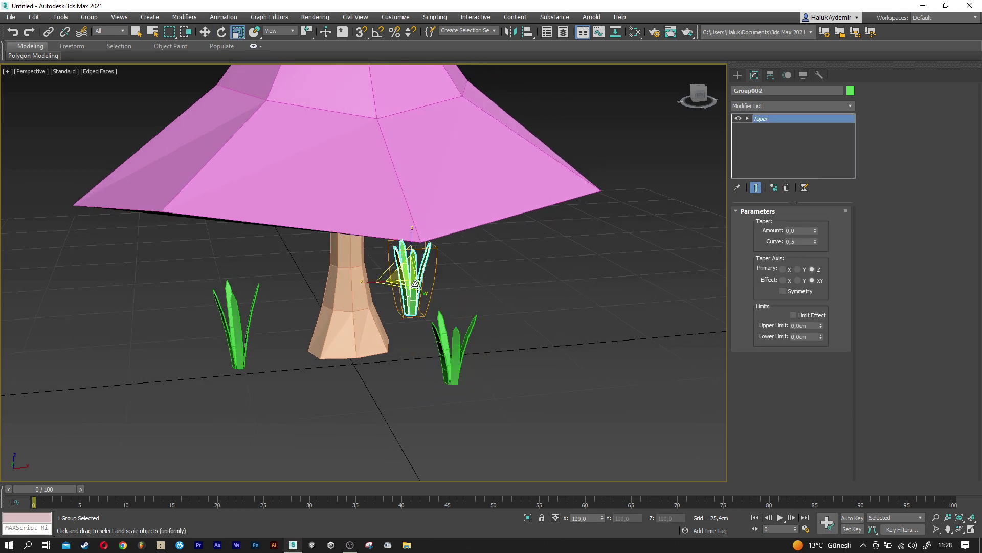
{"action": "left_click_drag", "start_coordinate": [412, 240], "coordinate": [412, 253]}
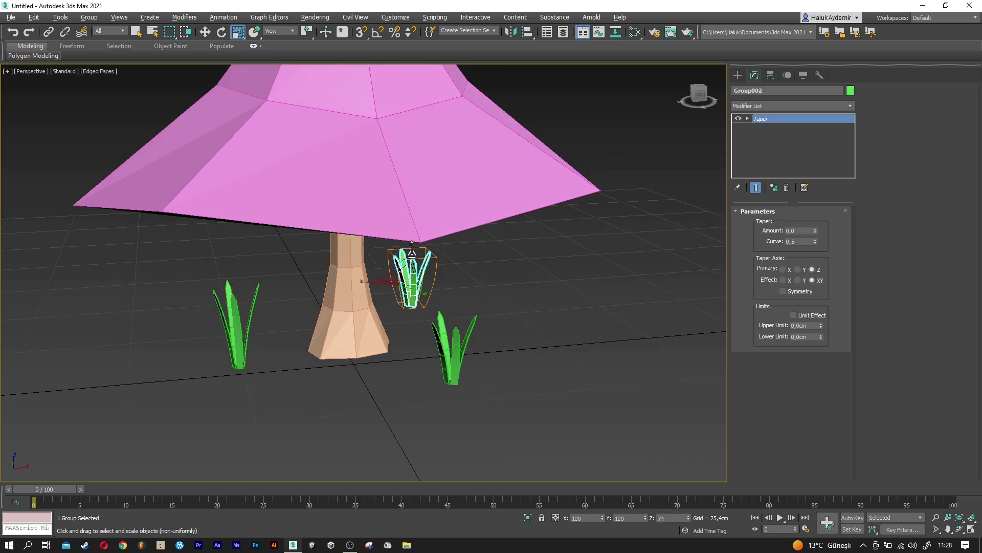
- In Front view, lower the right clump, raise the left one, then lower all three together
{"action": "left_click", "coordinate": [231, 307]}
{"action": "key", "text": "w"}
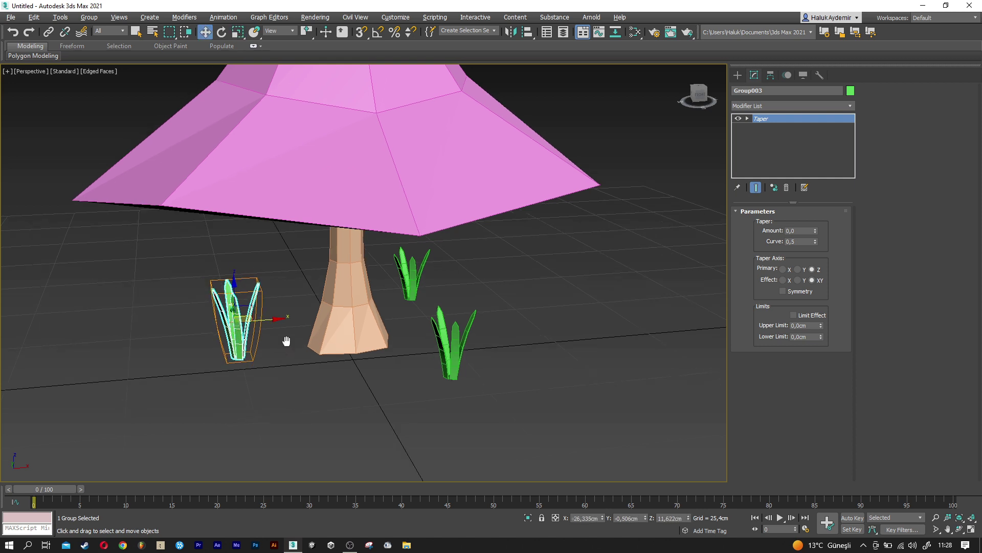
{"action": "key", "text": "f"}
{"action": "left_click", "coordinate": [483, 303]}
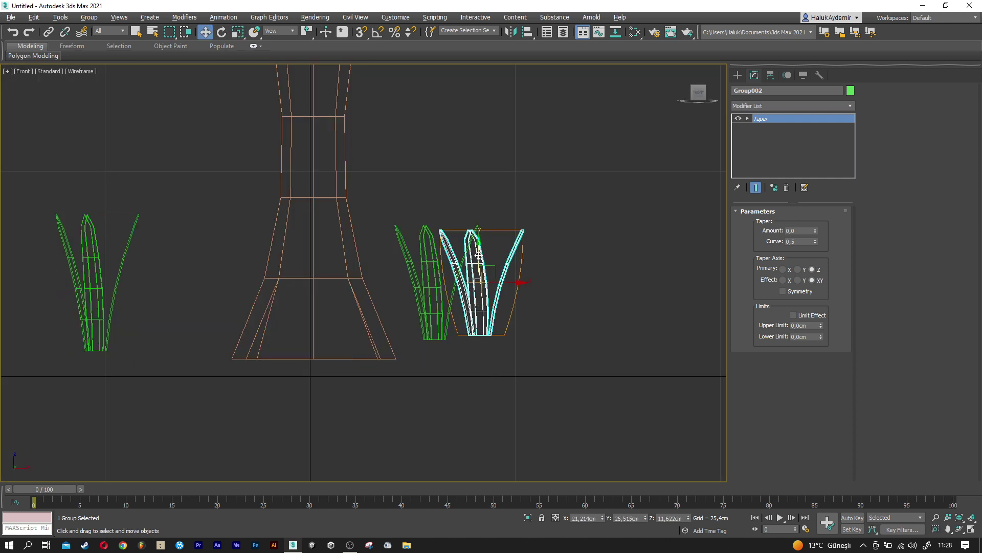
{"action": "left_click_drag", "start_coordinate": [478, 254], "coordinate": [478, 260]}
{"action": "left_click", "coordinate": [94, 296]}
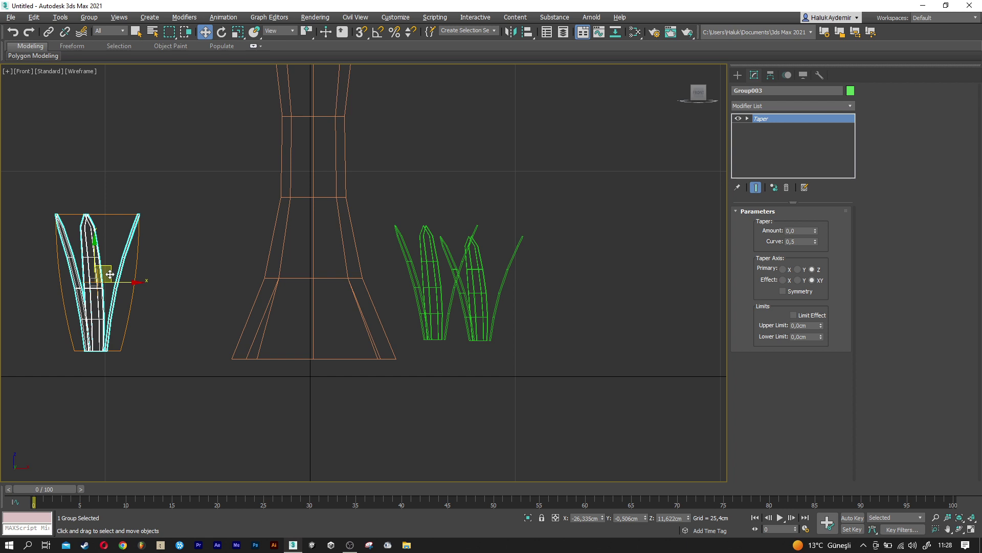
{"action": "left_click_drag", "start_coordinate": [111, 269], "coordinate": [433, 259]}
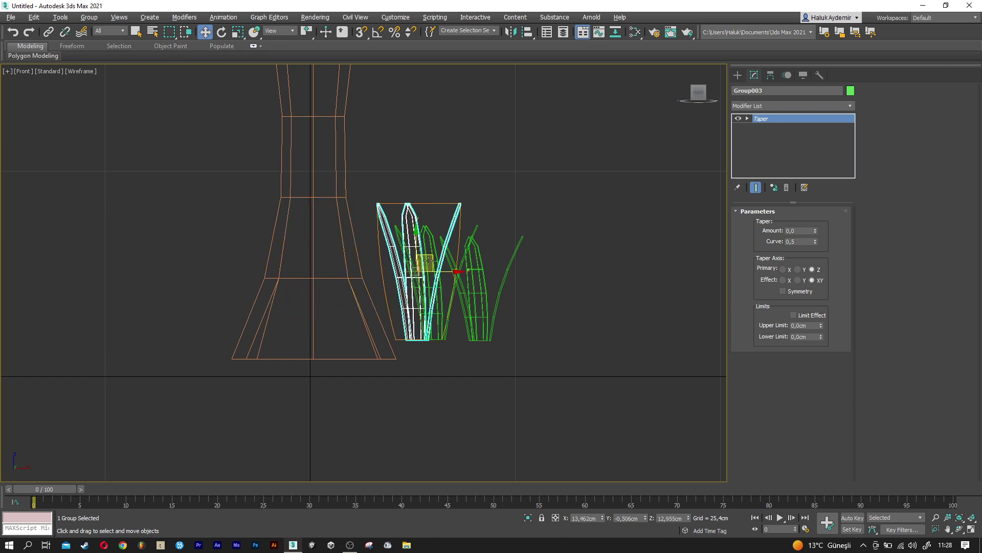
{"action": "key", "text": "ctrl+z"}
{"action": "left_click_drag", "start_coordinate": [94, 255], "coordinate": [94, 249]}
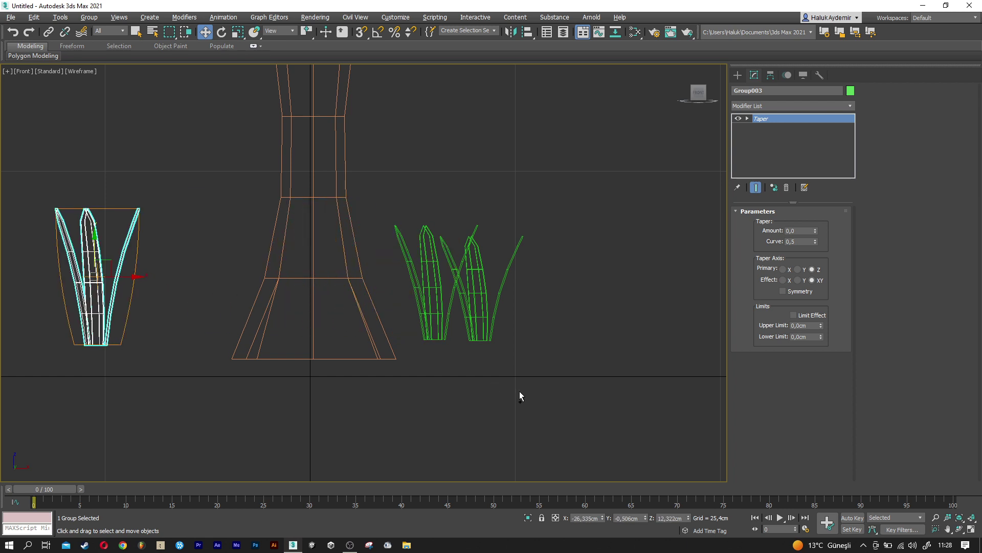
{"action": "left_click_drag", "start_coordinate": [531, 393], "coordinate": [423, 325], "text": "ctrl"}
{"action": "left_click_drag", "start_coordinate": [334, 253], "coordinate": [334, 270]}
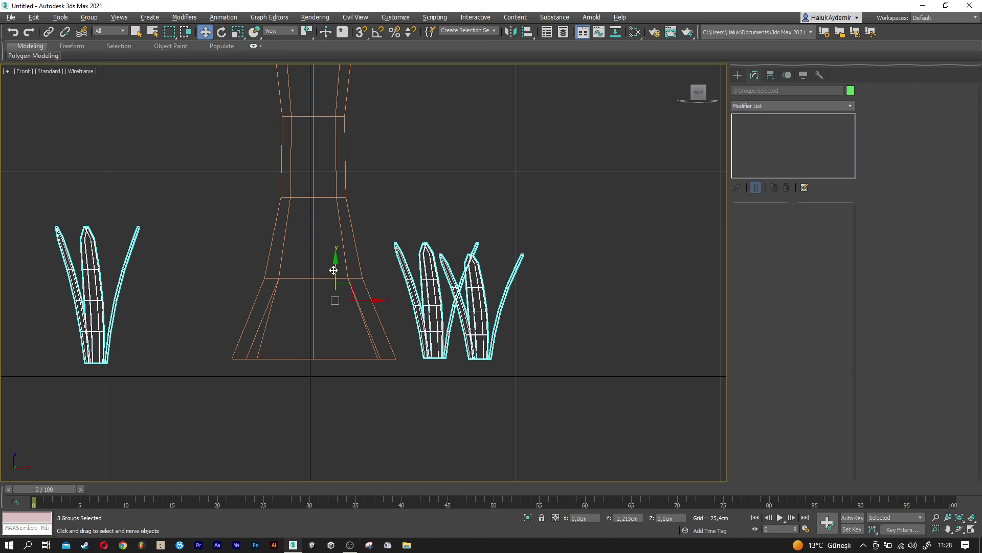
- Lower the trunk together with the grass clumps so they sit on the ground line
{"action": "left_click_drag", "start_coordinate": [555, 261], "coordinate": [554, 257], "text": "ctrl"}
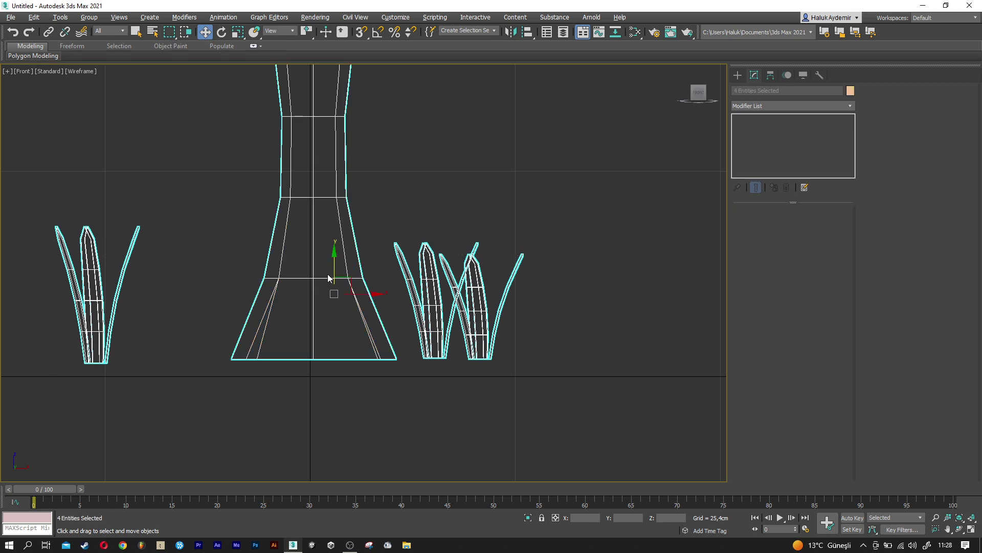
{"action": "left_click_drag", "start_coordinate": [335, 268], "coordinate": [337, 284]}
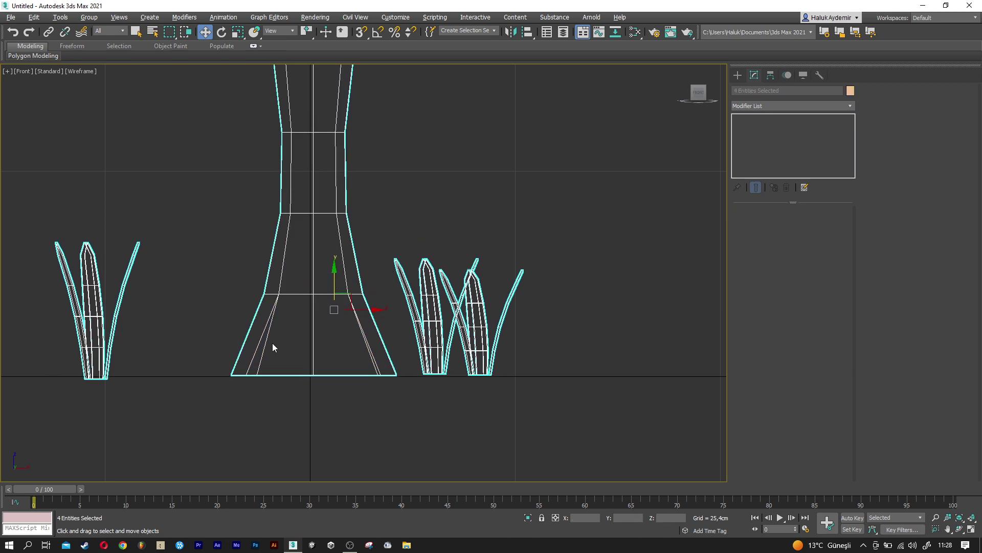
{"action": "left_click", "coordinate": [118, 347]}
{"action": "scroll", "coordinate": [276, 324], "scroll_direction": "down", "scroll_amount": 3}
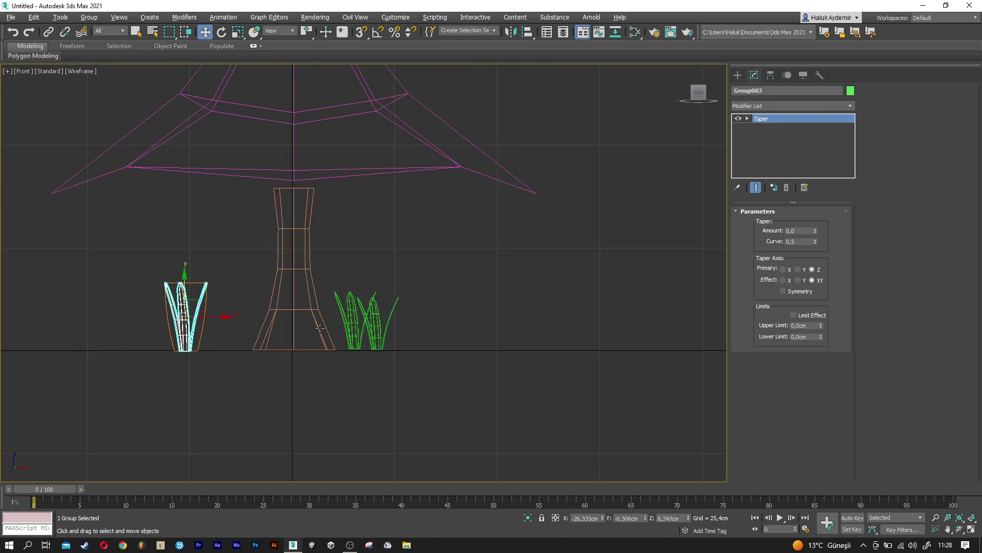
{"action": "left_click", "coordinate": [312, 164]}
{"action": "scroll", "coordinate": [351, 327], "scroll_direction": "down", "scroll_amount": 2}
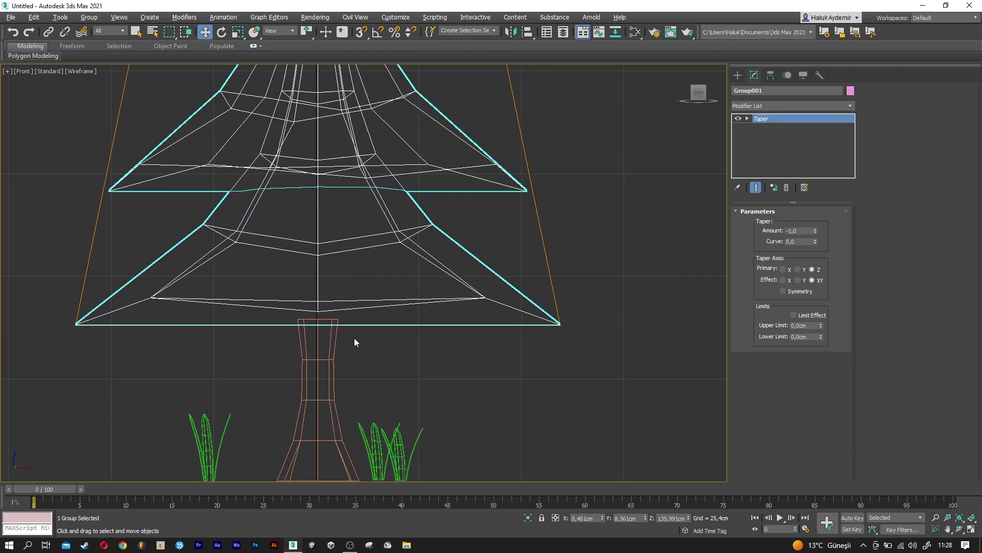
{"action": "scroll", "coordinate": [346, 285], "scroll_direction": "down", "scroll_amount": 2}
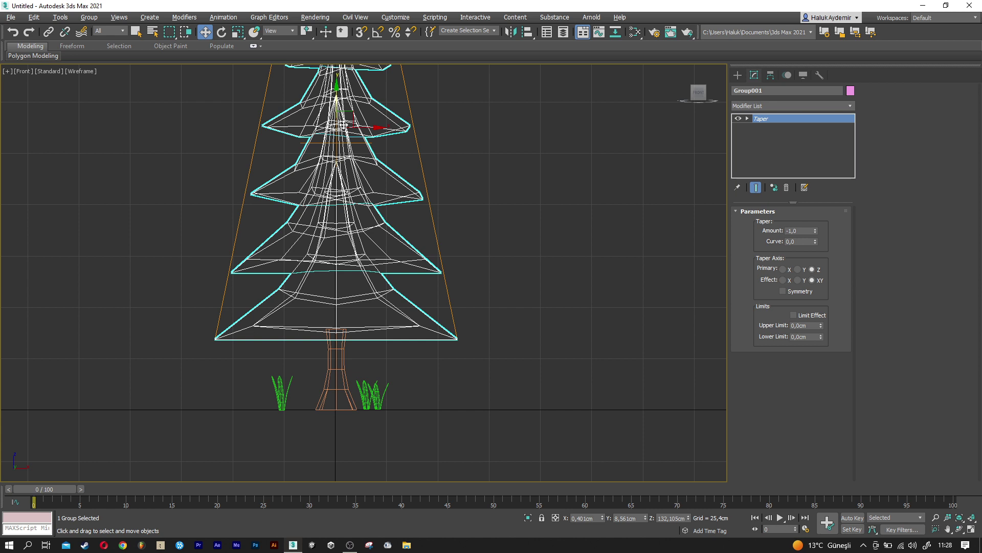
- View the finished pink tree from a corner Perspective angle with nothing selected
{"action": "key", "text": "p"}
{"action": "scroll", "coordinate": [348, 386], "scroll_direction": "down", "scroll_amount": 5}
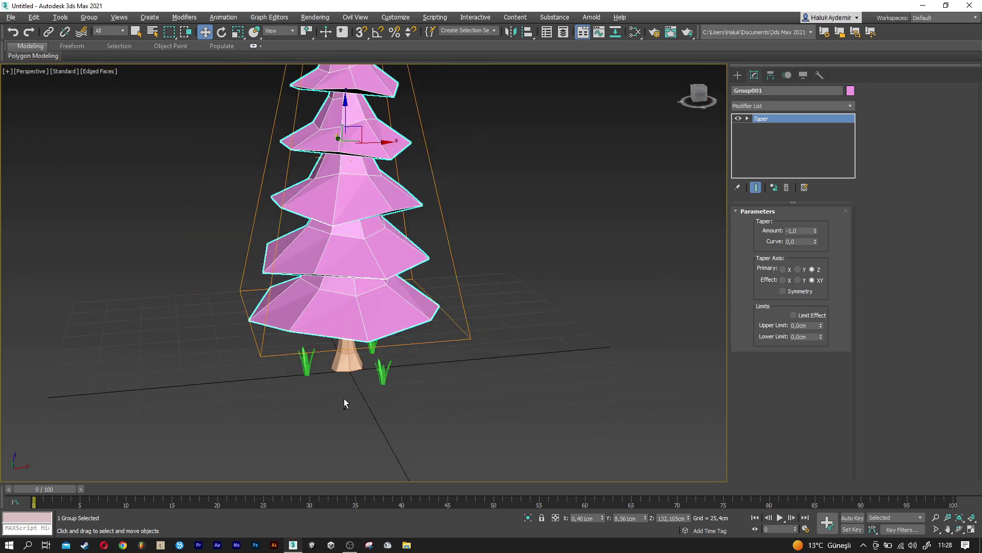
{"action": "scroll", "coordinate": [353, 399], "scroll_direction": "up", "scroll_amount": 1}
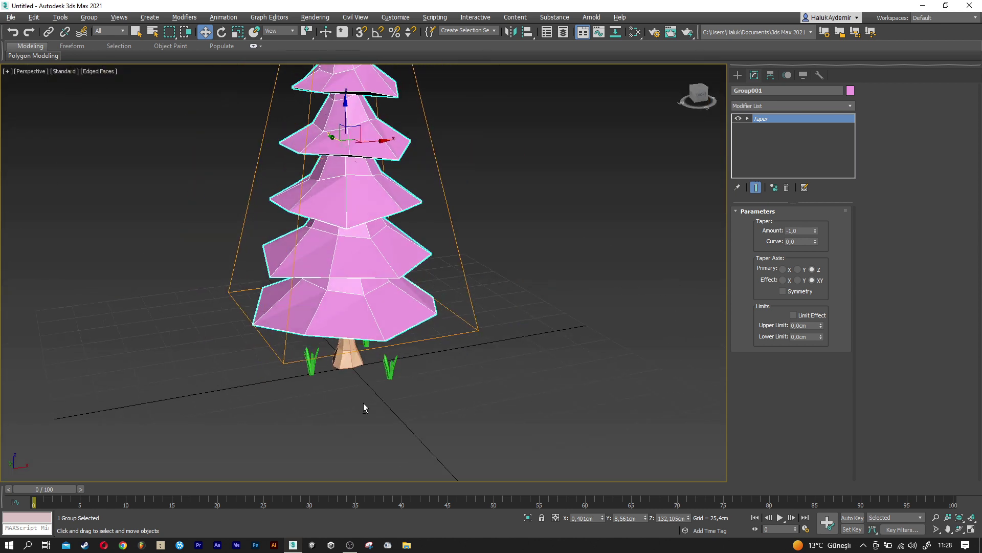
{"action": "left_click", "coordinate": [697, 90]}
{"action": "left_click", "coordinate": [445, 385]}
{"action": "scroll", "coordinate": [440, 386], "scroll_direction": "down", "scroll_amount": 3}
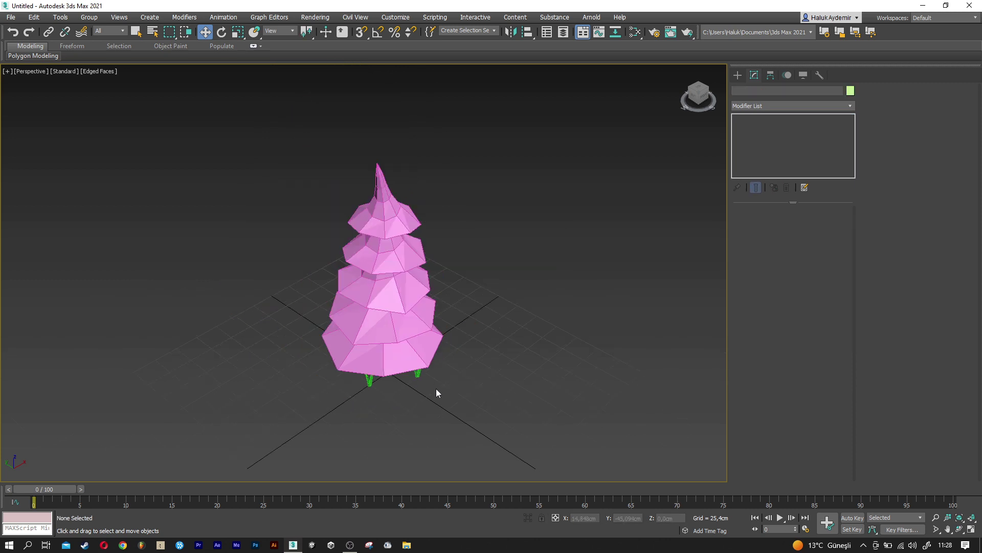